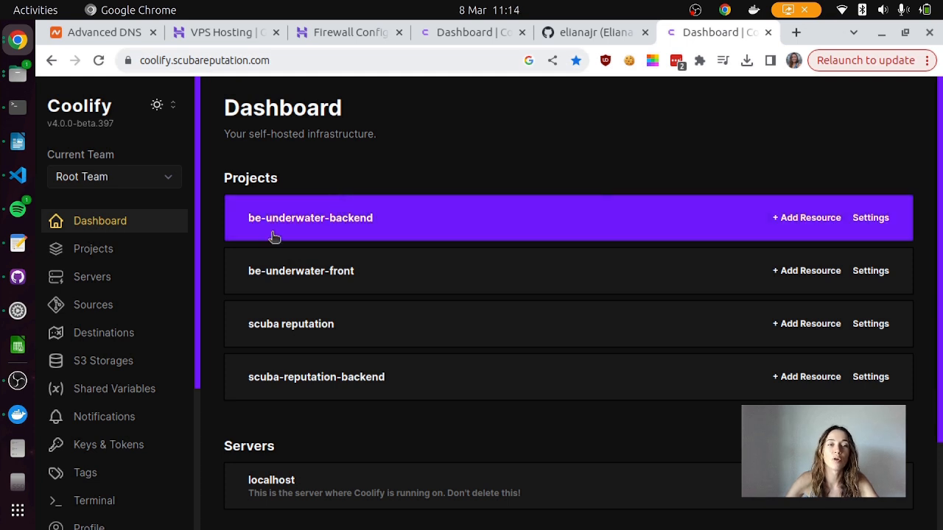
Create a new project named project-x without a description
left_click(106, 255)
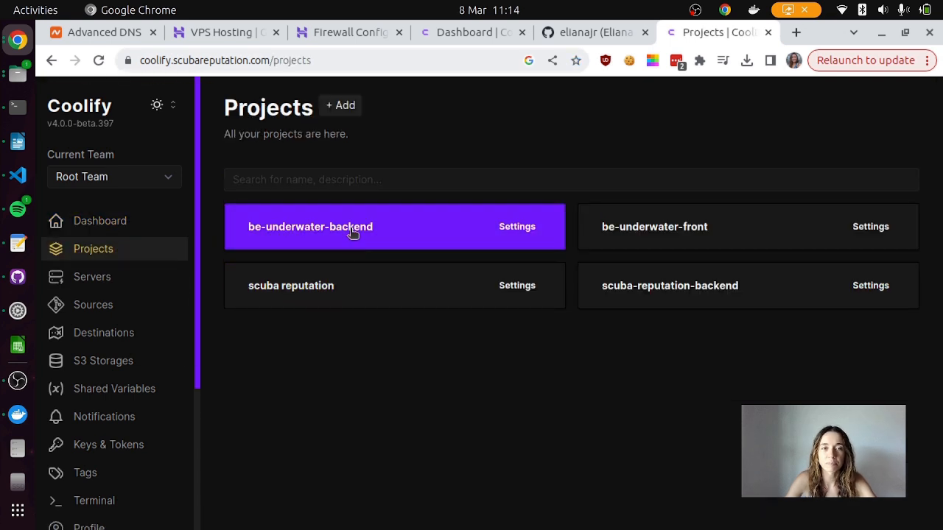
left_click(340, 105)
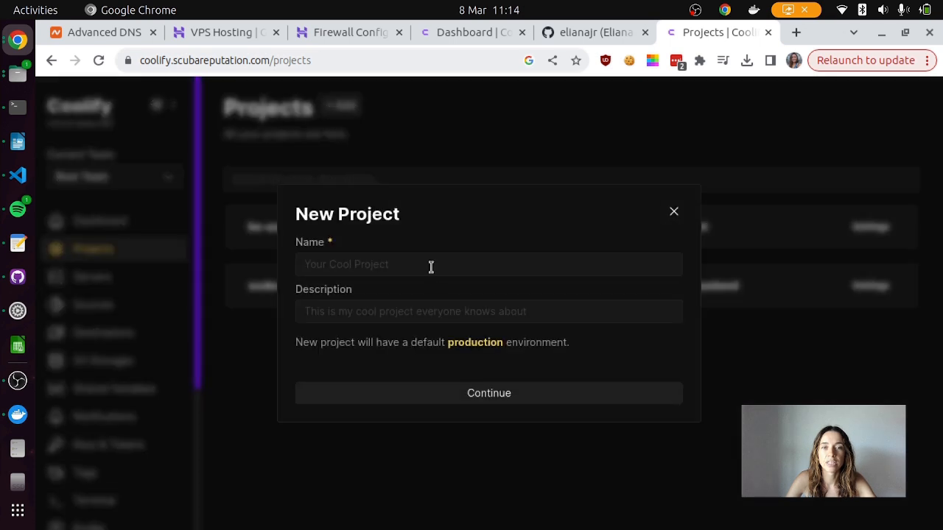
left_click(440, 268)
type("project-x")
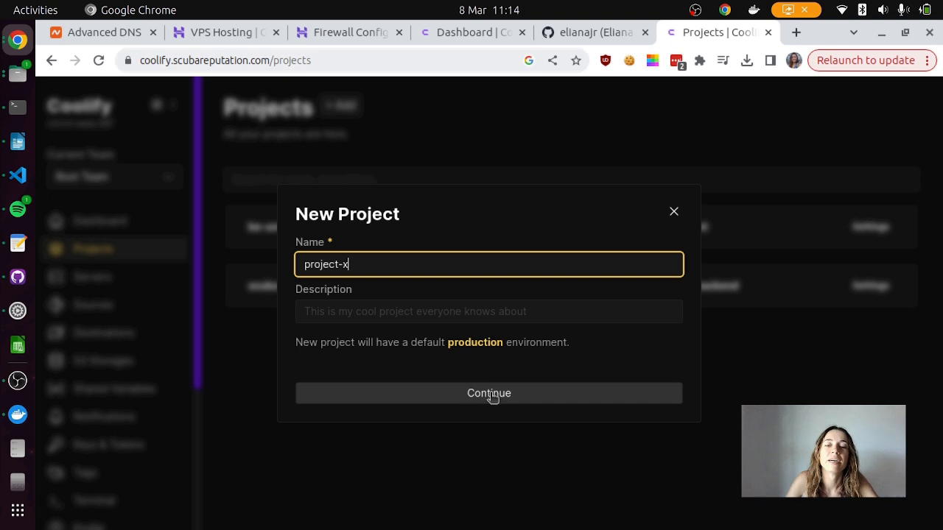
left_click(492, 396)
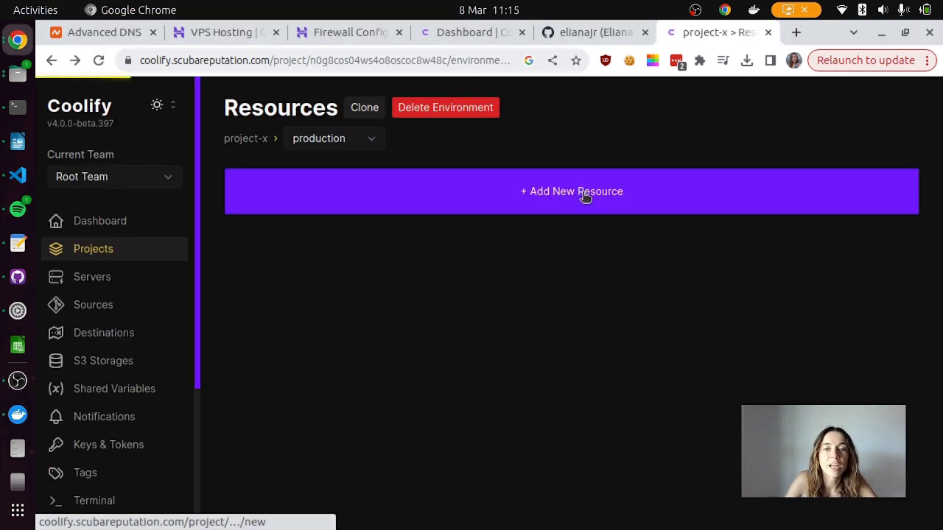
Start a new resource in project-x's production environment and review the Git-based and Docker-based application options
left_click(585, 198)
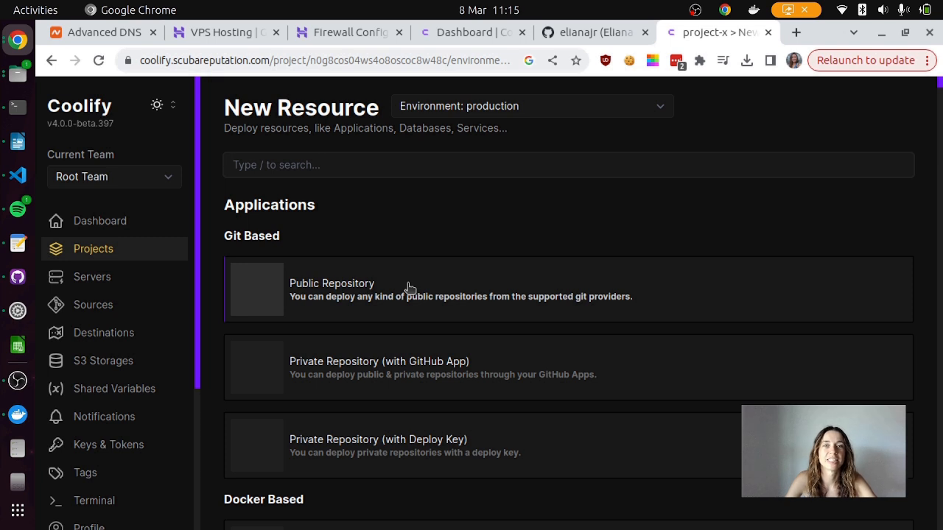
scroll(369, 228, "down", 2)
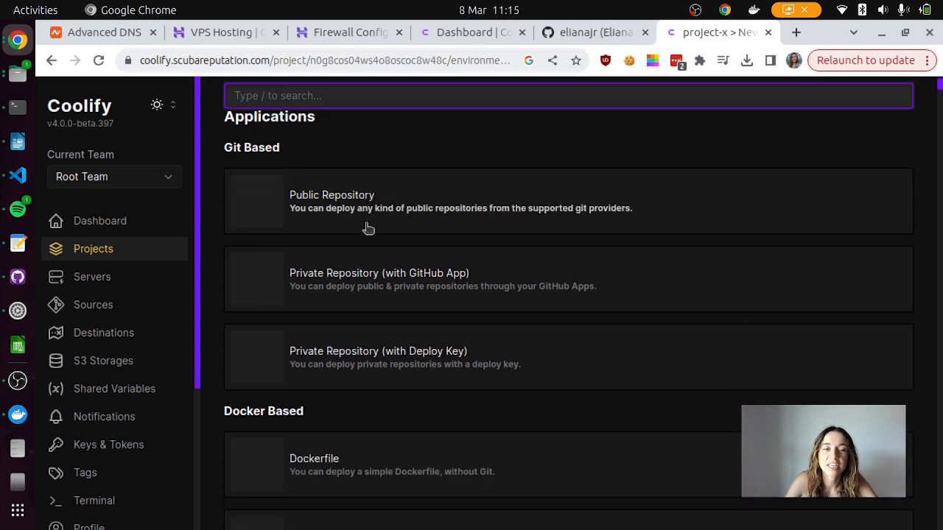
scroll(537, 241, "down", 2)
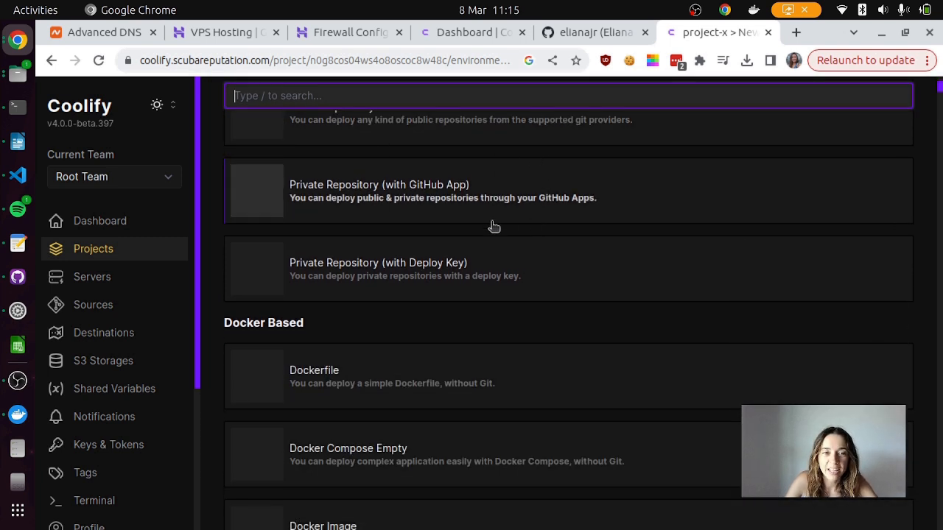
scroll(491, 226, "up", 4)
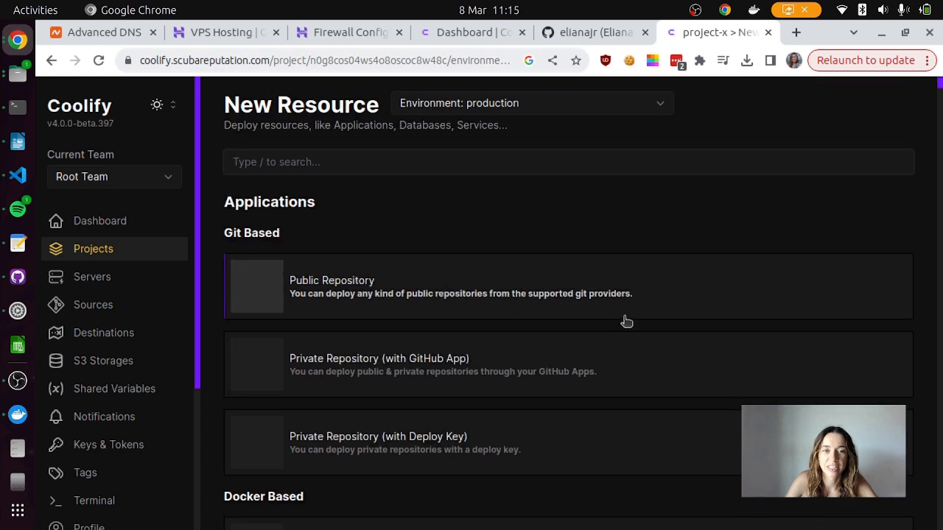
scroll(412, 309, "down", 2)
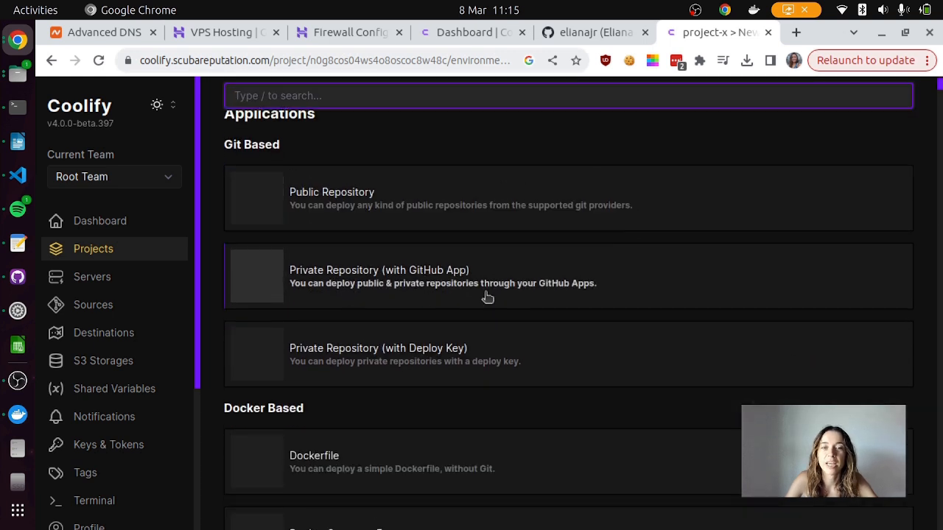
scroll(448, 361, "down", 2)
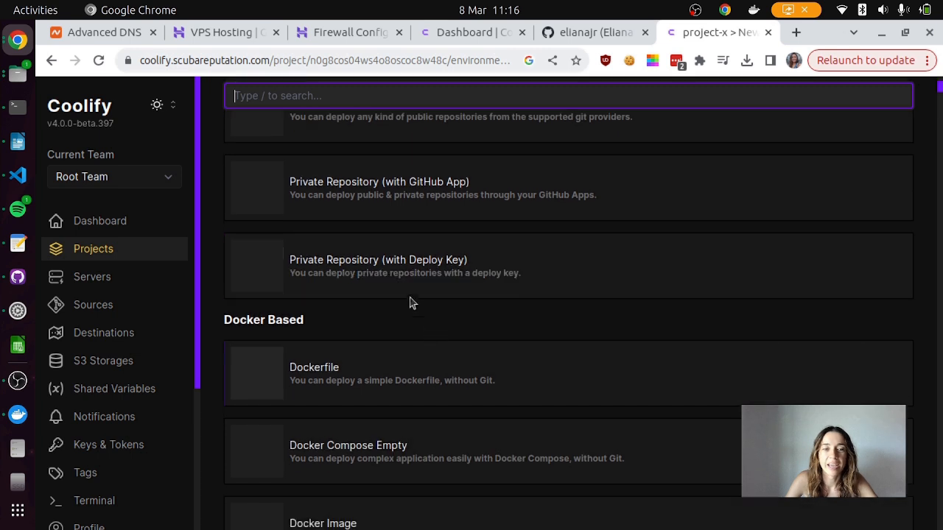
scroll(508, 243, "down", 2)
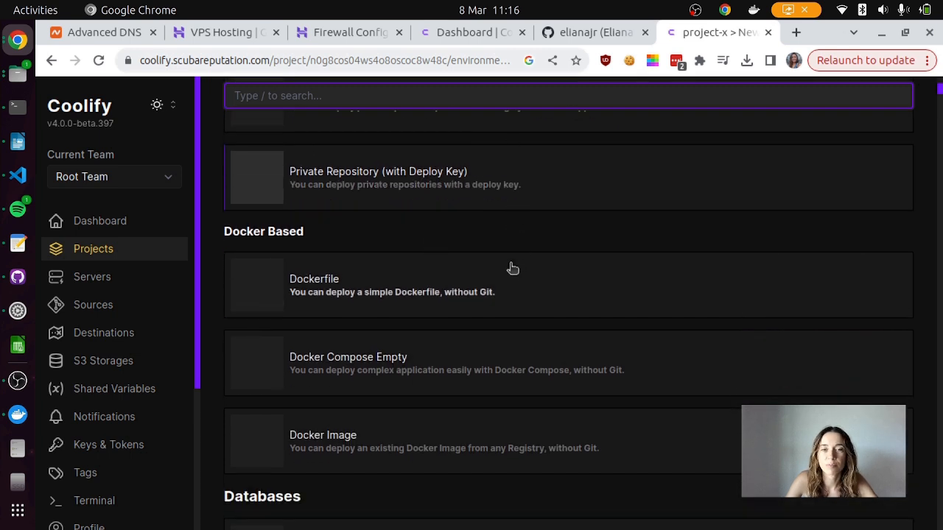
scroll(349, 275, "down", 4)
scroll(391, 265, "up", 2)
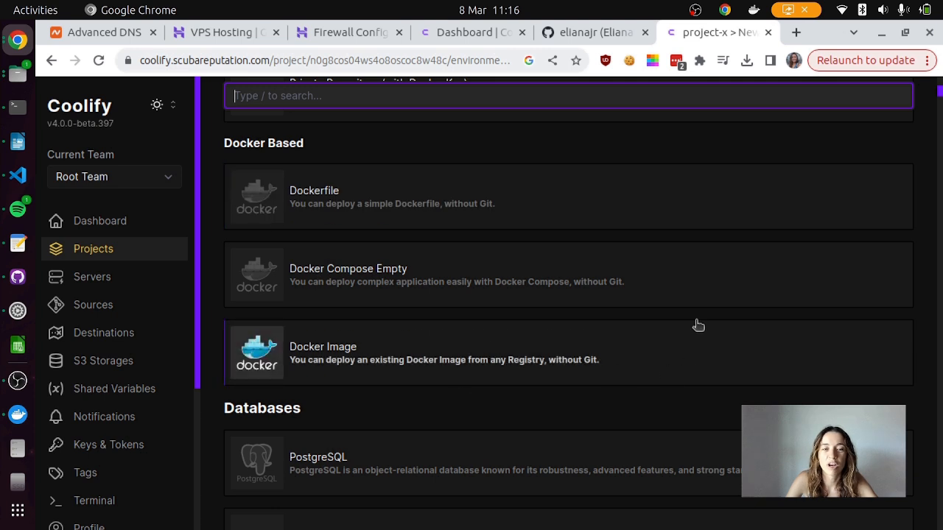
Look through the available databases and the catalogue of one-click services for the new resource
scroll(415, 321, "down", 2)
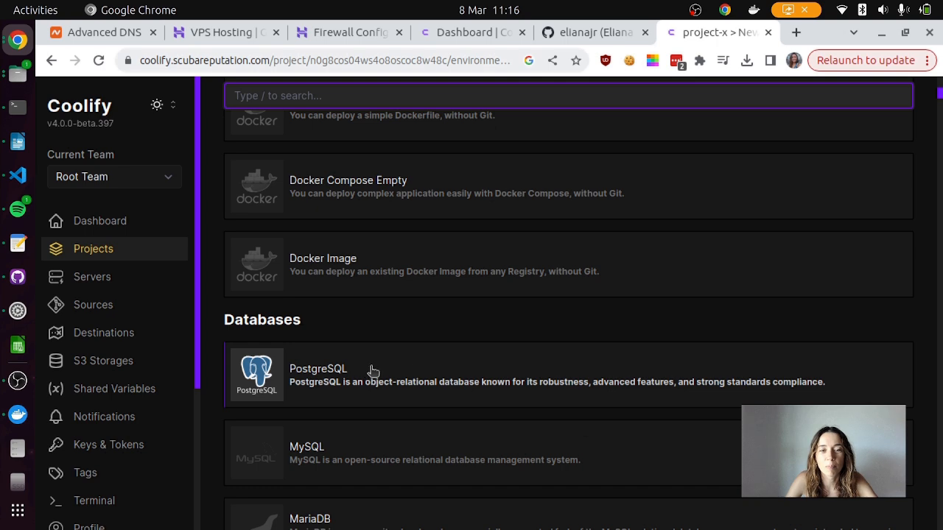
scroll(368, 339, "down", 4)
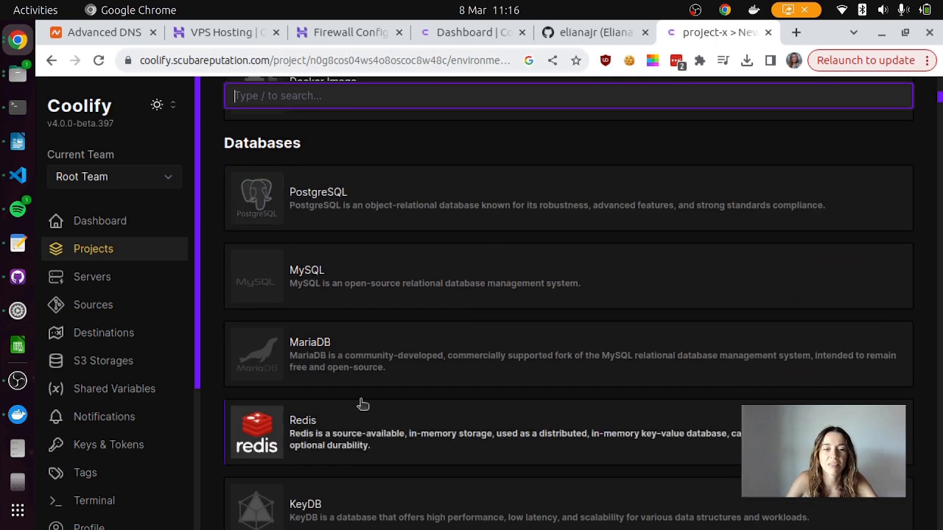
scroll(421, 343, "down", 1)
scroll(421, 343, "down", 5)
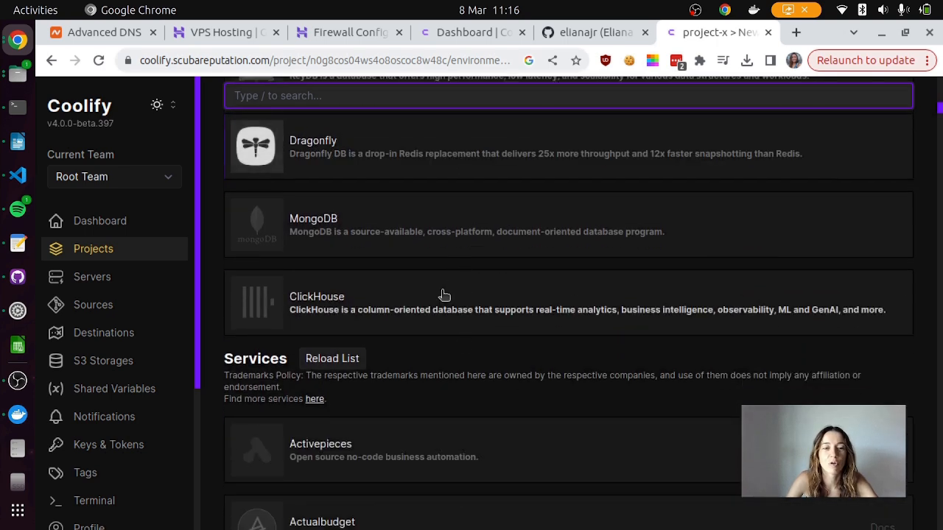
scroll(541, 324, "down", 4)
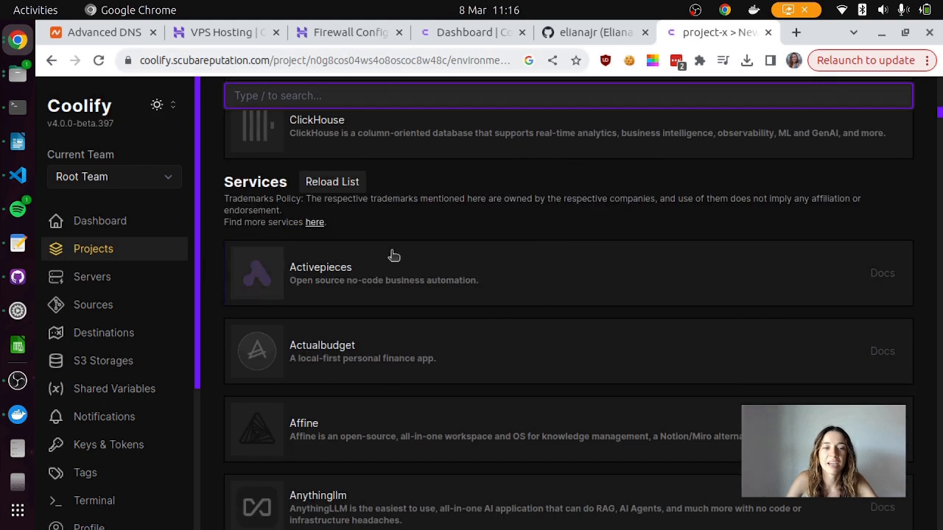
scroll(476, 279, "down", 20)
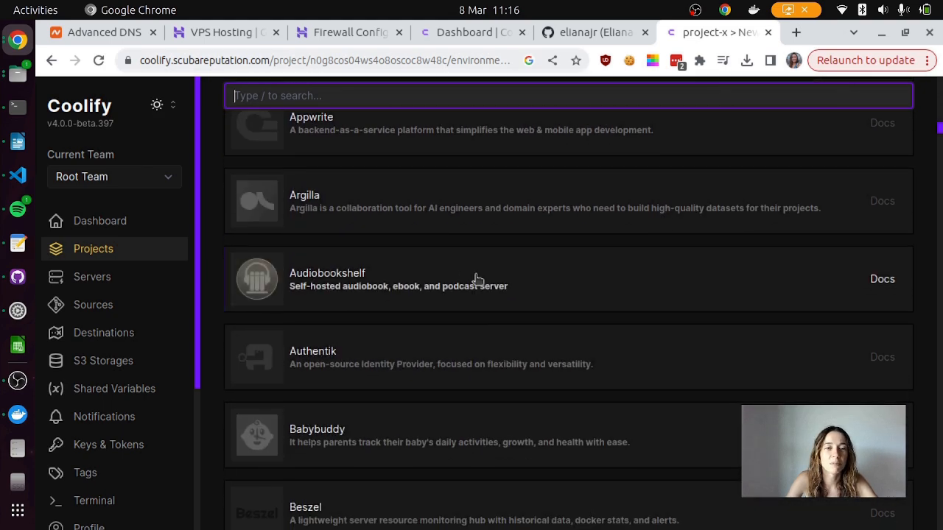
scroll(475, 279, "down", 20)
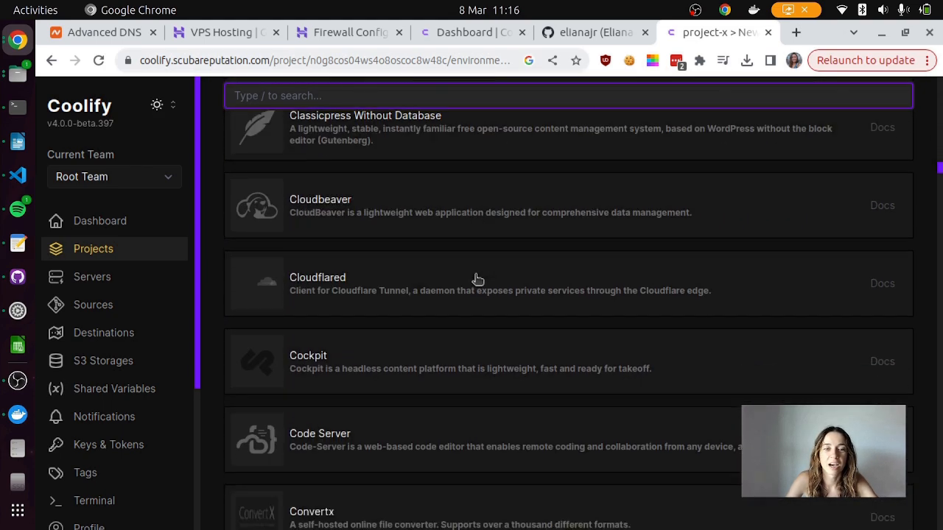
scroll(475, 278, "down", 20)
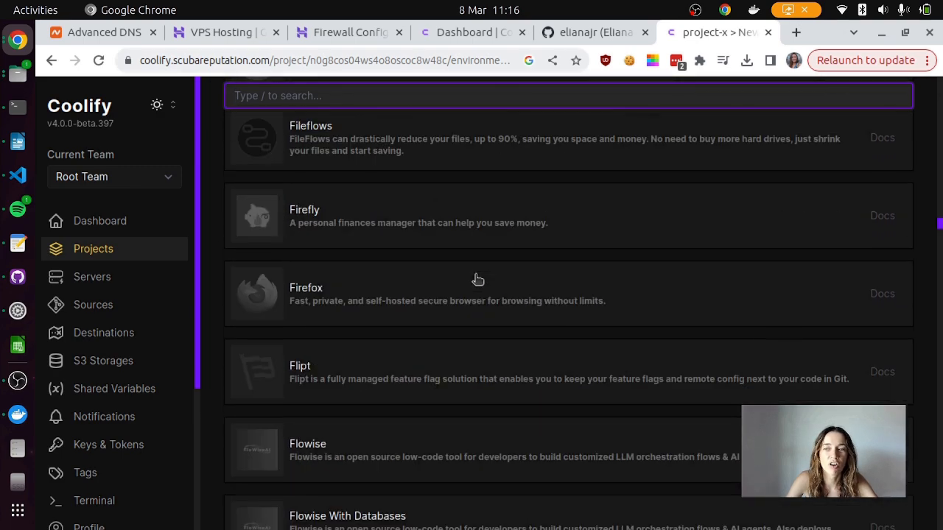
scroll(476, 279, "down", 14)
scroll(715, 432, "up", 14)
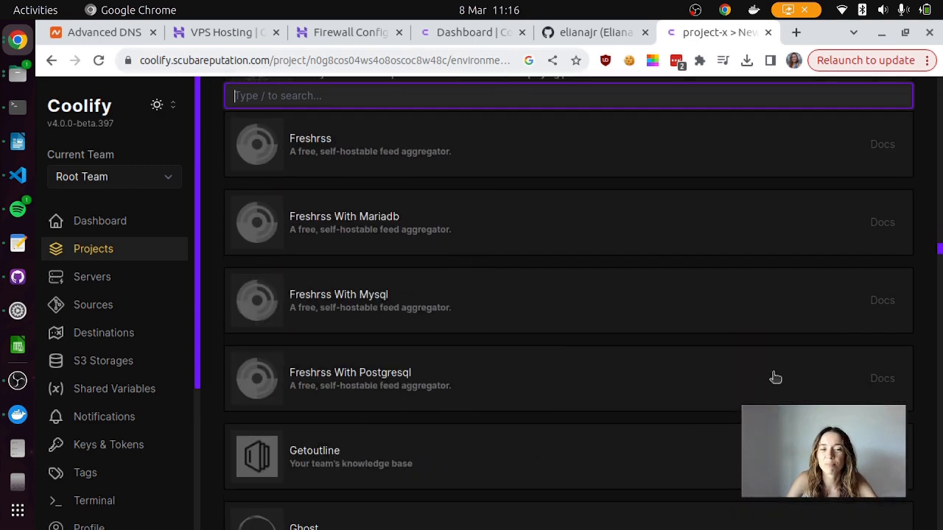
scroll(808, 327, "up", 20)
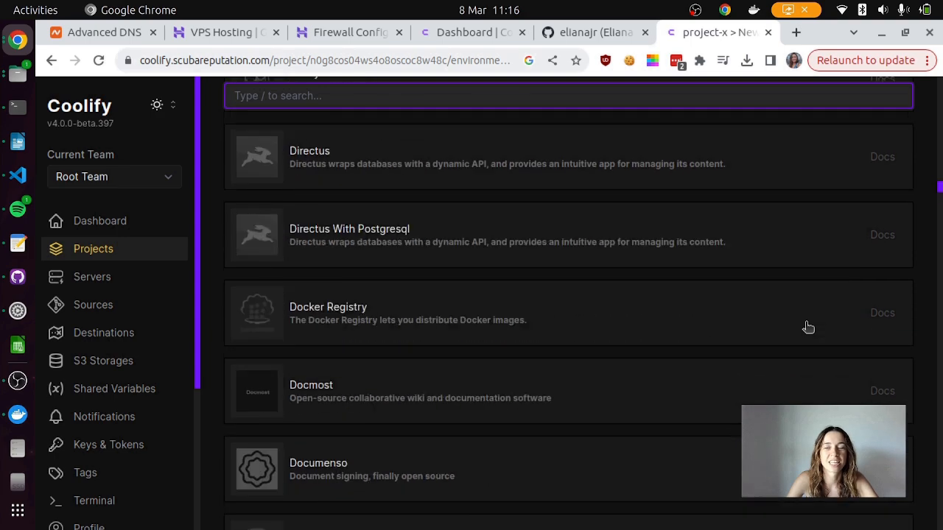
scroll(808, 327, "up", 20)
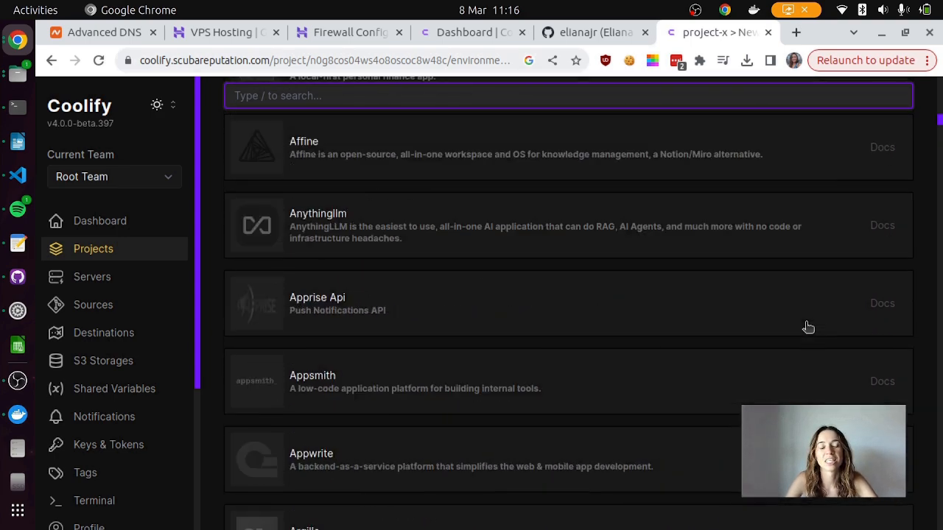
scroll(788, 303, "up", 20)
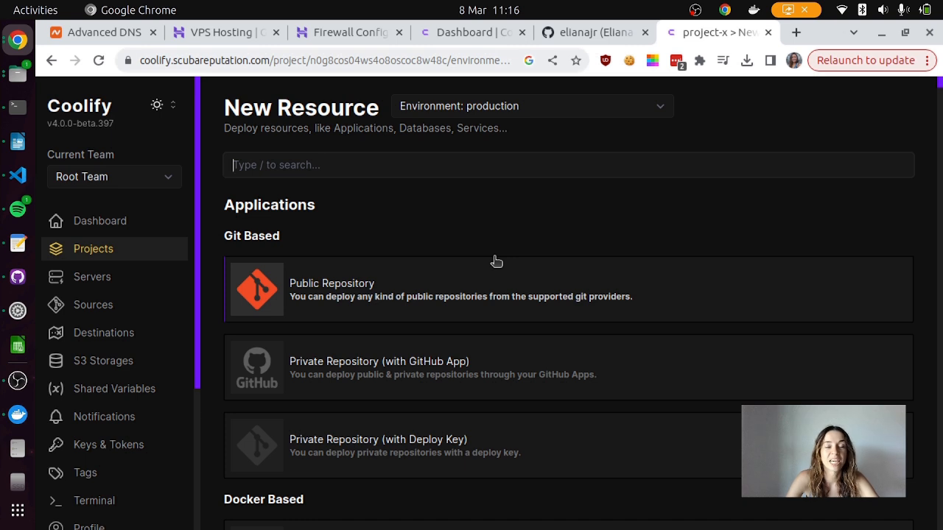
Choose Docker Image from the Docker-based applications as the new resource type
scroll(499, 250, "down", 6)
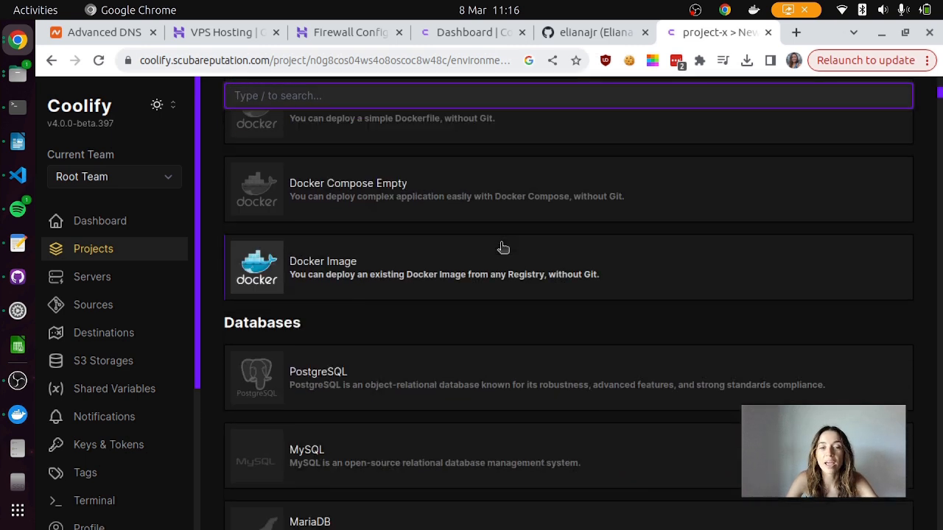
scroll(502, 247, "up", 2)
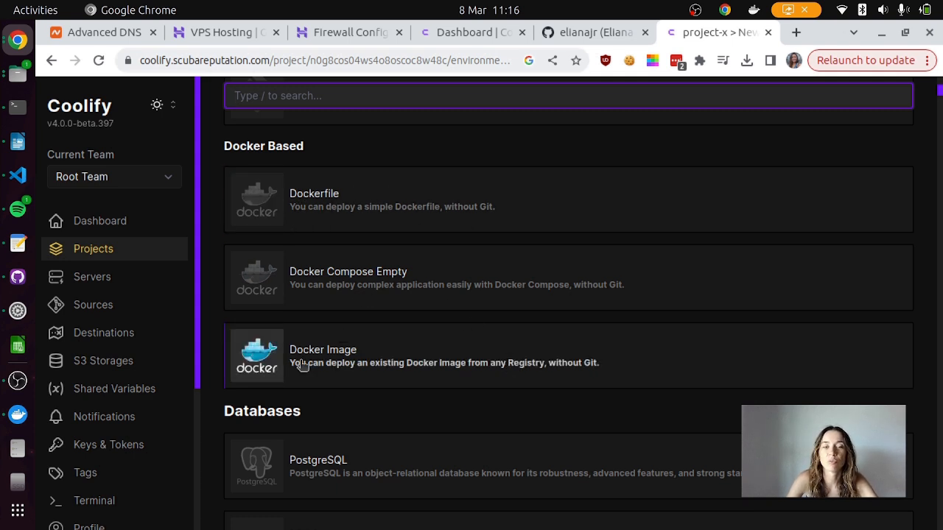
left_click(409, 365)
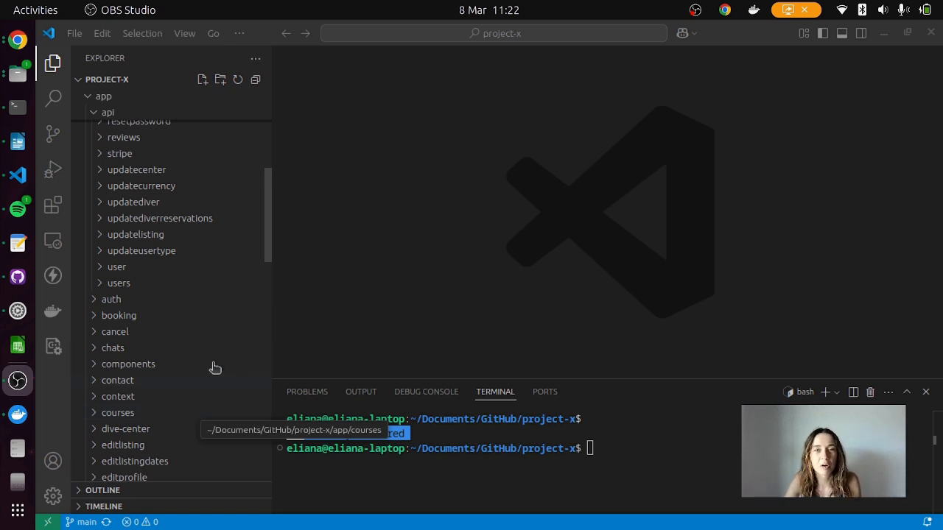
Look through the subfolders of the app folder in the project-x source tree
scroll(197, 369, "down", 3)
scroll(198, 369, "down", 1)
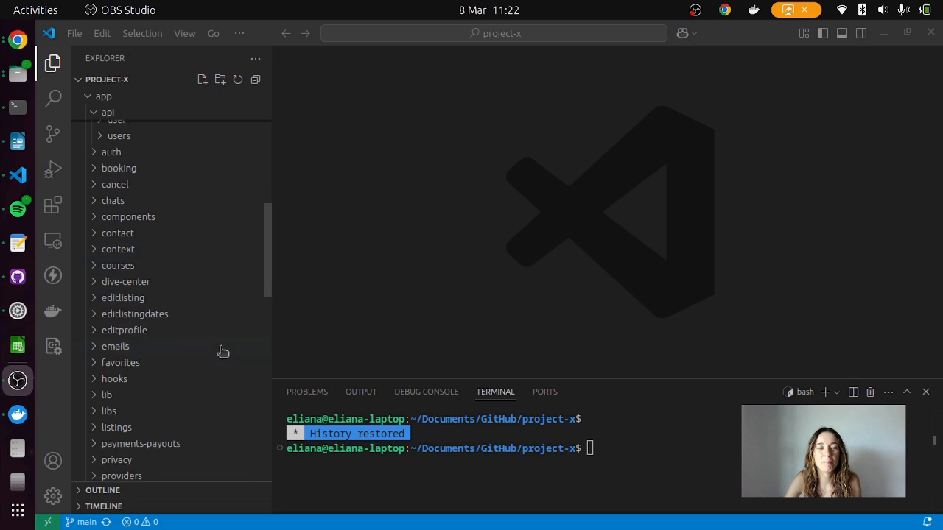
scroll(202, 382, "down", 10)
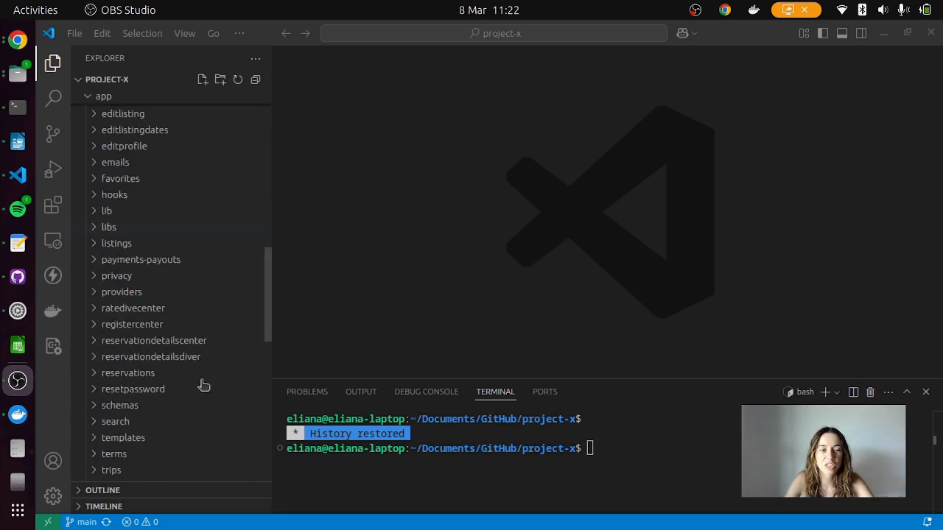
Switch to the beunderwater.com site in Chrome, show the listings map and view the account options
left_click(883, 33)
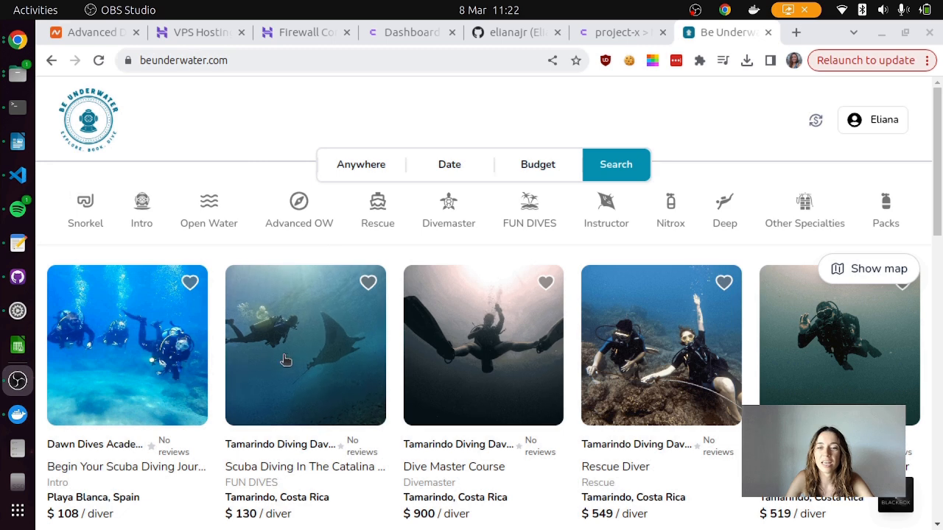
left_click(862, 270)
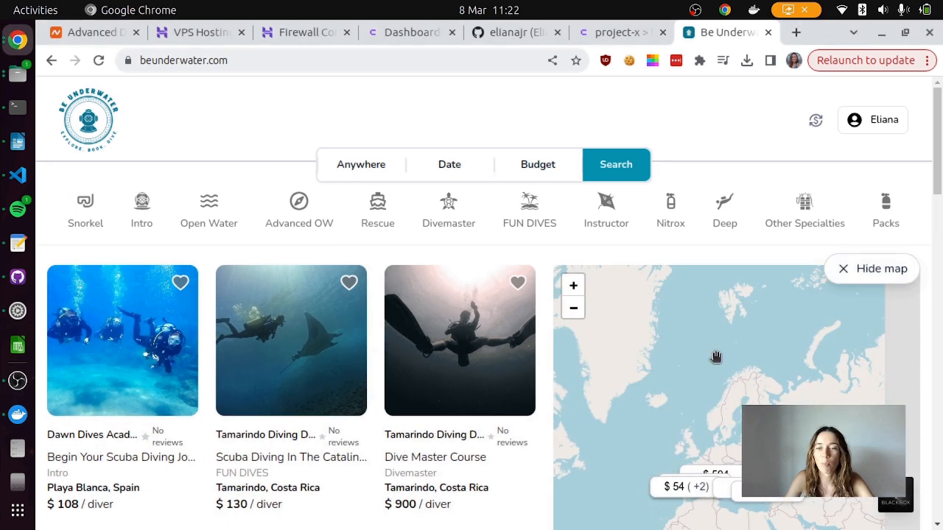
left_click(882, 122)
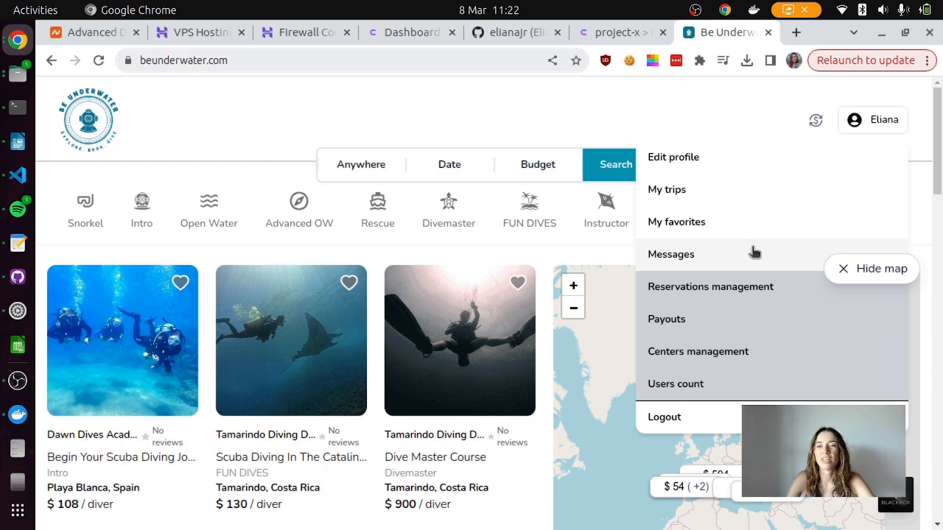
left_click(876, 132)
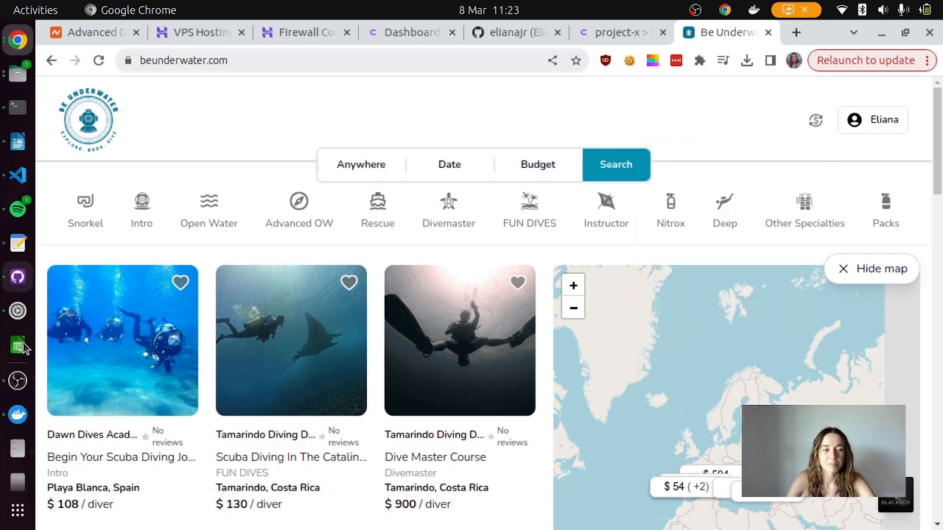
Switch to Visual Studio Code and look over the root folders and configuration files of project-x
left_click(18, 173)
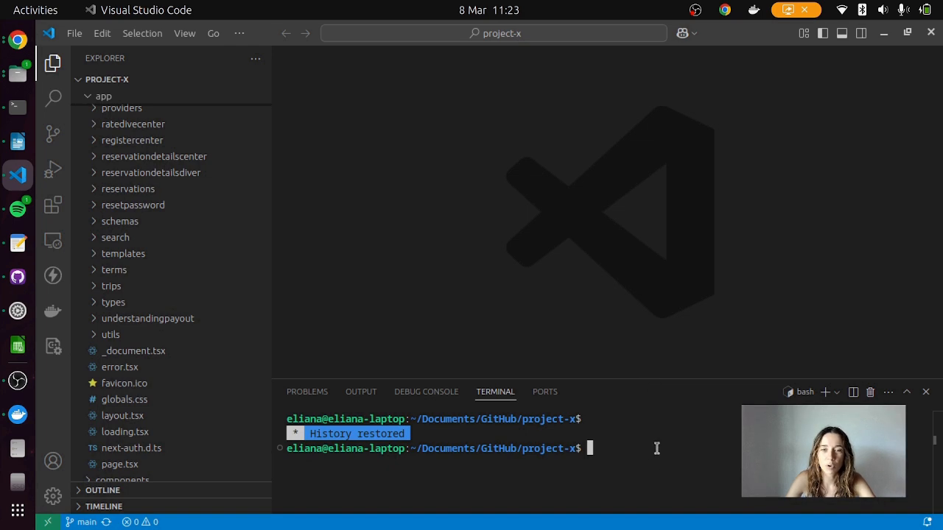
scroll(196, 408, "down", 10)
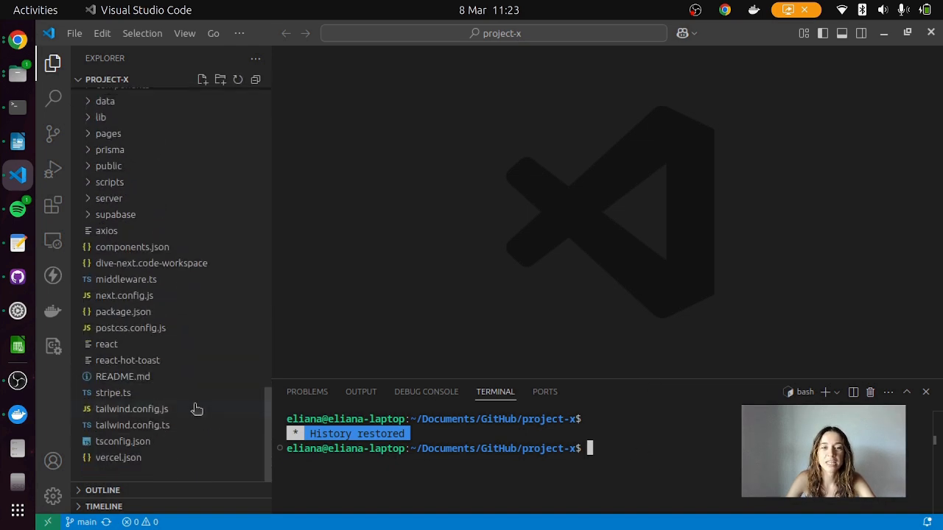
scroll(196, 408, "up", 2)
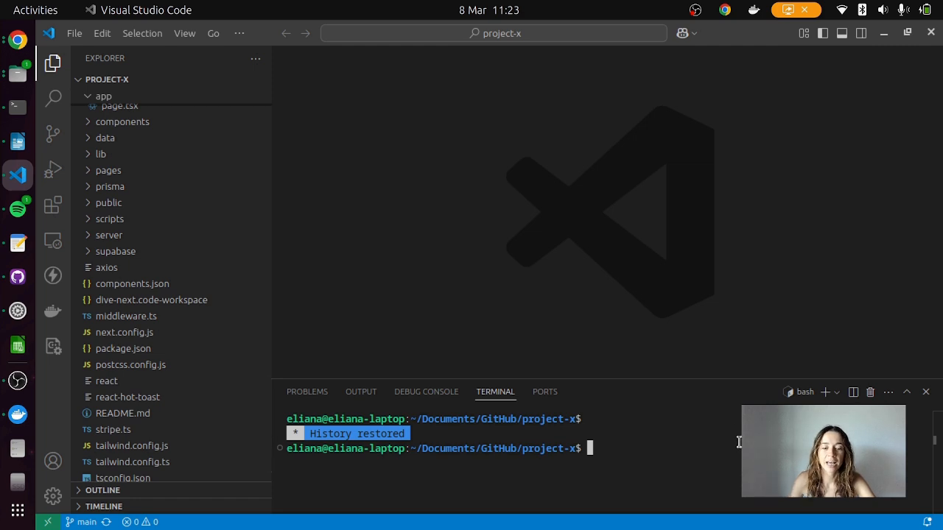
Run docker init in the terminal at the project-x root to begin generating the Docker files
type("docker ")
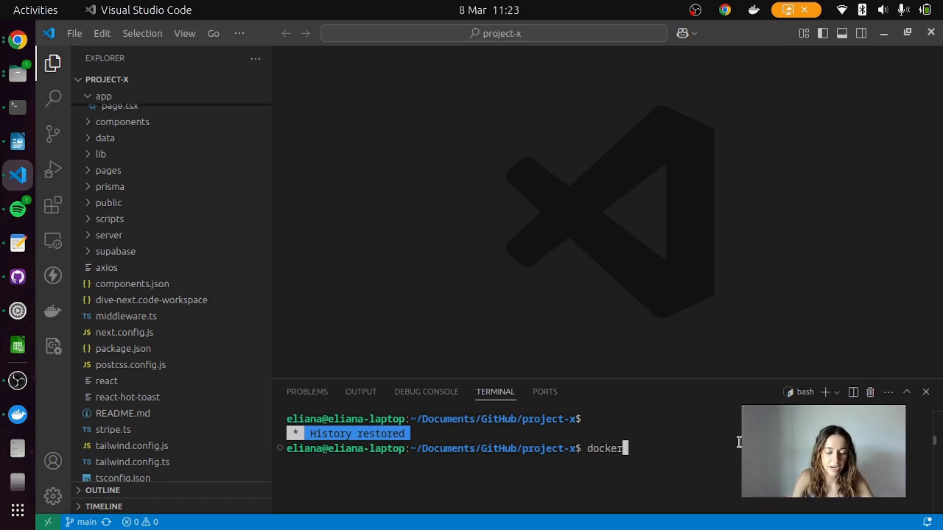
type("init")
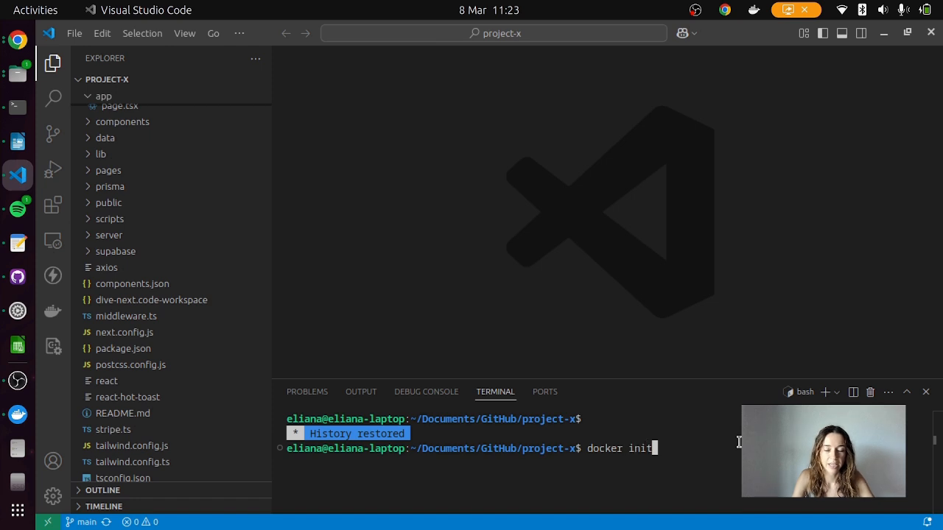
key("Return")
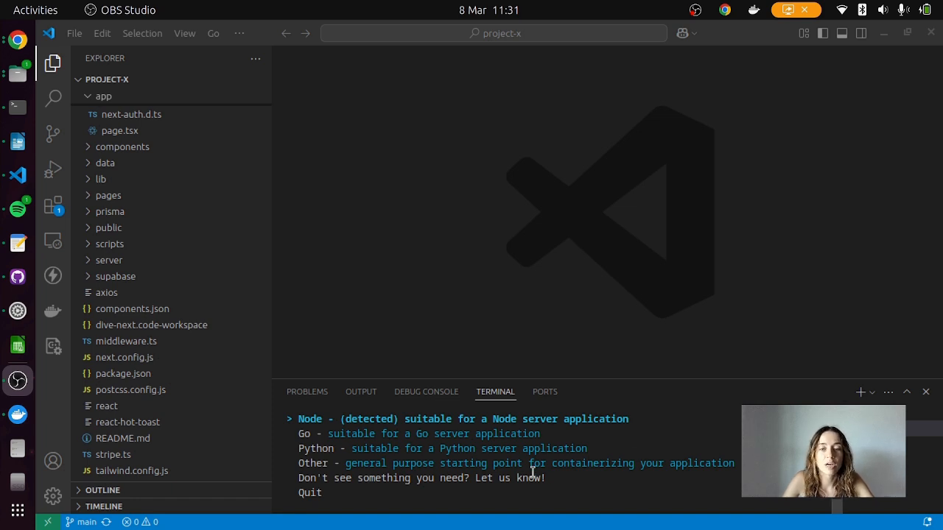
Choose Node as the application platform, version 20.6.1, with npm as the package manager
left_click(640, 425)
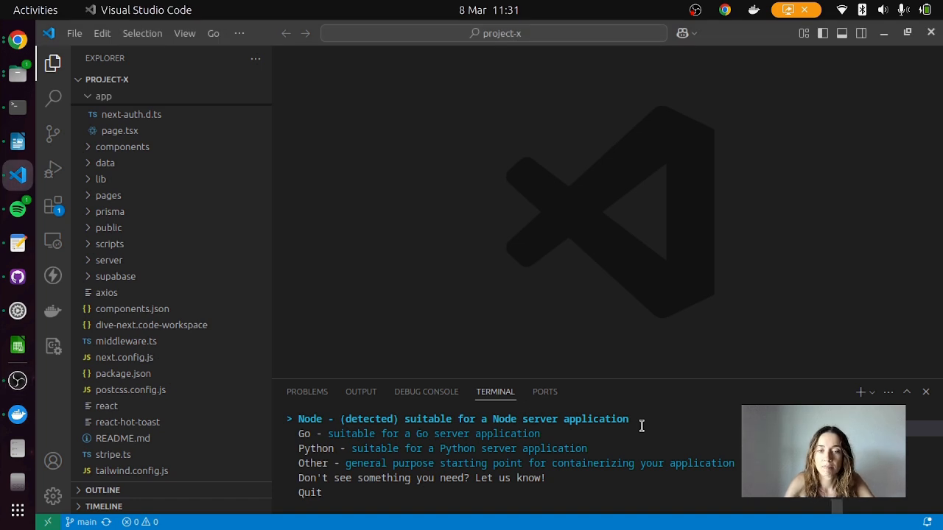
key("Return")
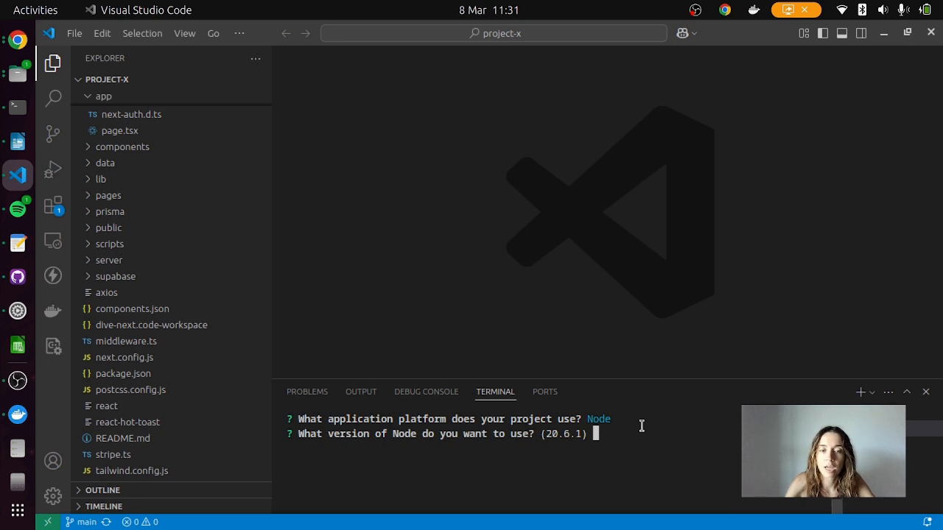
key("Return")
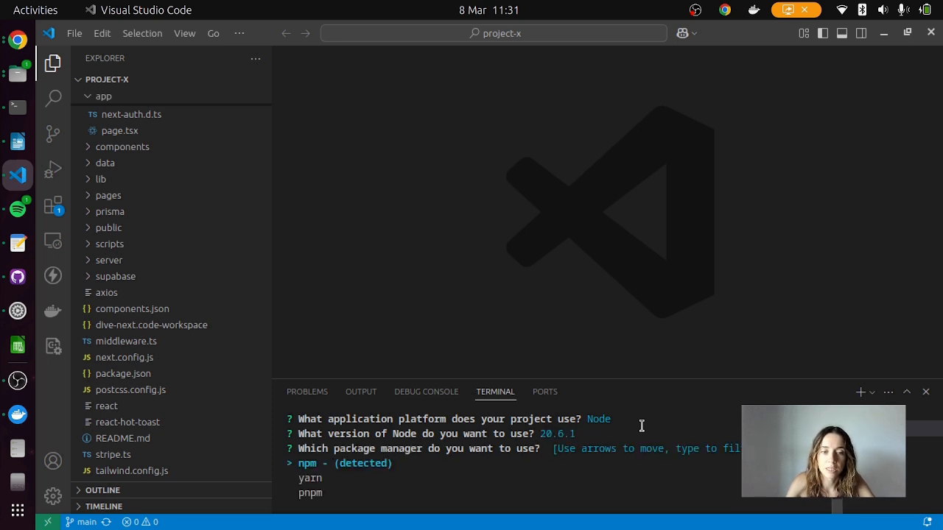
key("Return")
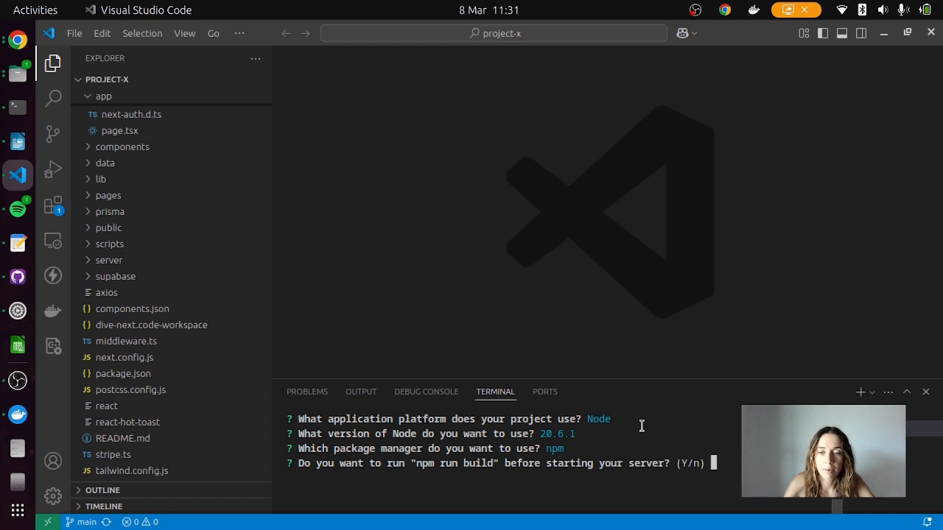
Decline running npm run build before the server starts, accept npm start as the start command and set the port to 3000
type("n")
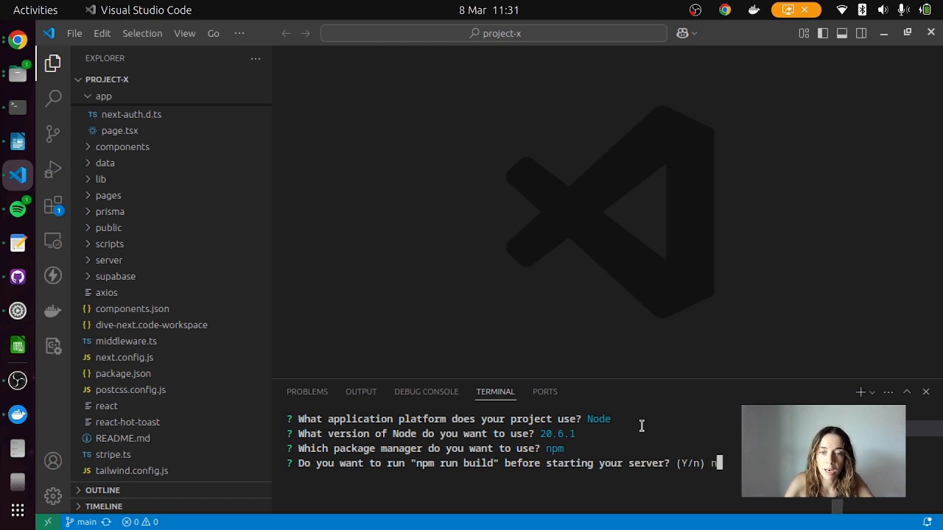
key("Return")
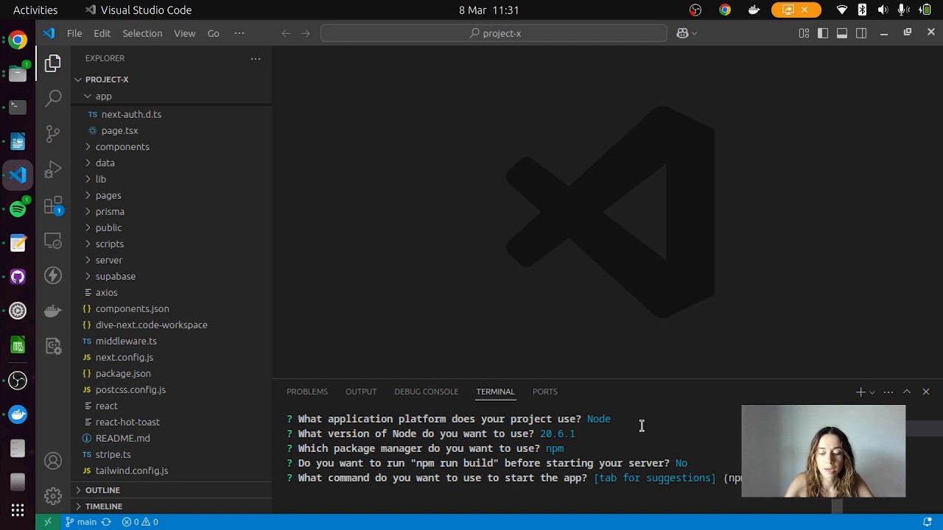
key("Return")
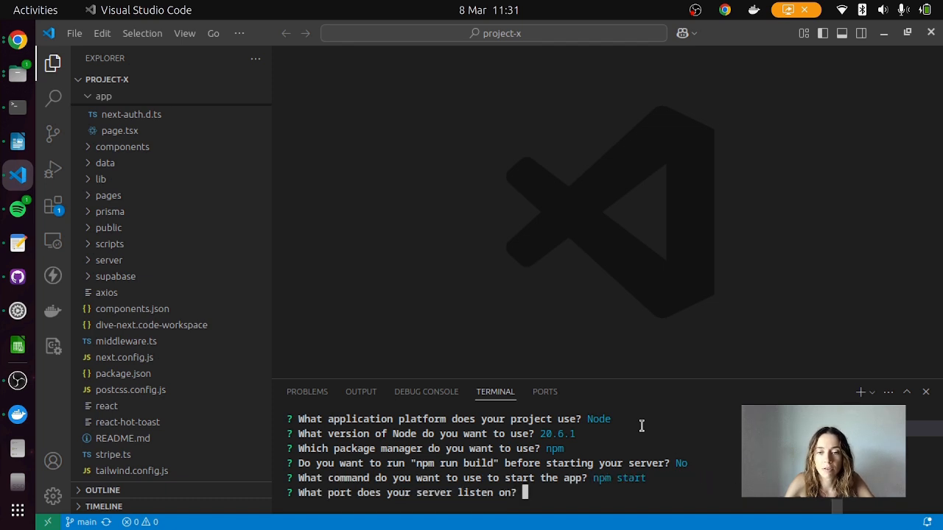
type("3000")
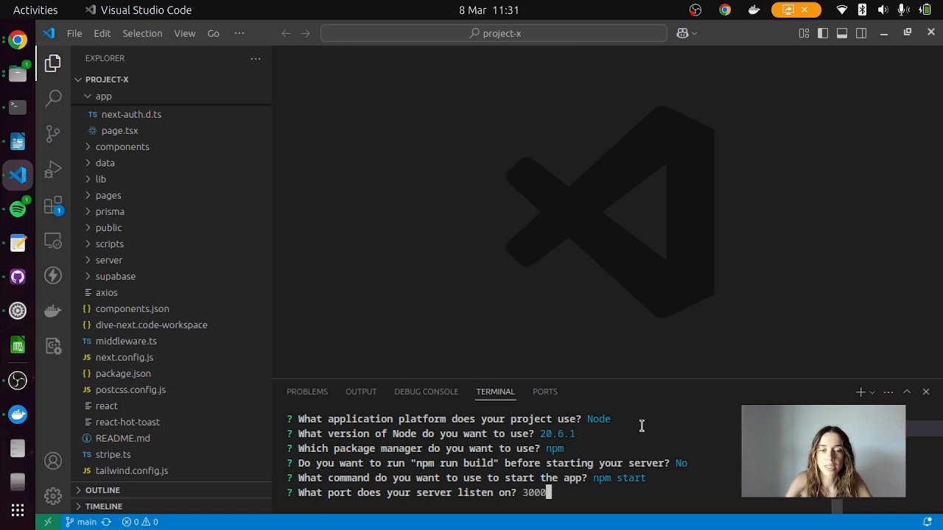
key("Return")
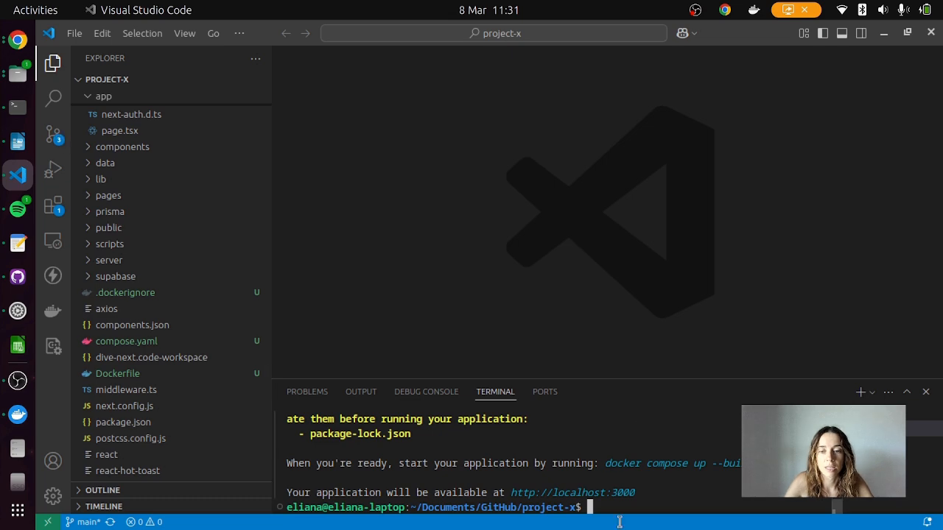
Look through the generated Dockerfile, compose.yaml and .dockerignore files
left_click(103, 375)
scroll(545, 238, "down", 1)
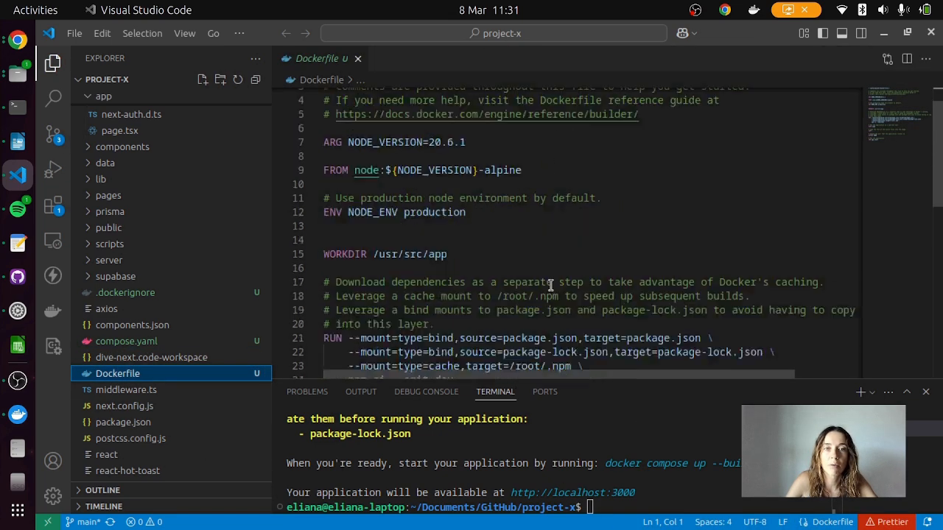
scroll(550, 285, "up", 1)
left_click(131, 344)
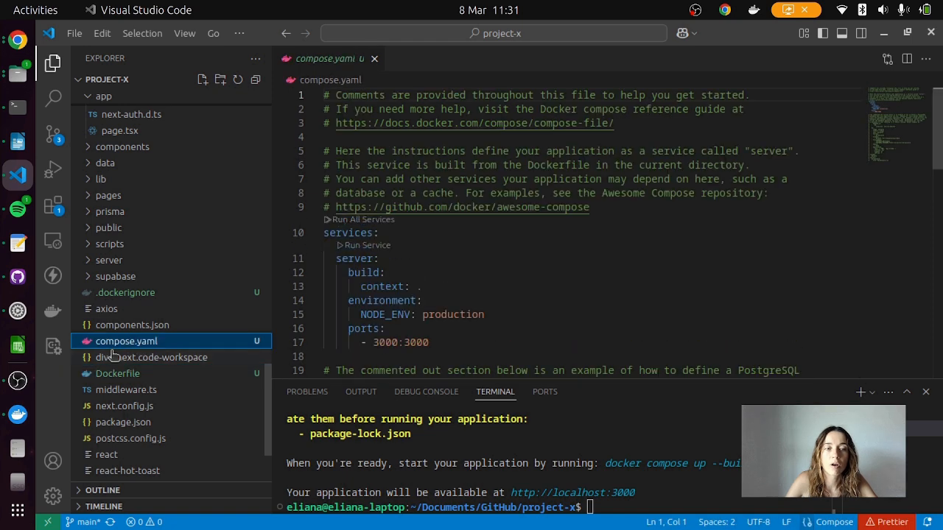
scroll(502, 235, "down", 5)
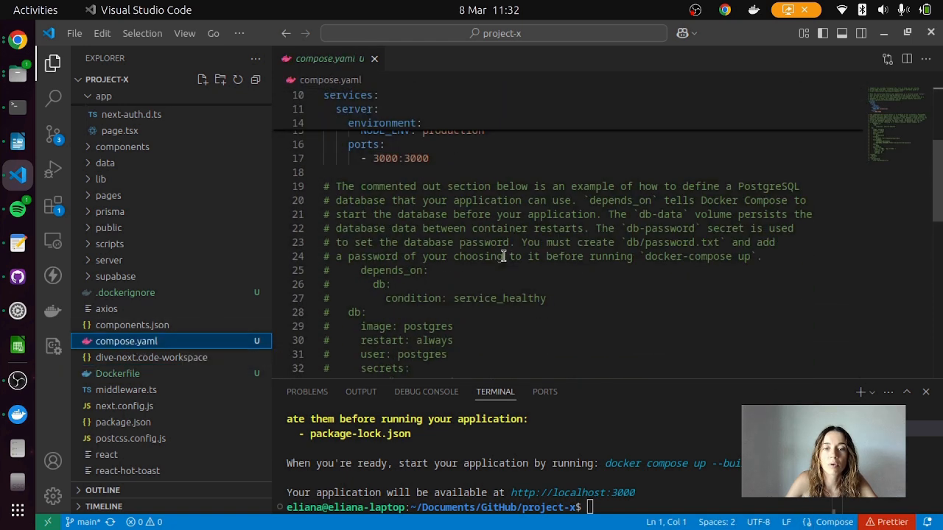
scroll(502, 255, "up", 5)
left_click(236, 289)
scroll(626, 220, "down", 6)
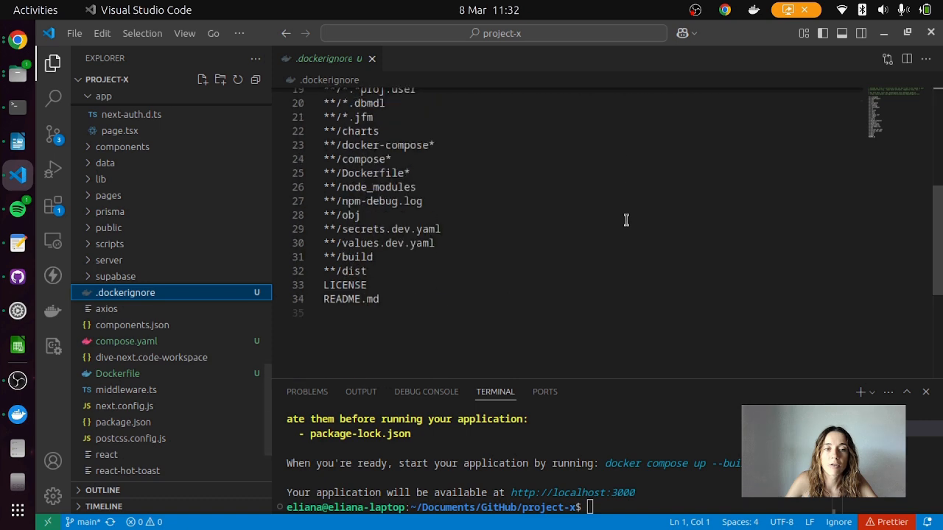
scroll(626, 219, "up", 6)
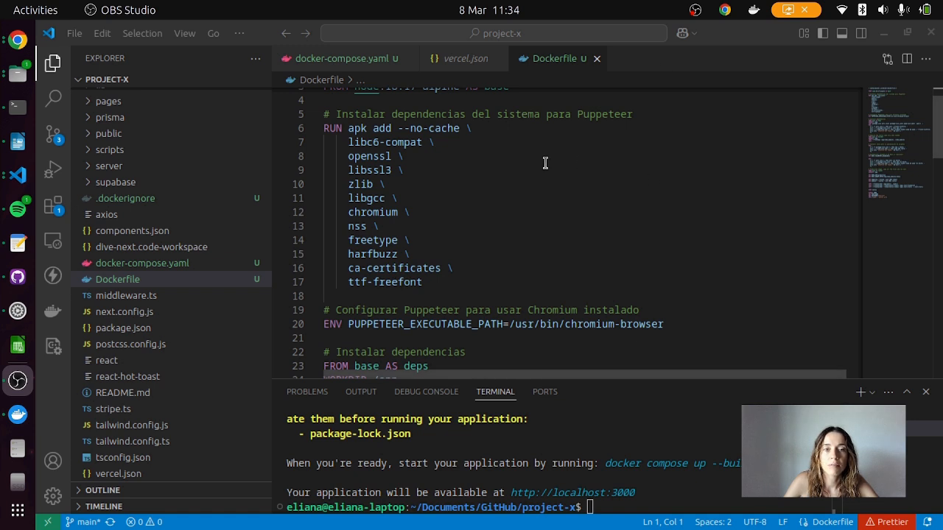
Review the customised Dockerfile from the Puppeteer system dependencies through the dependency and build stages to the production runner and its start command
scroll(545, 163, "up", 1)
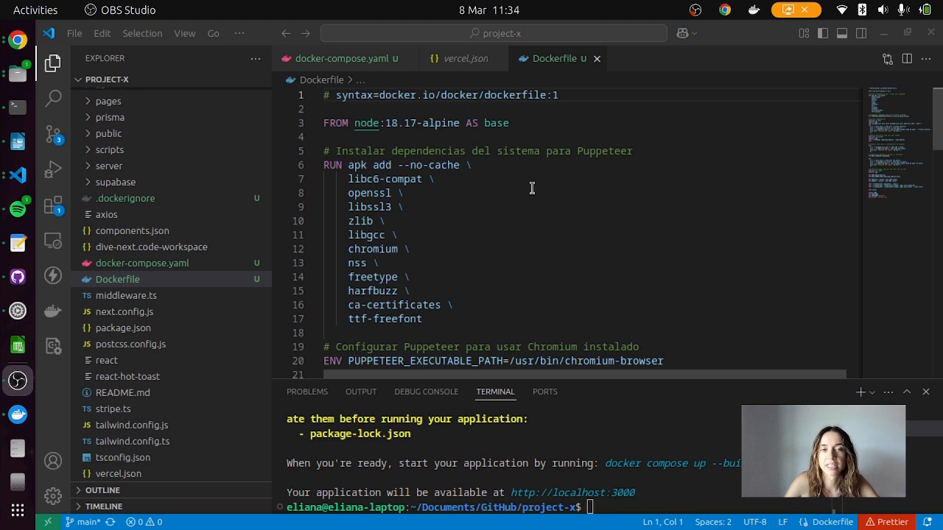
scroll(458, 177, "down", 1)
scroll(560, 184, "down", 2)
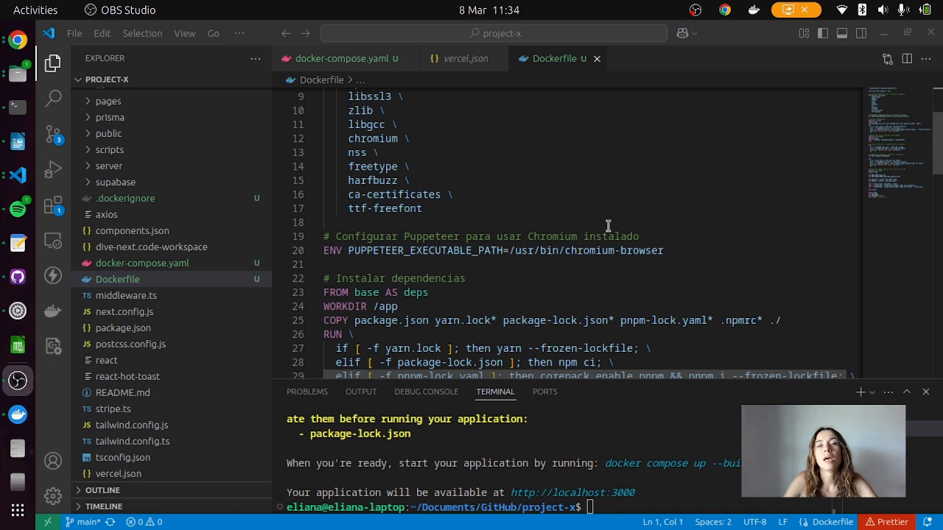
scroll(606, 204, "down", 3)
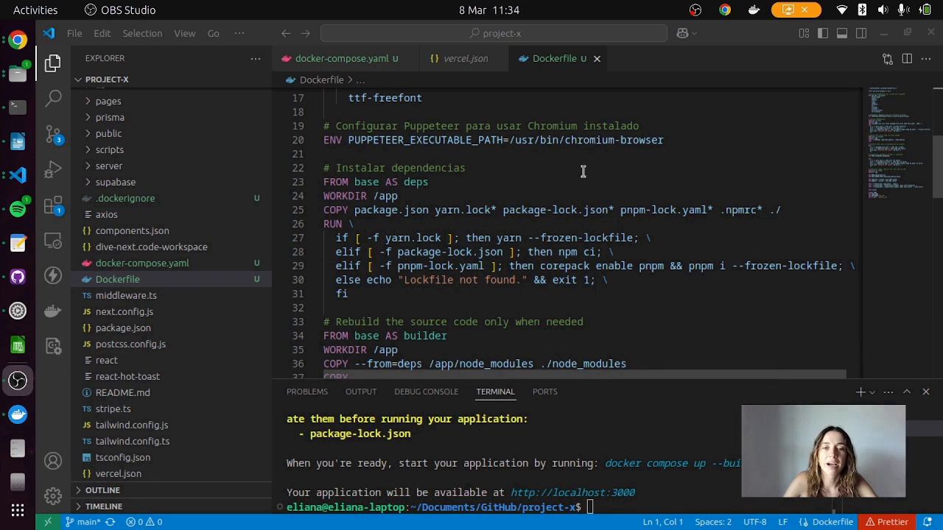
scroll(593, 243, "down", 1)
scroll(471, 180, "up", 2)
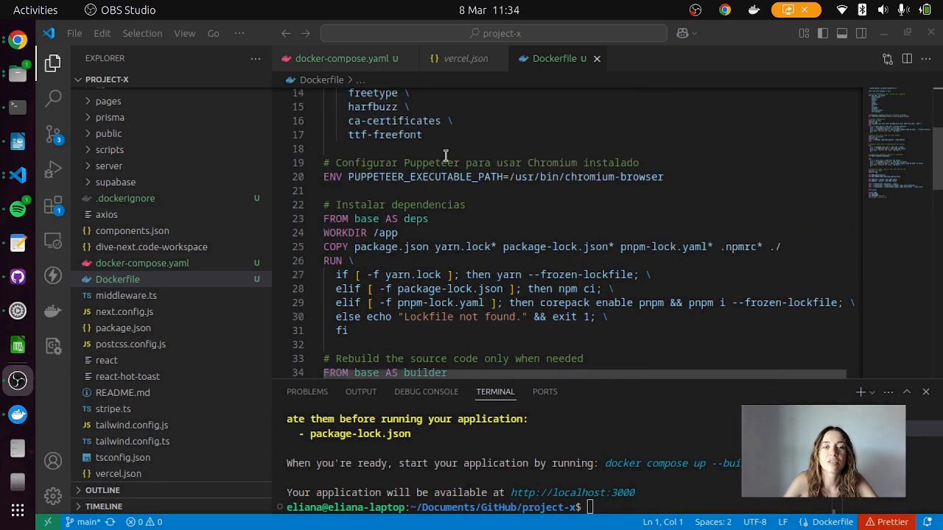
scroll(562, 162, "up", 4)
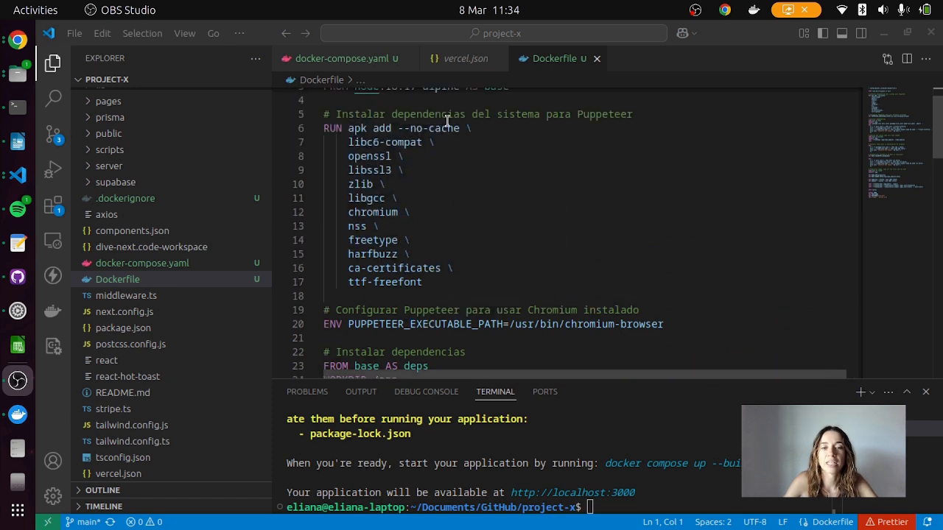
scroll(578, 200, "down", 2)
scroll(633, 200, "down", 6)
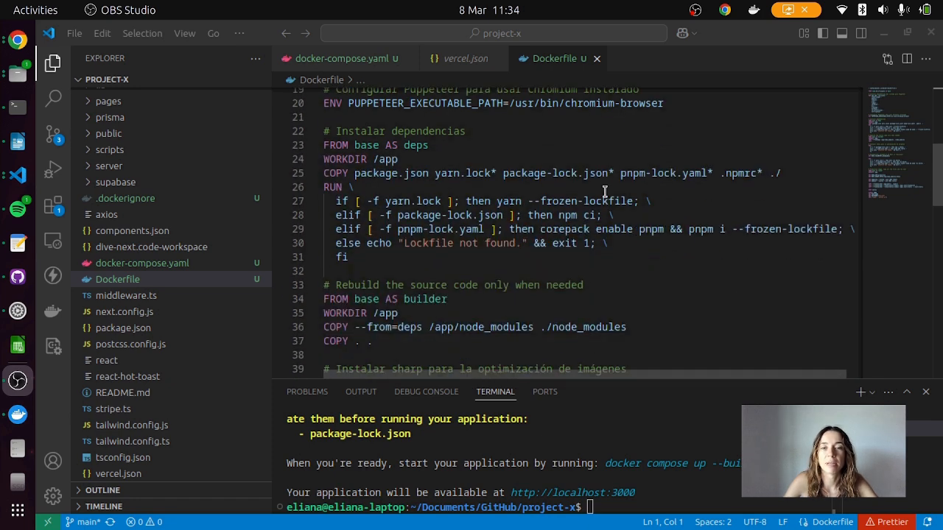
scroll(558, 210, "down", 2)
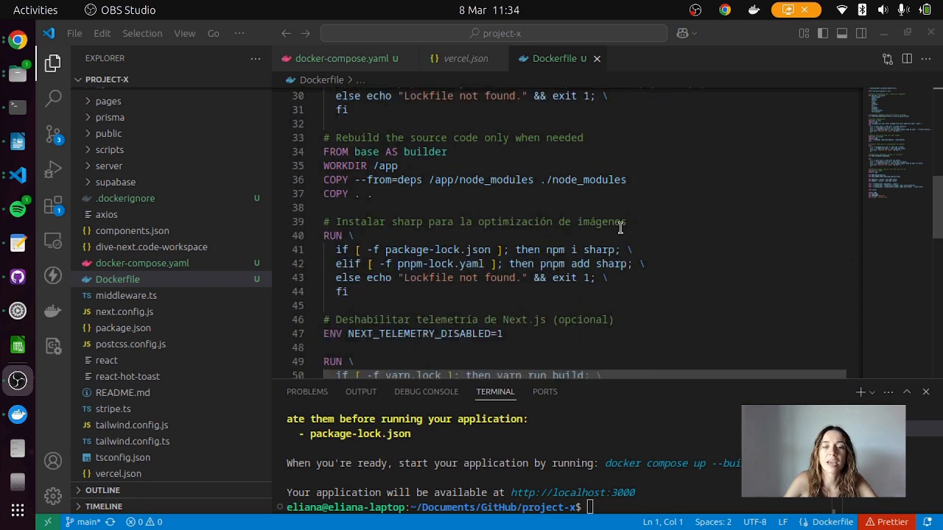
scroll(586, 206, "down", 3)
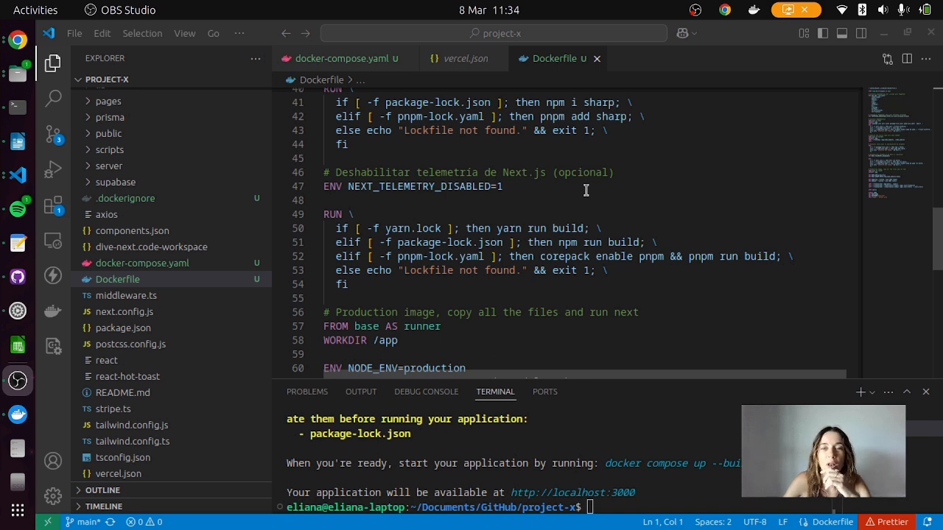
scroll(586, 190, "down", 7)
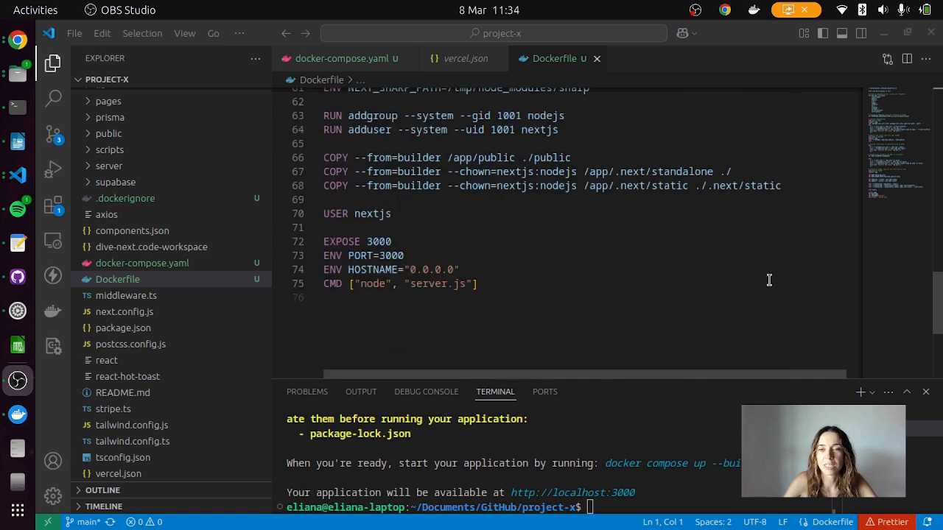
scroll(568, 244, "up", 3)
scroll(600, 214, "up", 18)
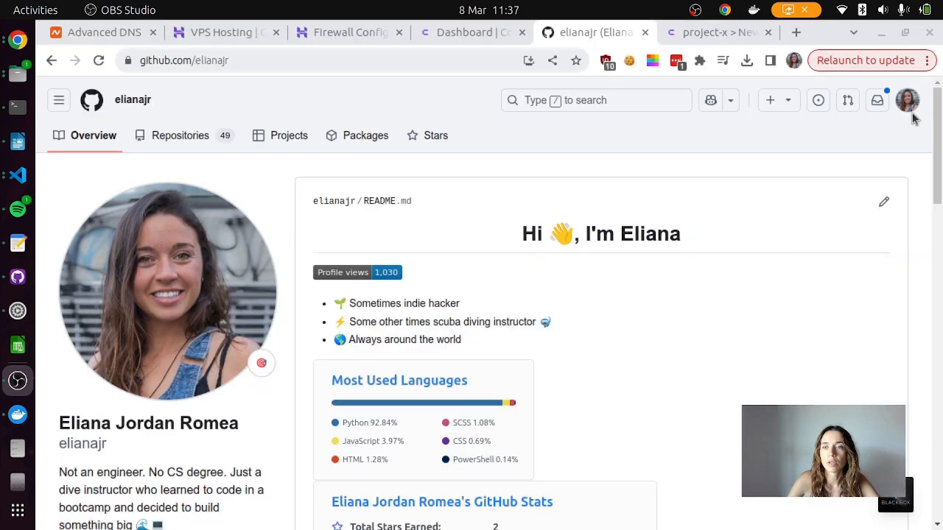
Open the developer settings of the GitHub account from its profile settings
left_click(913, 110)
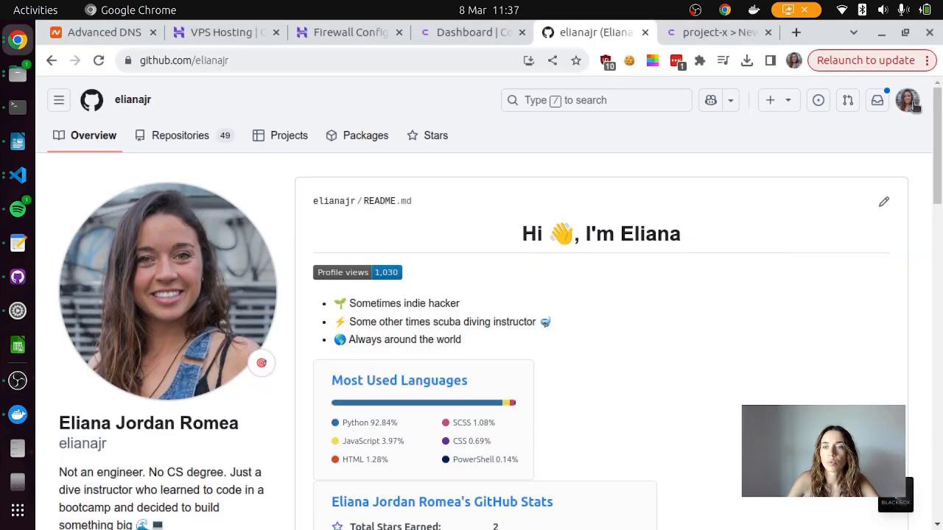
left_click(911, 103)
scroll(835, 273, "down", 2)
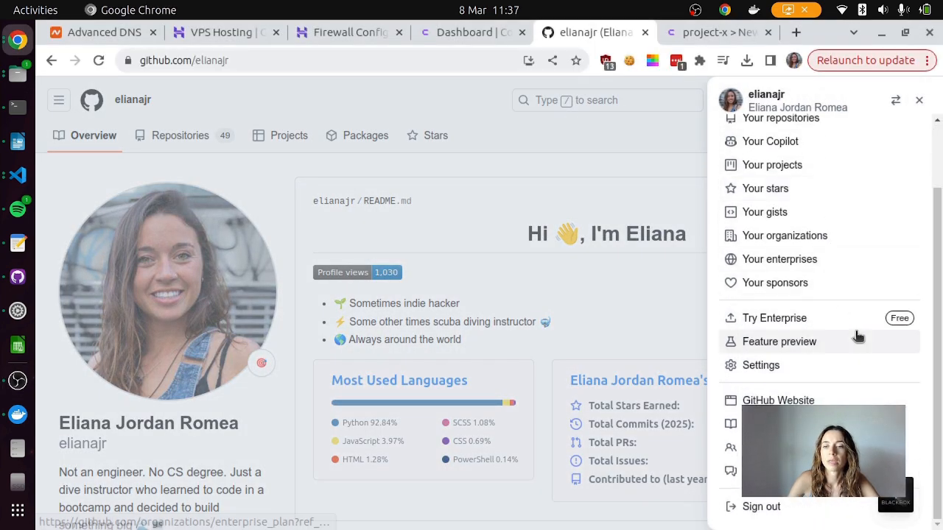
left_click(763, 370)
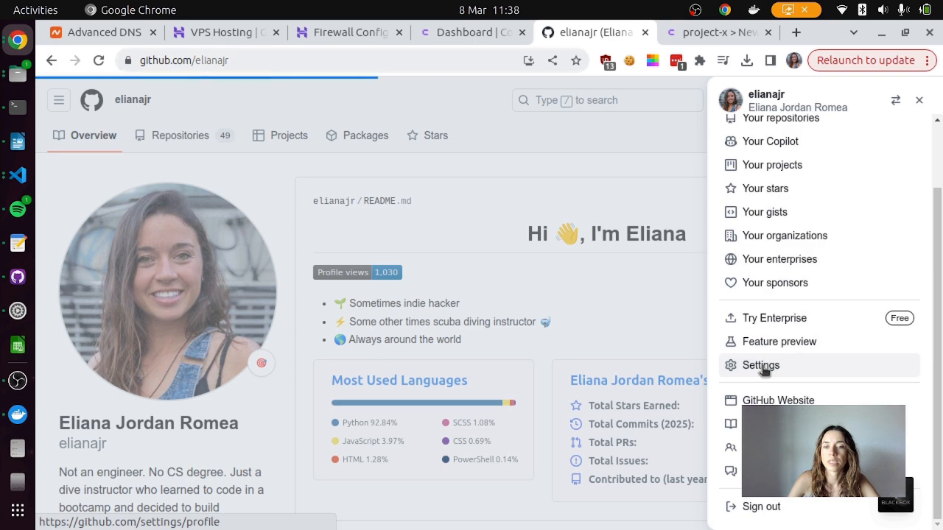
scroll(221, 257, "down", 6)
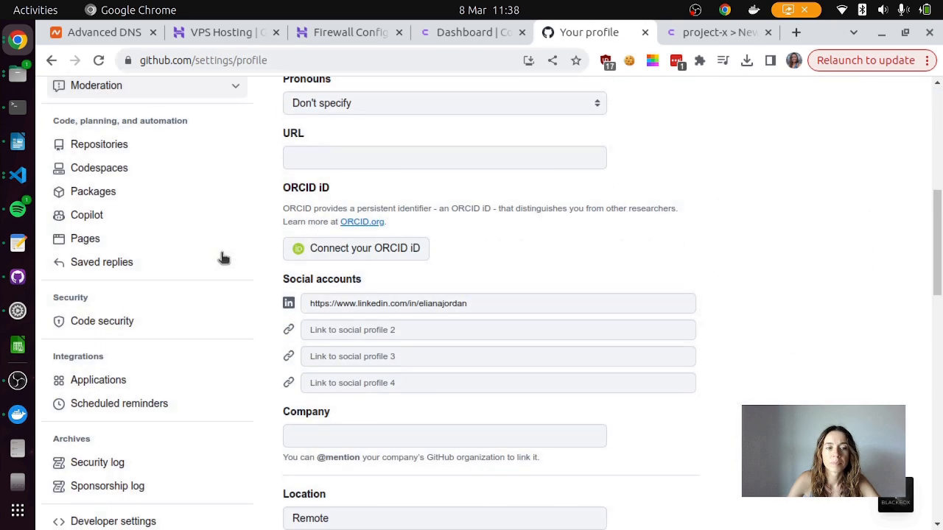
scroll(221, 257, "down", 5)
left_click(132, 168)
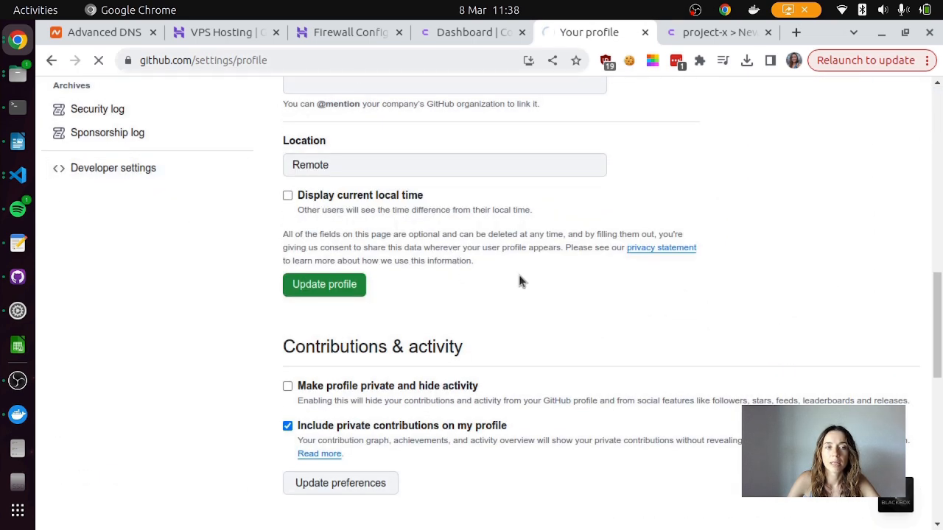
Start generating a new classic token from the personal access tokens in the GitHub developer settings
left_click(123, 205)
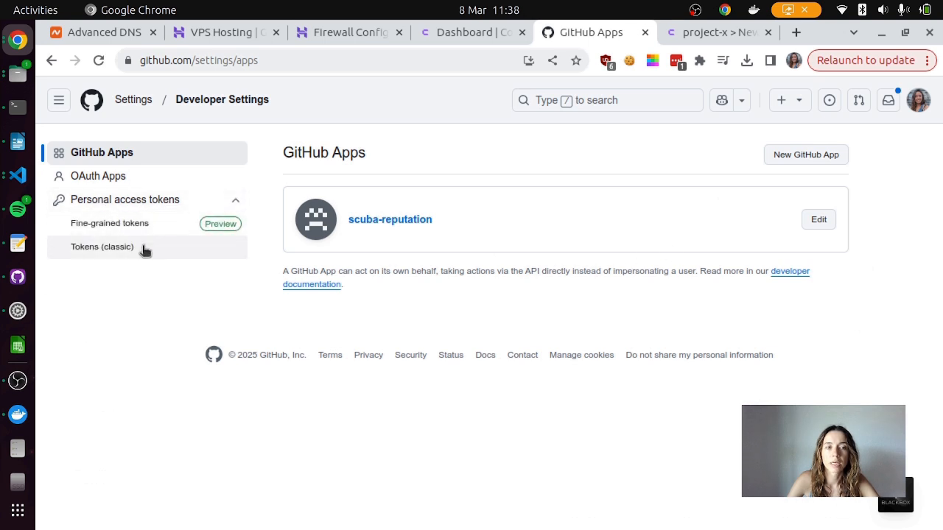
left_click(114, 252)
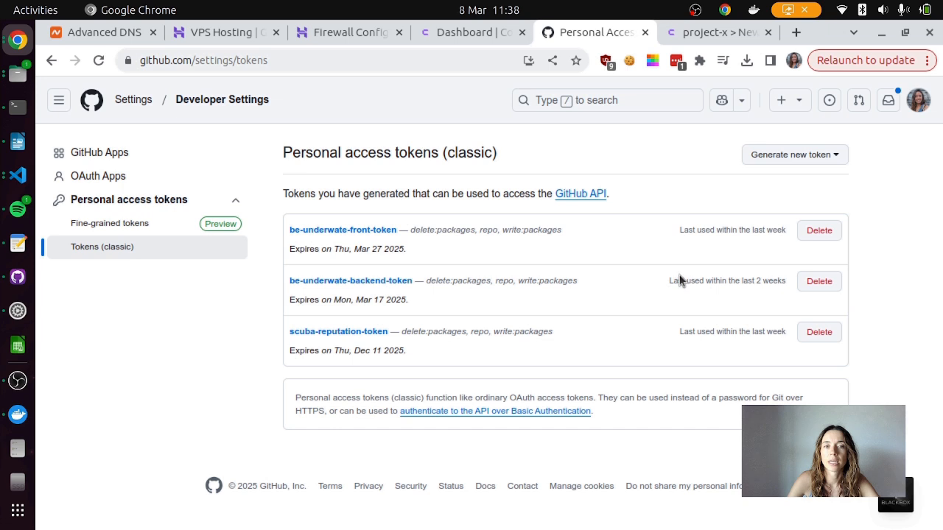
left_click(814, 154)
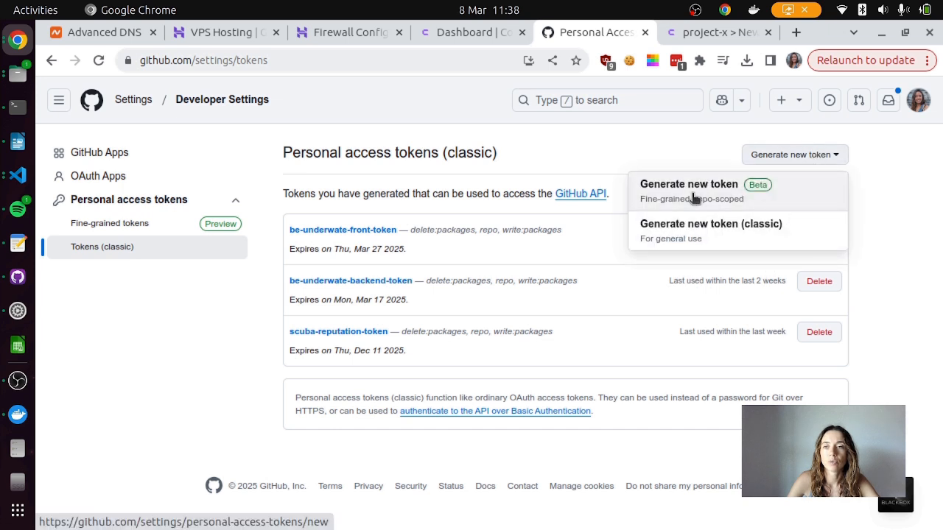
left_click(716, 233)
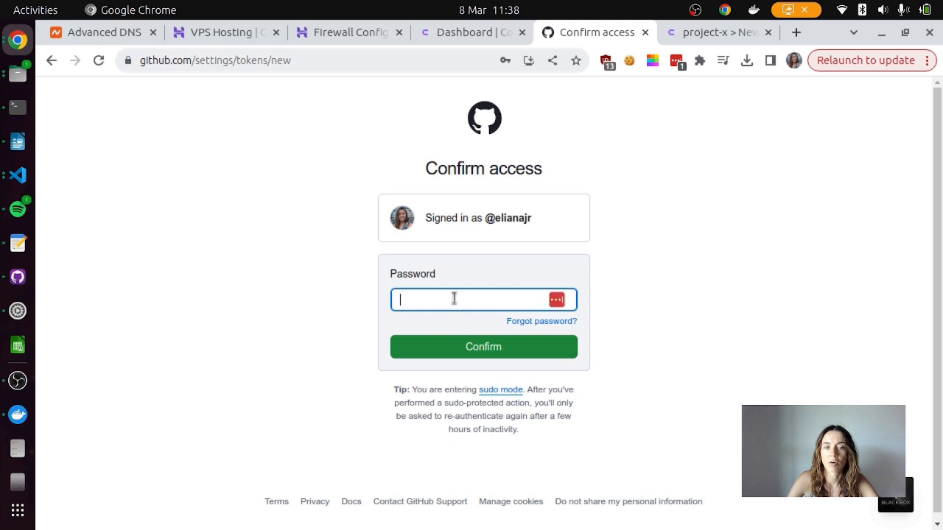
Enter the account password and confirm access to the token creation form
left_click(454, 298)
left_click(507, 341)
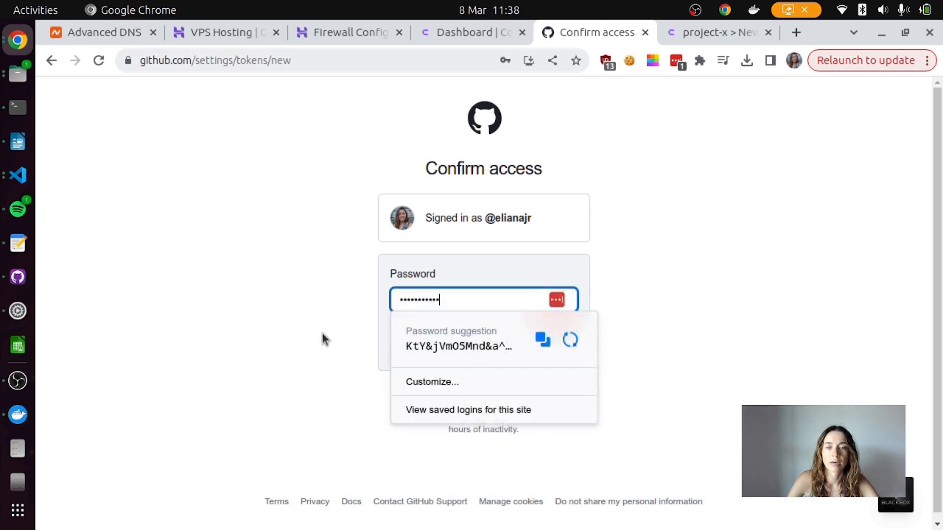
left_click(322, 333)
left_click(514, 352)
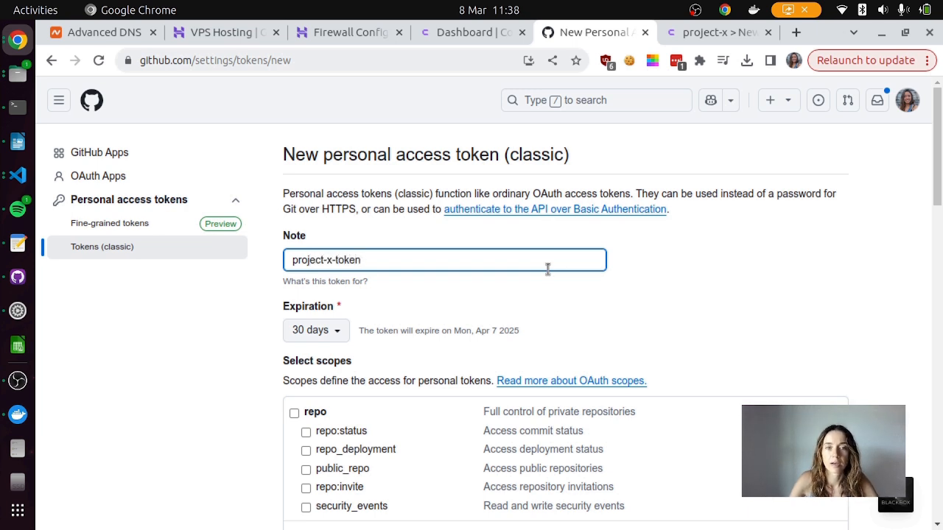
Name the token project-x-token and grant it the repo, workflow, write:packages and delete:packages scopes
scroll(481, 271, "down", 2)
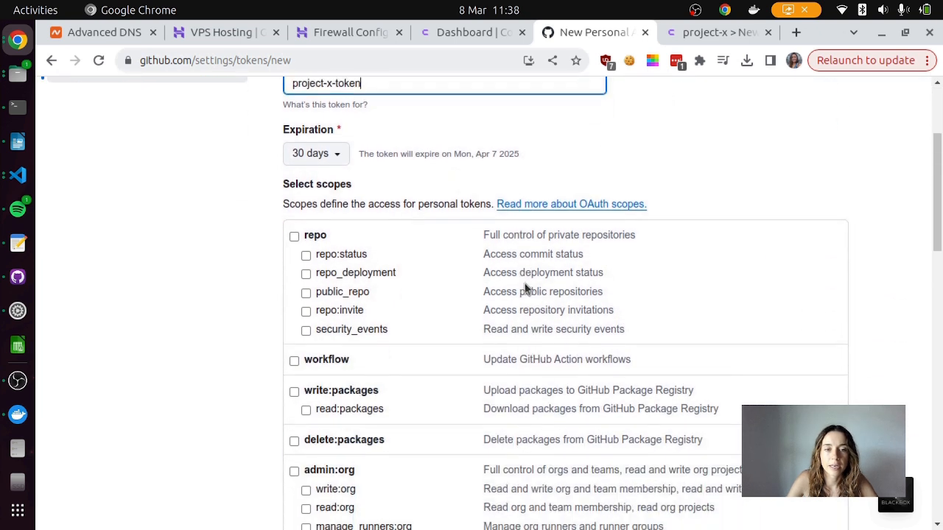
left_click(293, 236)
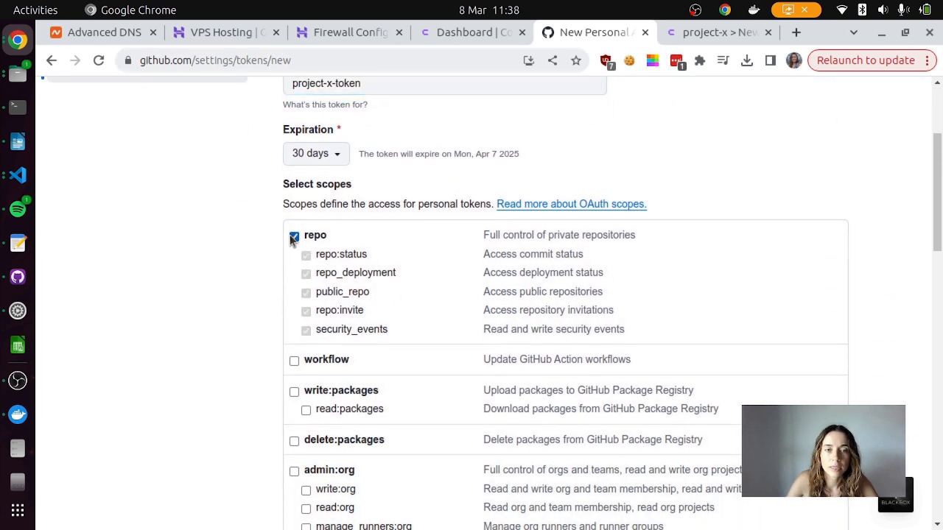
scroll(358, 255, "down", 1)
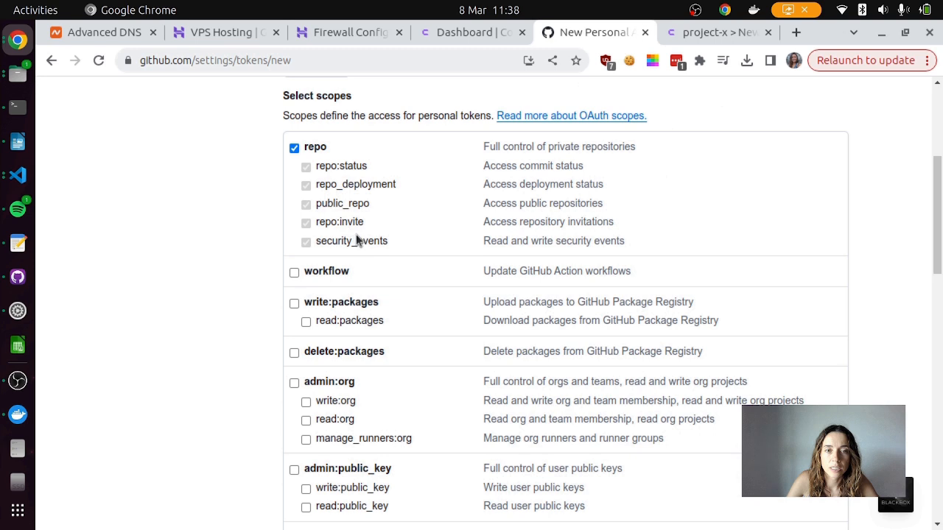
left_click(294, 303)
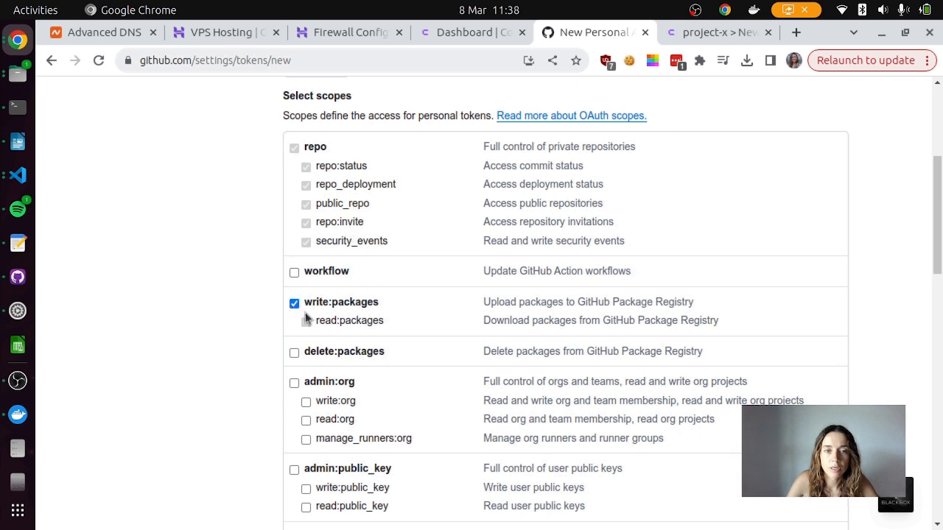
left_click(294, 272)
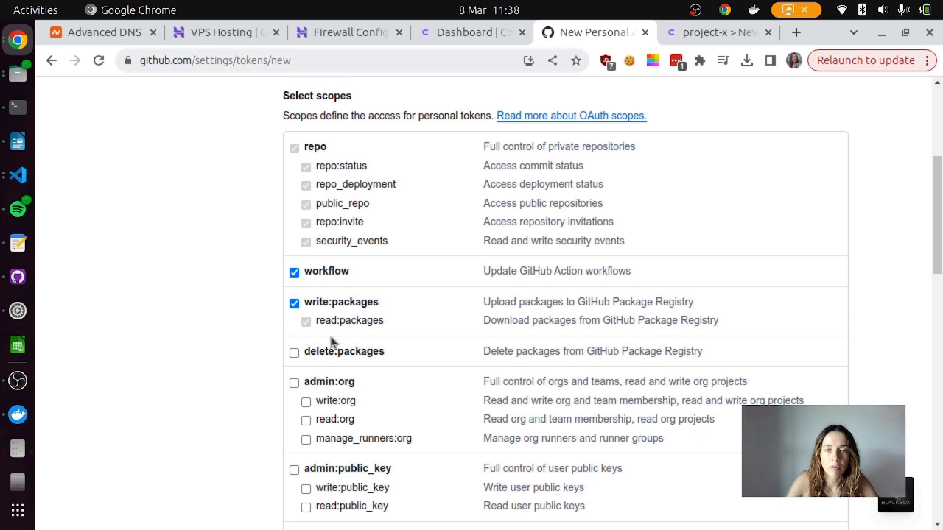
left_click(294, 353)
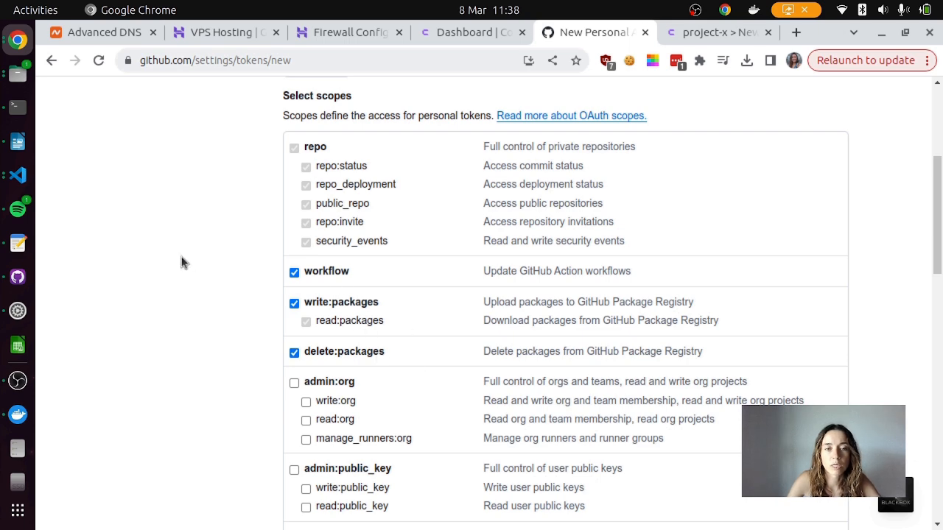
Generate the personal access token, copy its value and switch to Text Editor
scroll(288, 285, "down", 2)
scroll(313, 236, "down", 20)
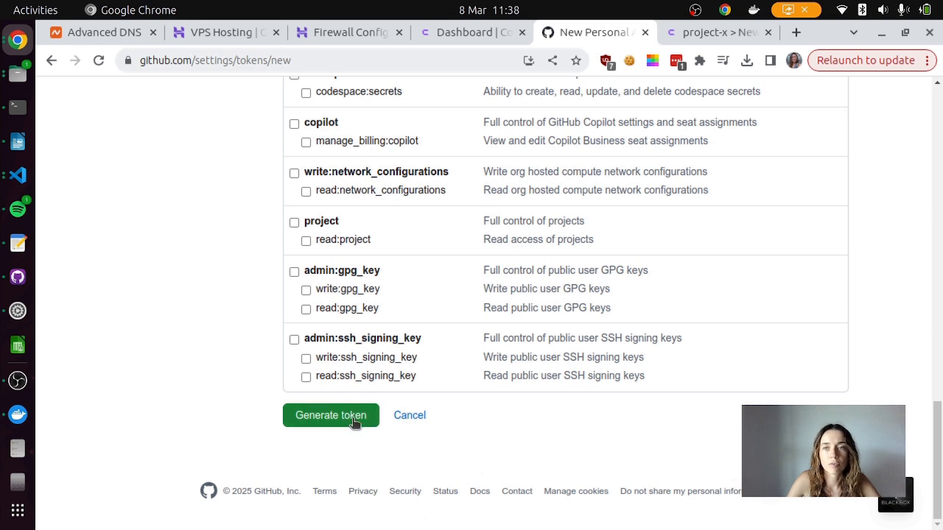
left_click(354, 422)
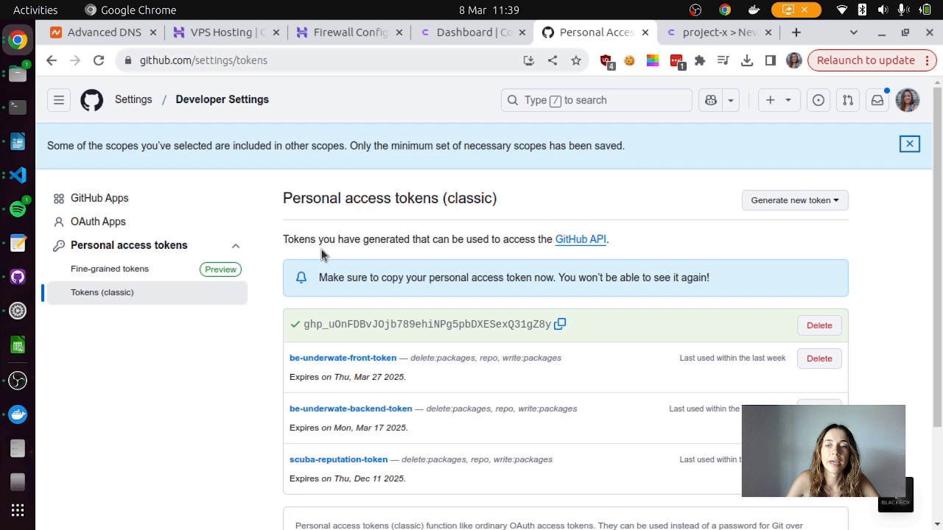
left_click(561, 325)
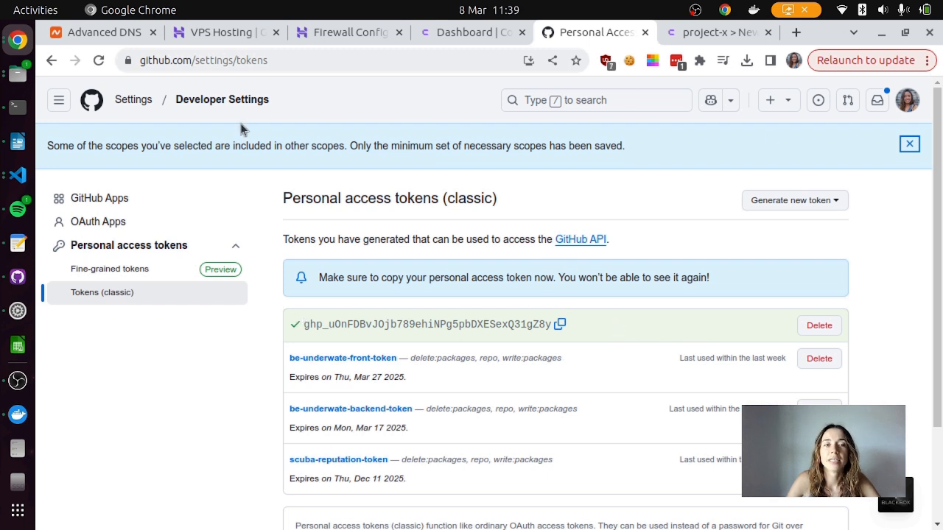
left_click(562, 325)
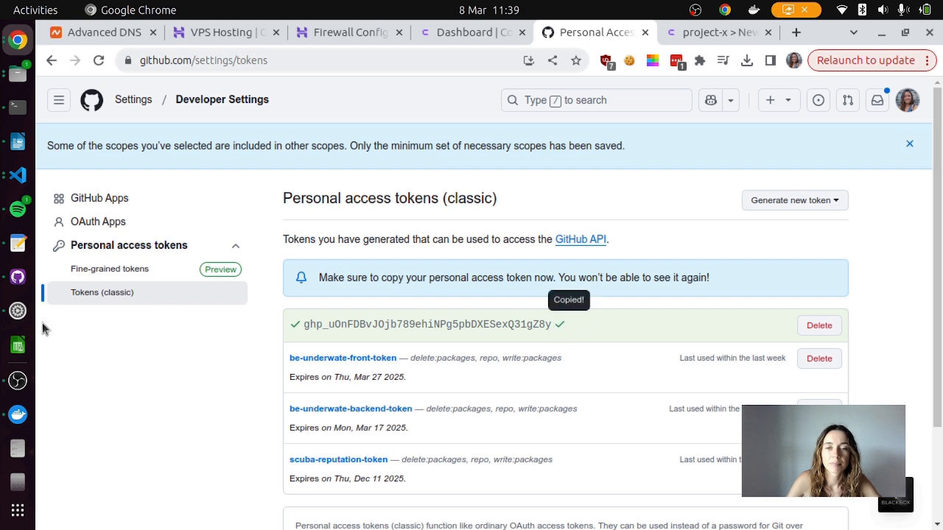
left_click(18, 243)
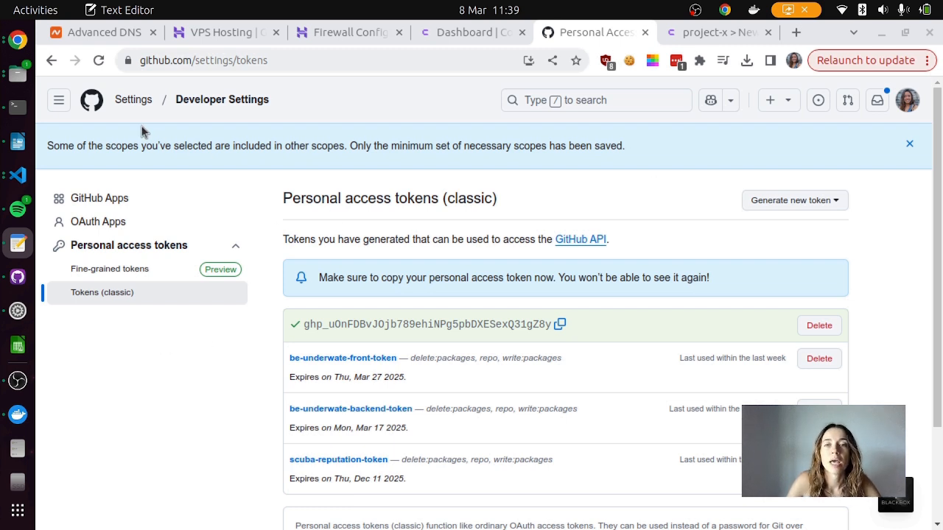
Open the project-x repository from the GitHub account's repositories
left_click(907, 105)
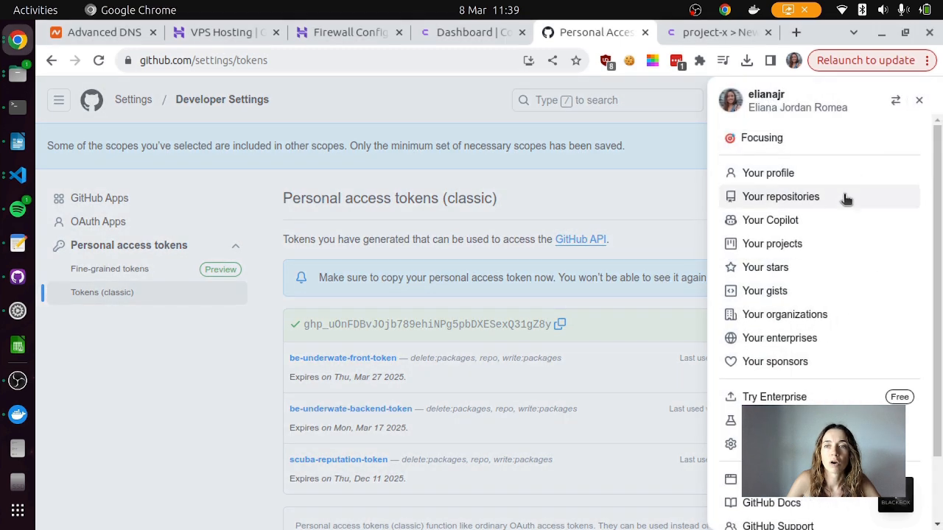
left_click(789, 206)
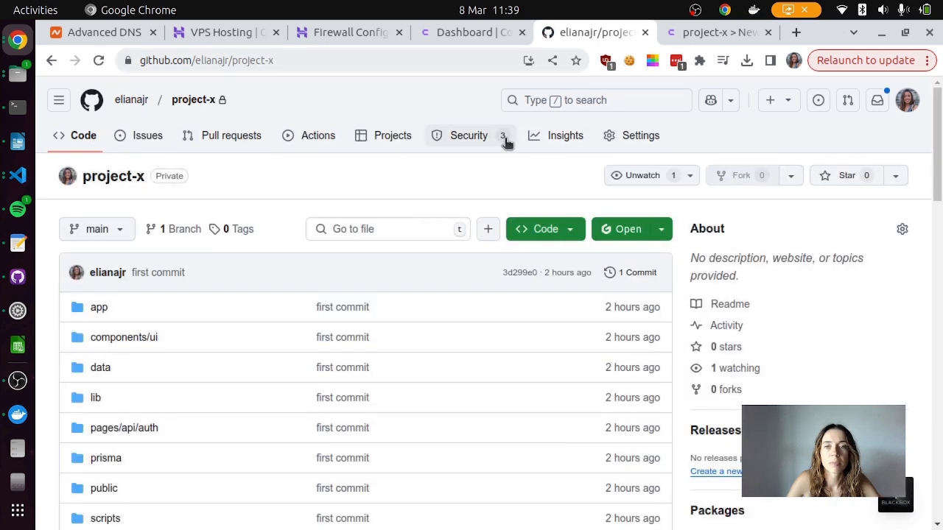
Look through the suggested GitHub Actions workflows and the general settings of the project-x repository
left_click(306, 143)
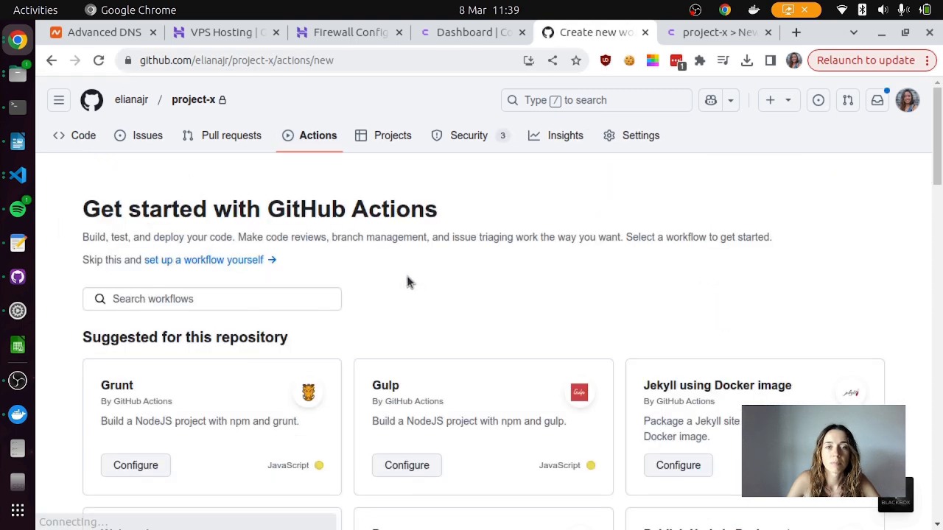
scroll(412, 186, "down", 5)
scroll(411, 183, "down", 15)
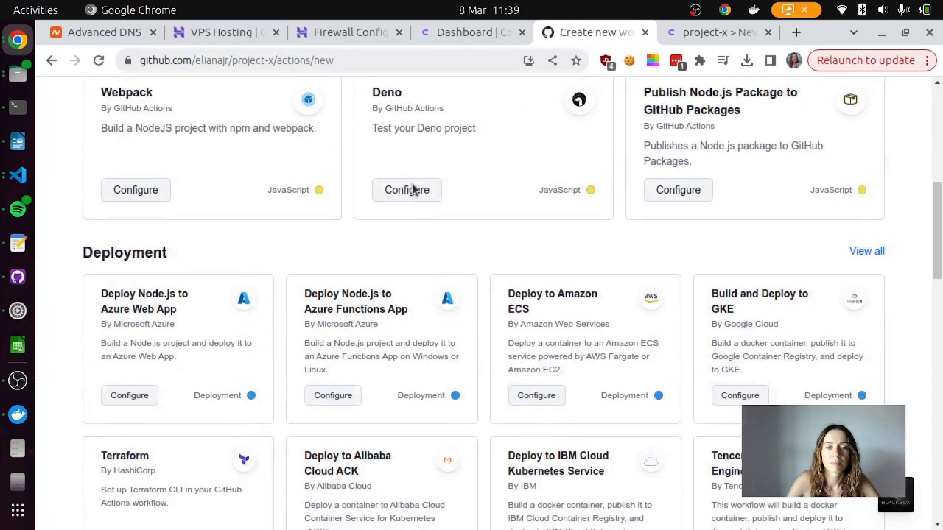
scroll(412, 184, "up", 5)
scroll(411, 184, "up", 15)
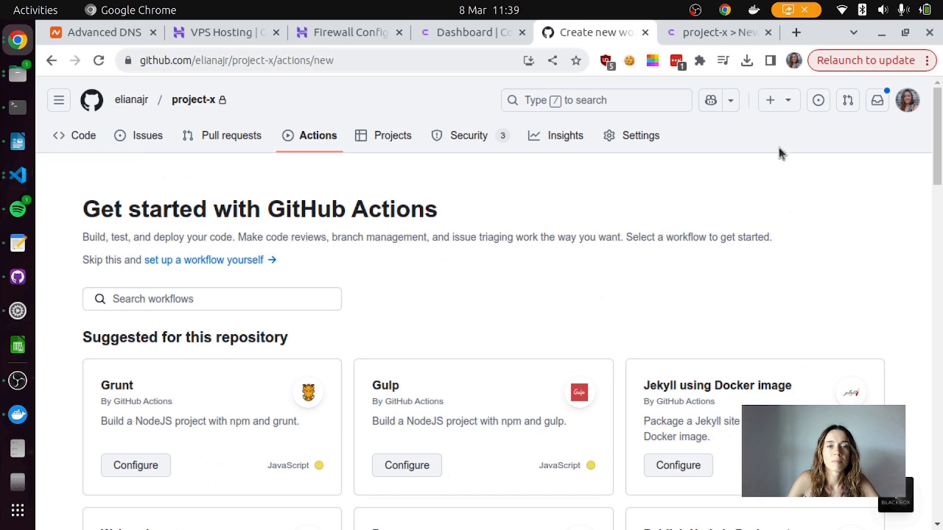
left_click(630, 140)
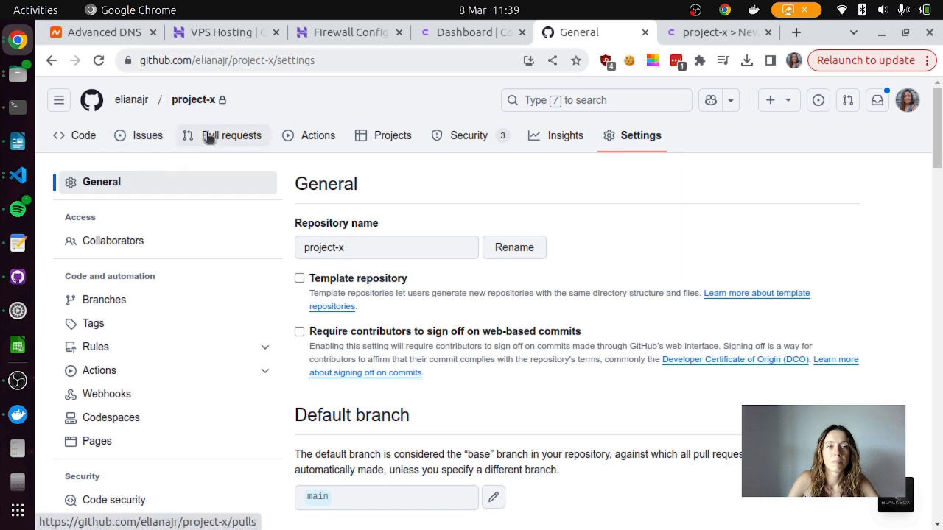
left_click(198, 103)
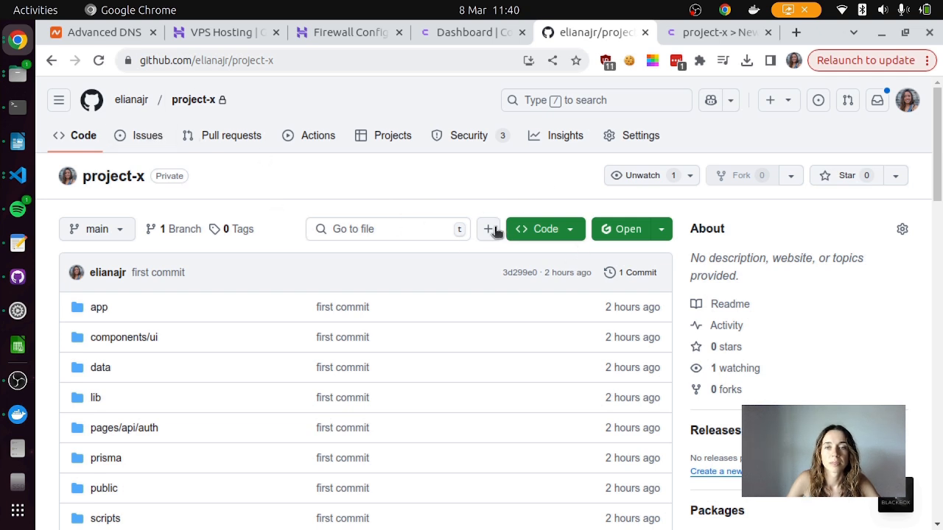
Open the general Actions settings of the project-x repository and find the workflow permissions
left_click(654, 140)
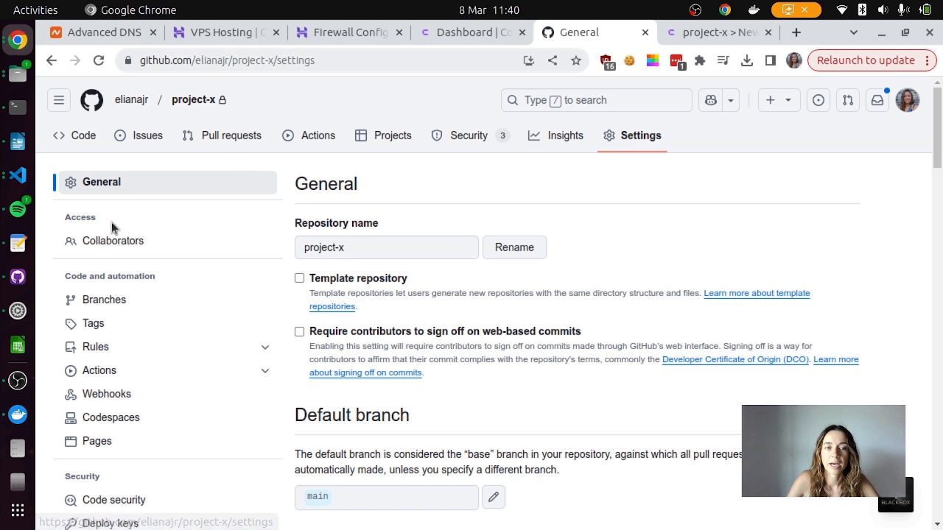
left_click(133, 370)
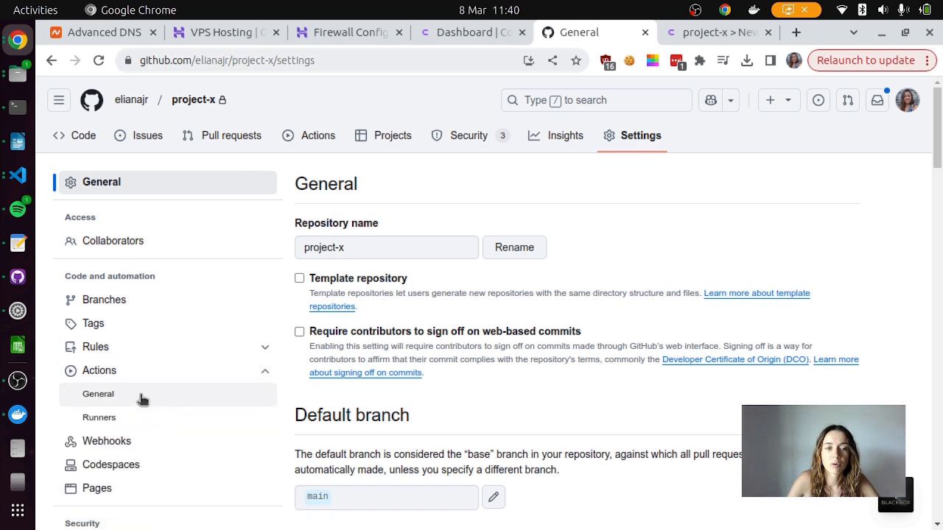
left_click(111, 396)
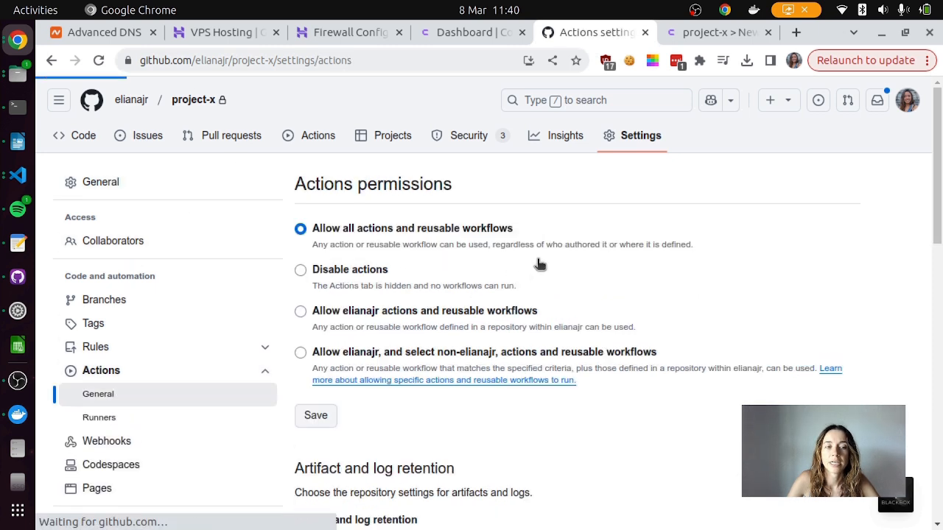
scroll(472, 247, "down", 6)
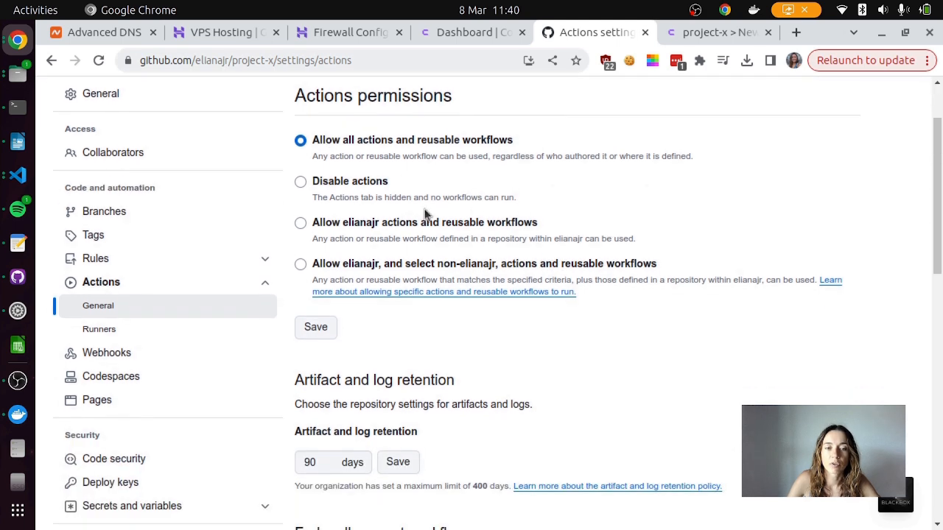
scroll(409, 221, "down", 2)
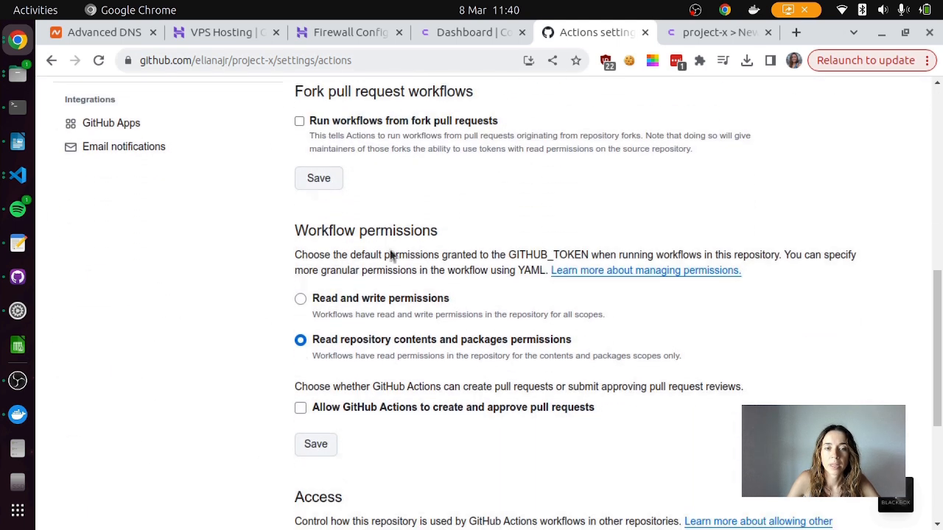
Select Read and write permissions for workflows and save the repository's Actions access settings
left_click(301, 299)
scroll(420, 270, "down", 3)
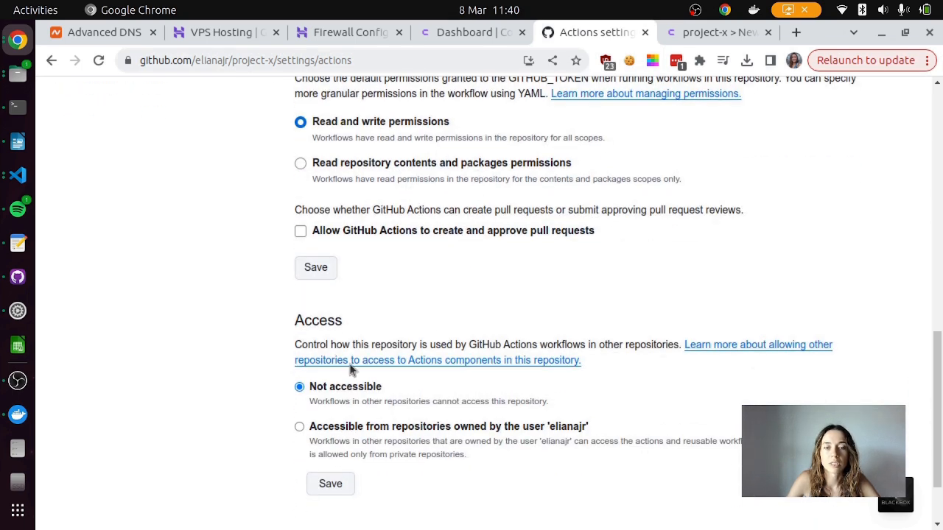
scroll(351, 370, "down", 2)
left_click(345, 395)
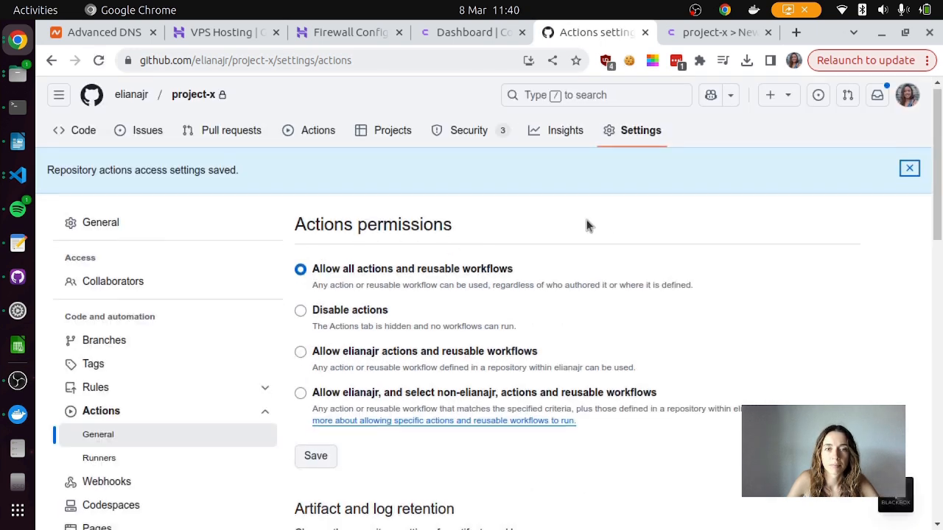
scroll(587, 226, "down", 2)
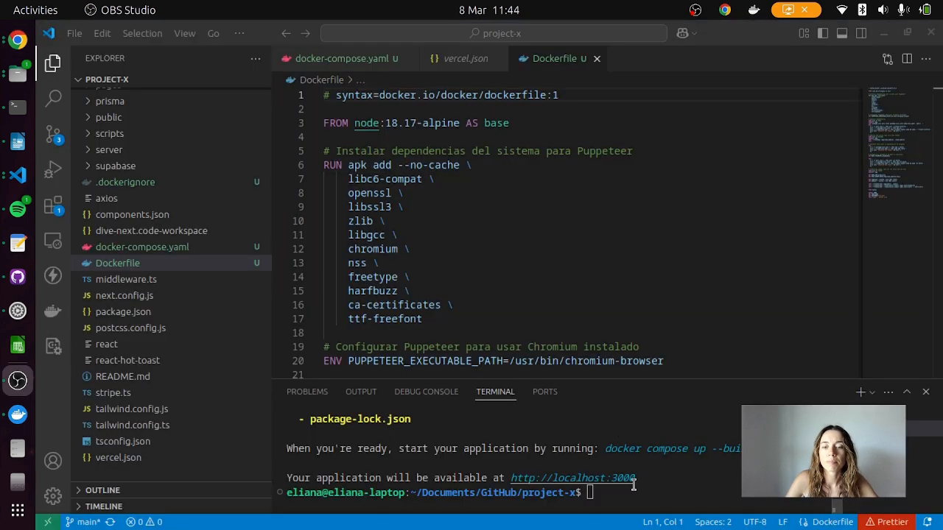
Log Docker in to ghcr.io from the Visual Studio Code terminal, piping the GitHub token into docker login with the GitHub username and --password-stdin
left_click(630, 492)
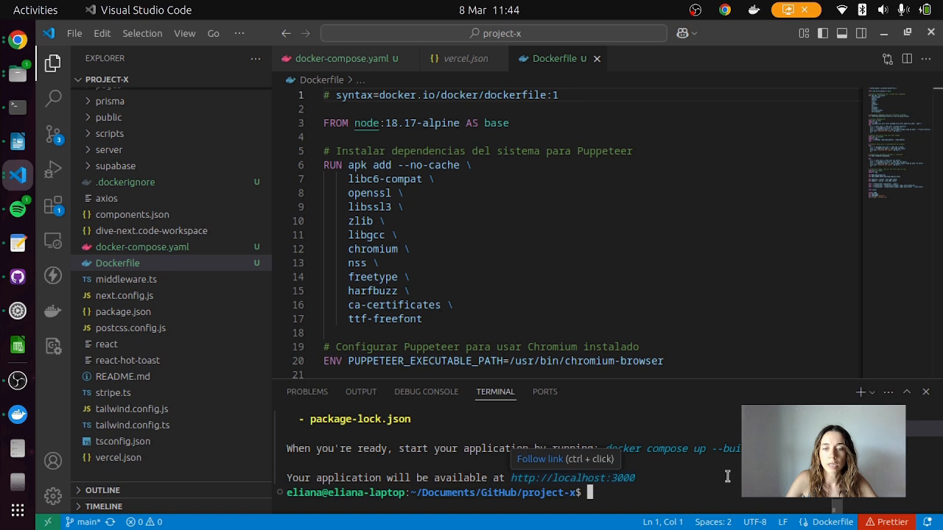
key("ctrl+shift+v")
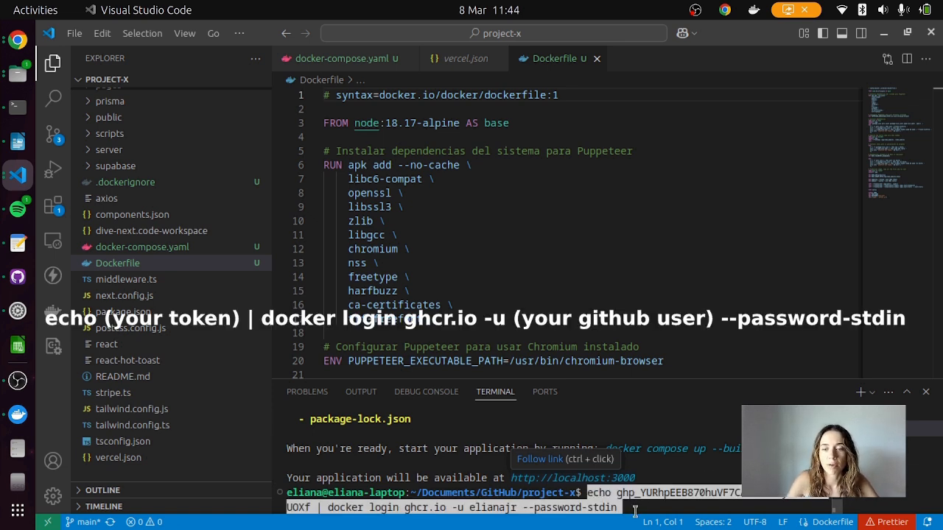
key("Return")
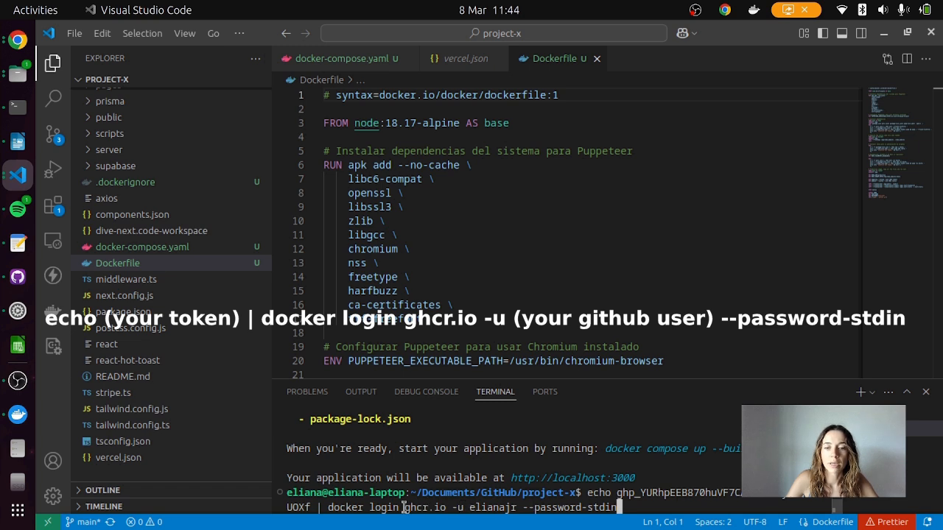
Submit the ghcr.io login and build the Docker image from the current folder, tagged project-x:latest under the GitHub account's ghcr.io namespace
key("Return")
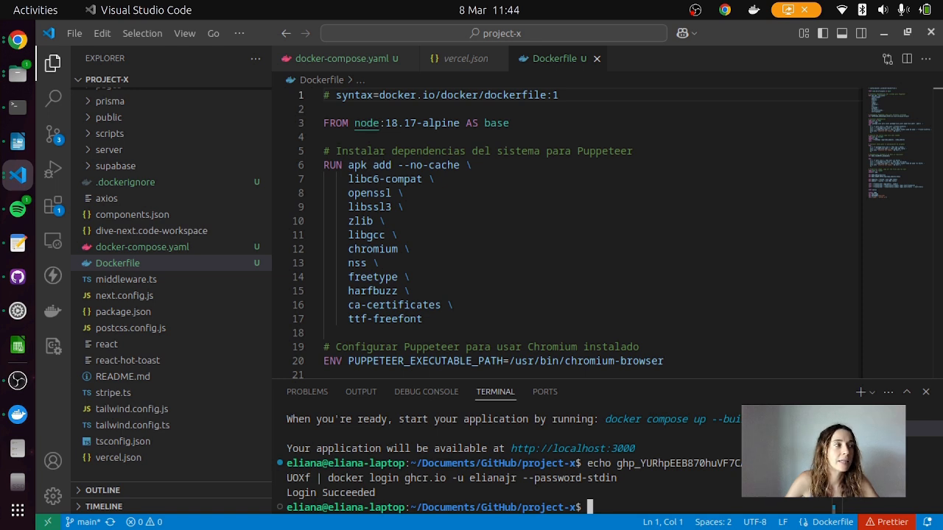
key("alt+Tab")
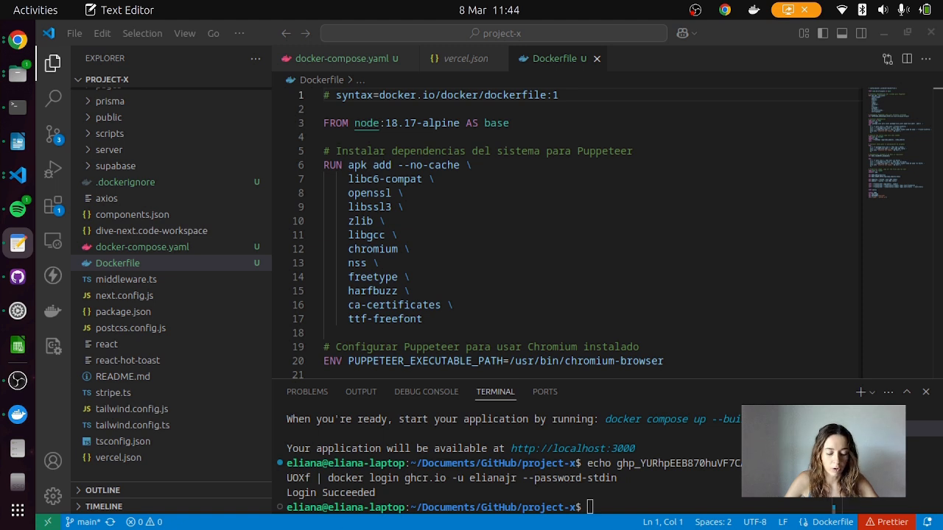
left_click(620, 500)
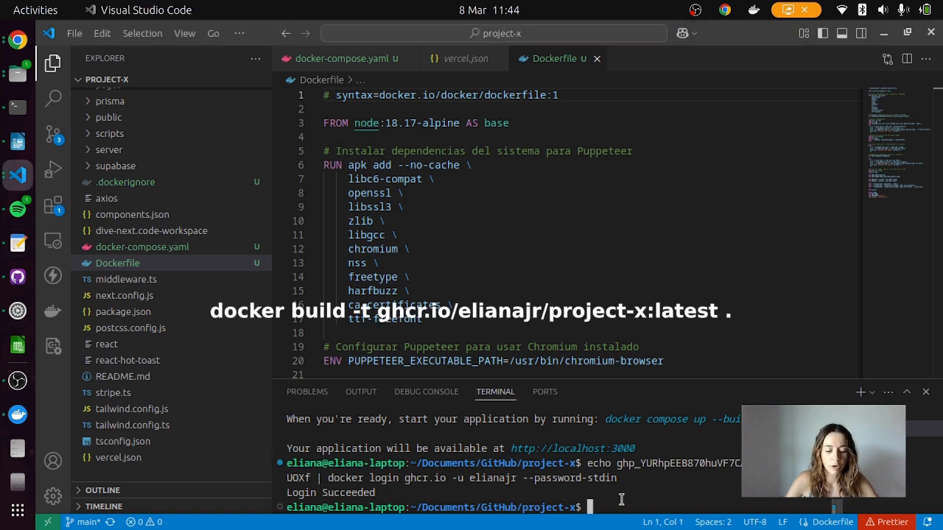
key("ctrl+shift+v")
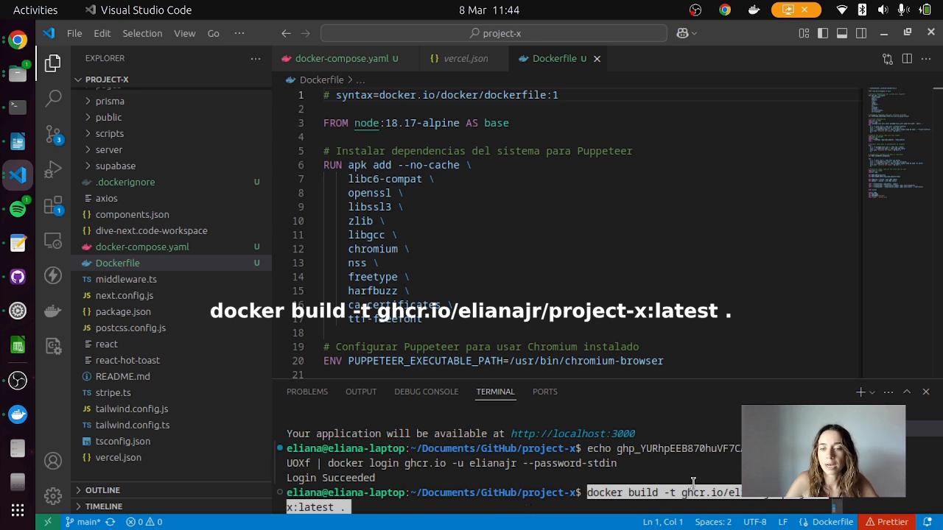
left_click(481, 501)
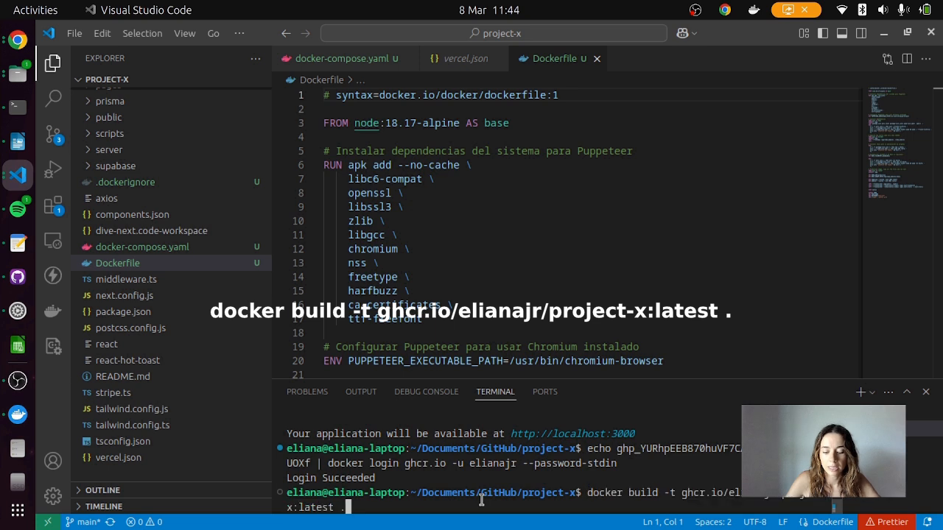
left_click_drag(681, 493, 333, 507)
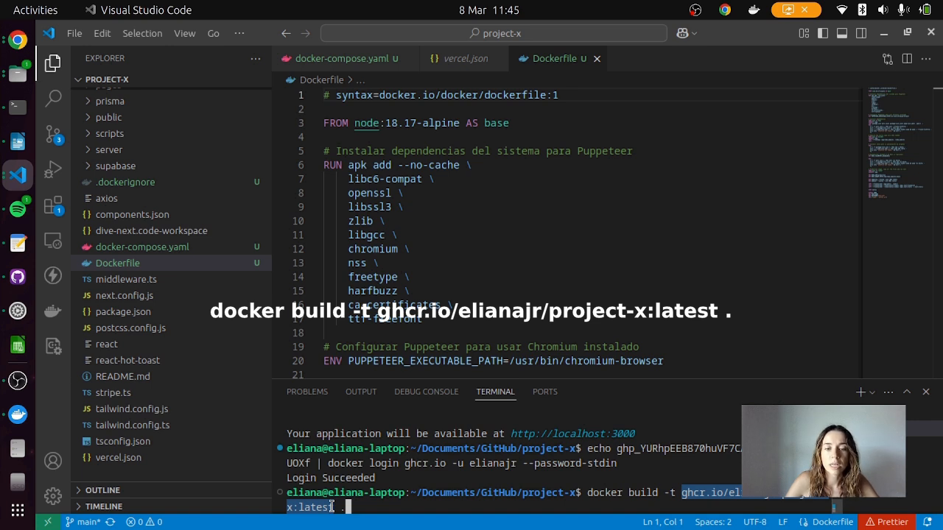
left_click_drag(333, 507, 683, 492)
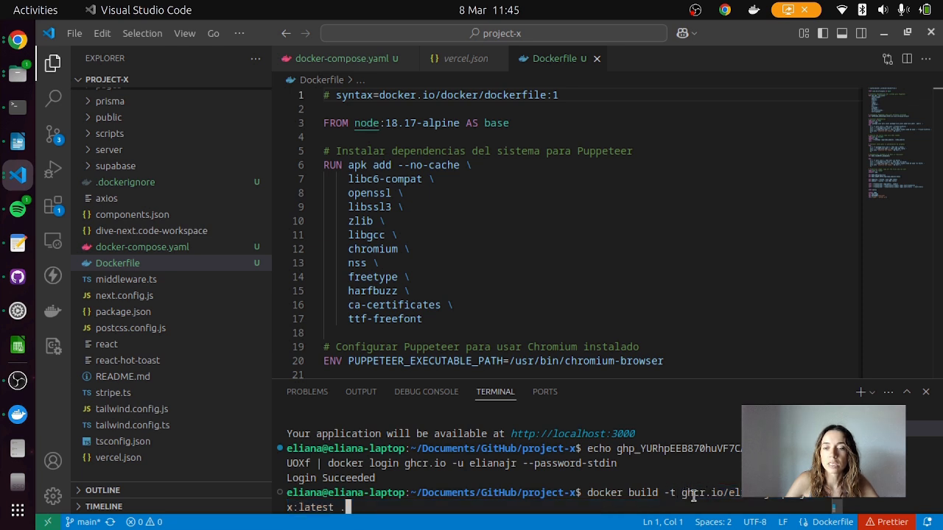
left_click_drag(679, 492, 722, 493)
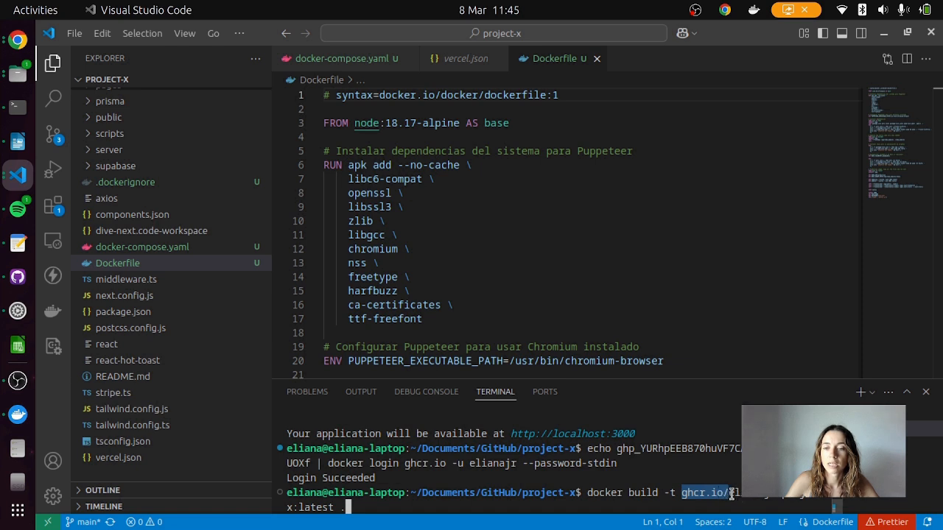
left_click(732, 495)
left_click_drag(727, 493, 780, 497)
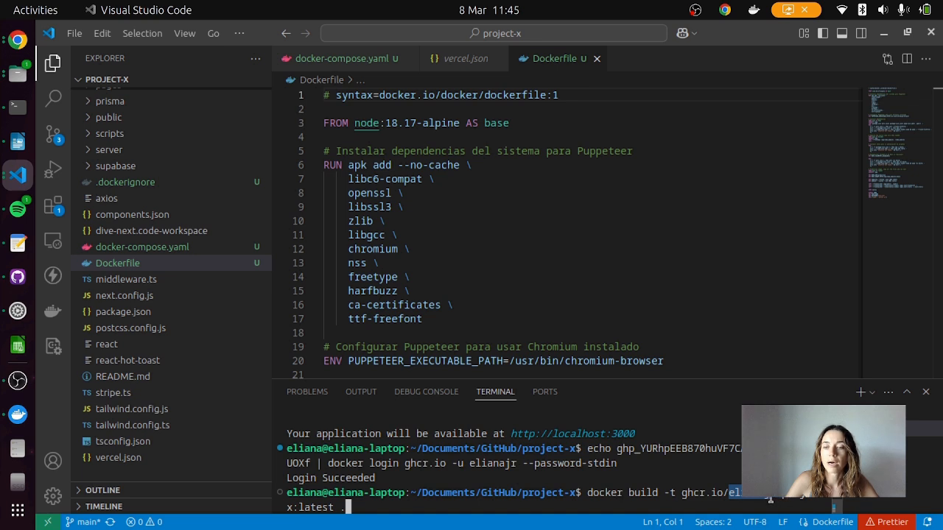
left_click(770, 498)
left_click_drag(779, 498, 299, 507)
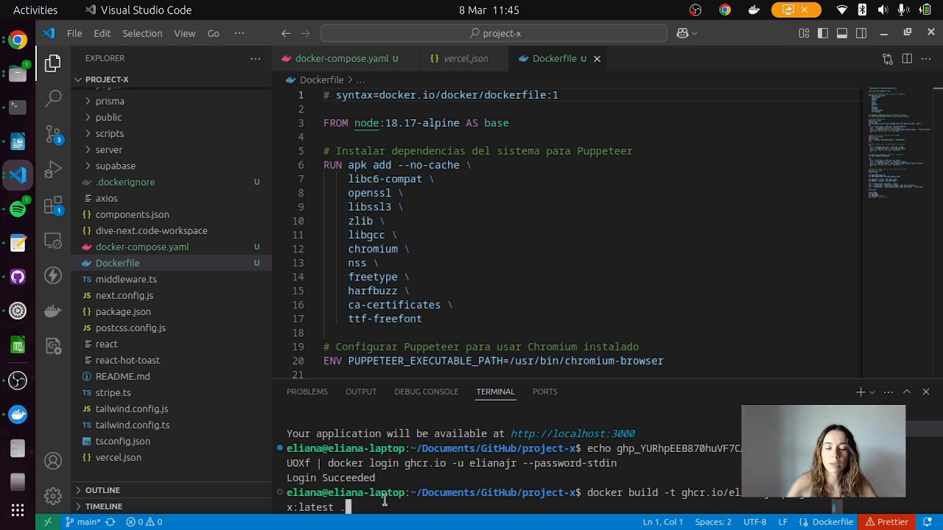
key("Return")
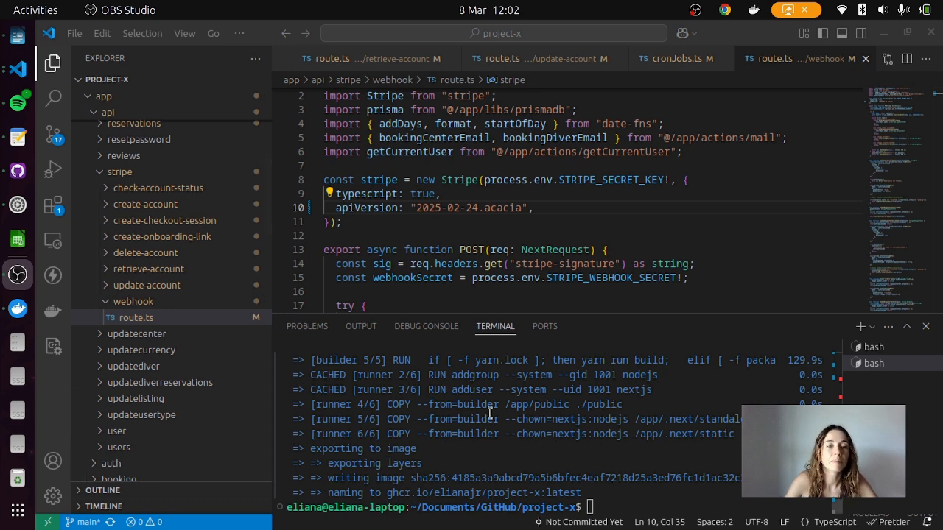
Check Docker Desktop's local images for project-x and locate the tagged image name in the Visual Studio Code terminal's build output
left_click(18, 309)
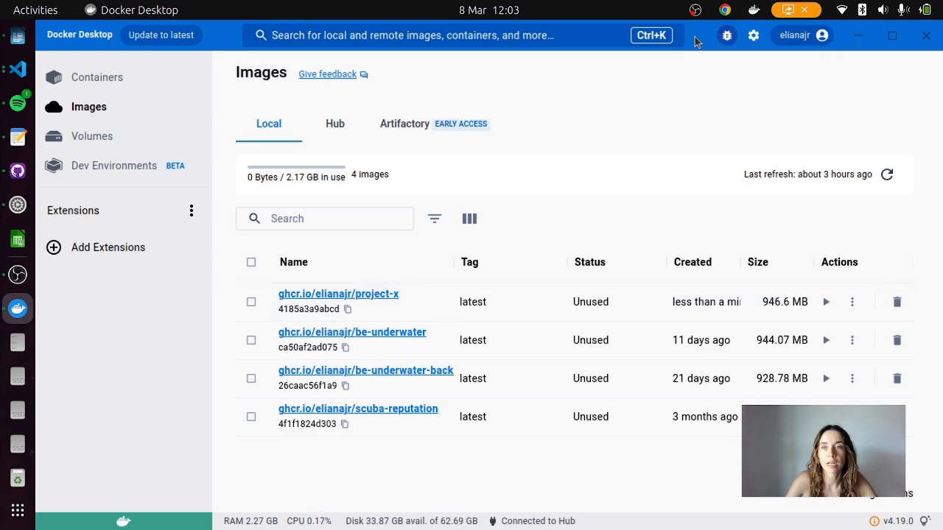
left_click_drag(707, 36, 658, 109)
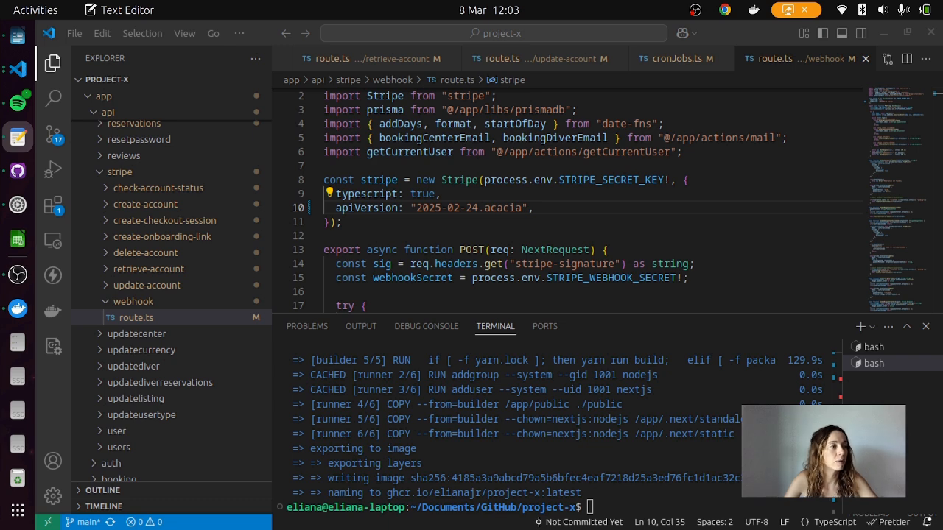
left_click(606, 498)
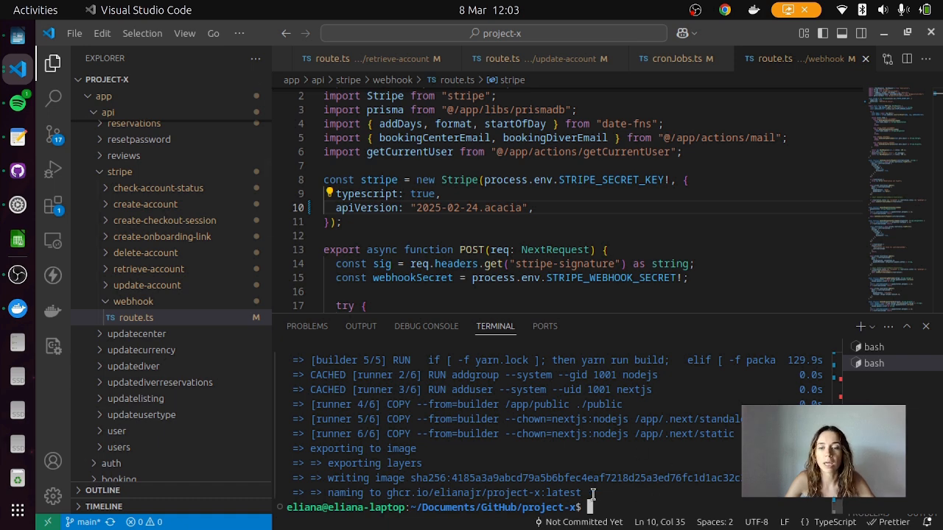
left_click_drag(386, 493, 587, 495)
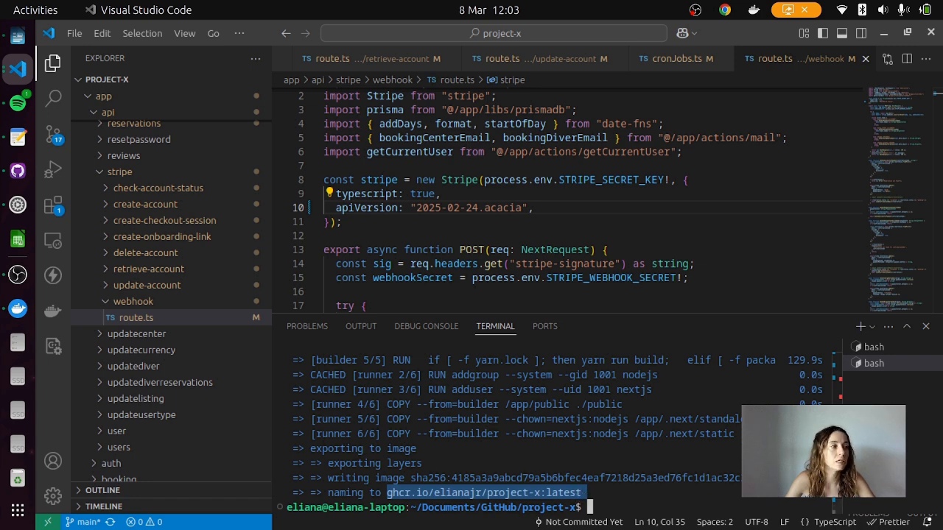
key("alt+Tab")
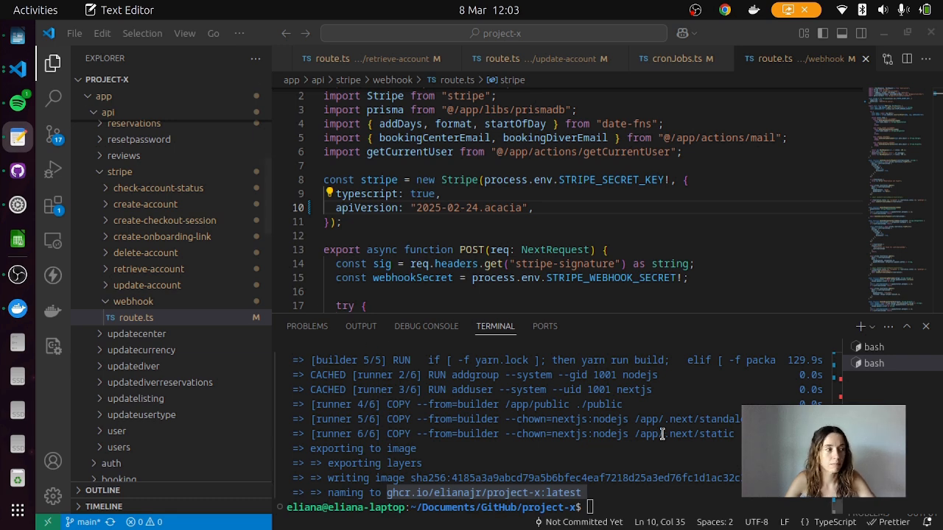
left_click(646, 491)
type("docker tag project-x ghcr.io/elianajr/project-x:latest")
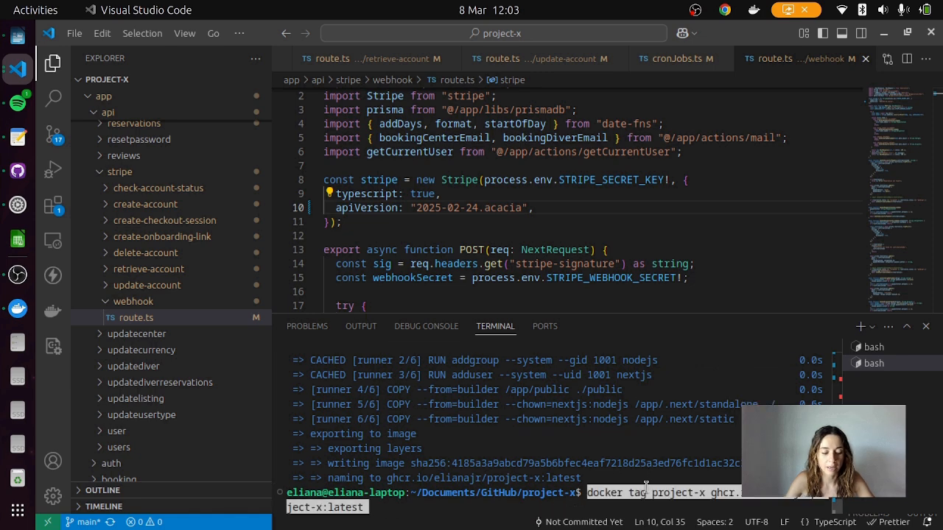
key("Right")
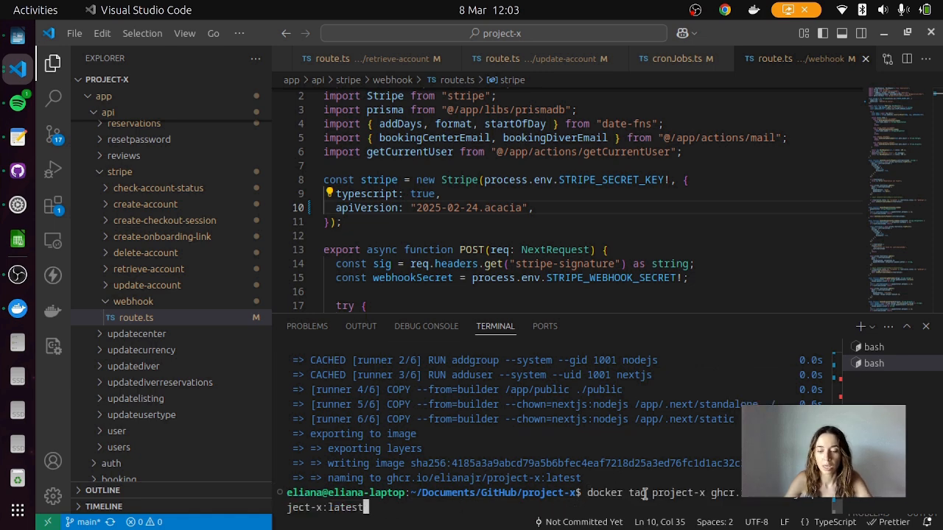
left_click_drag(590, 492, 701, 492)
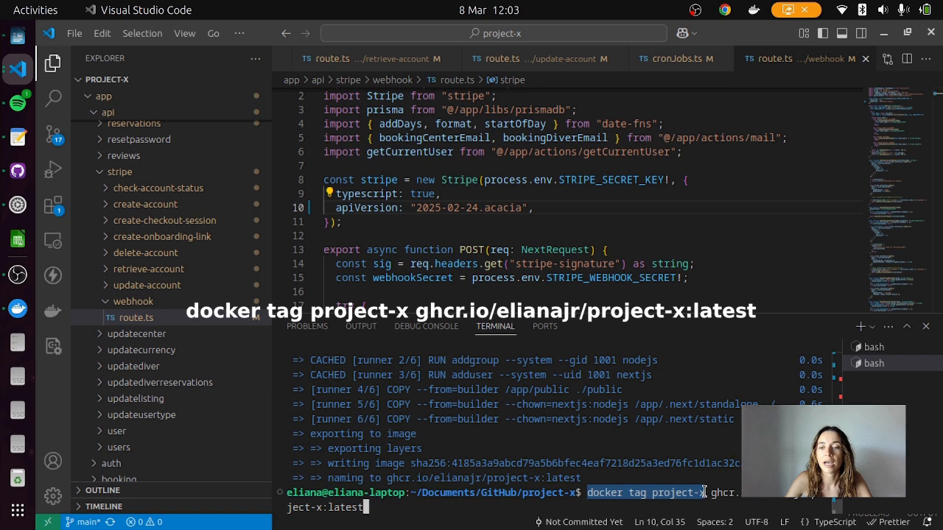
left_click(708, 494)
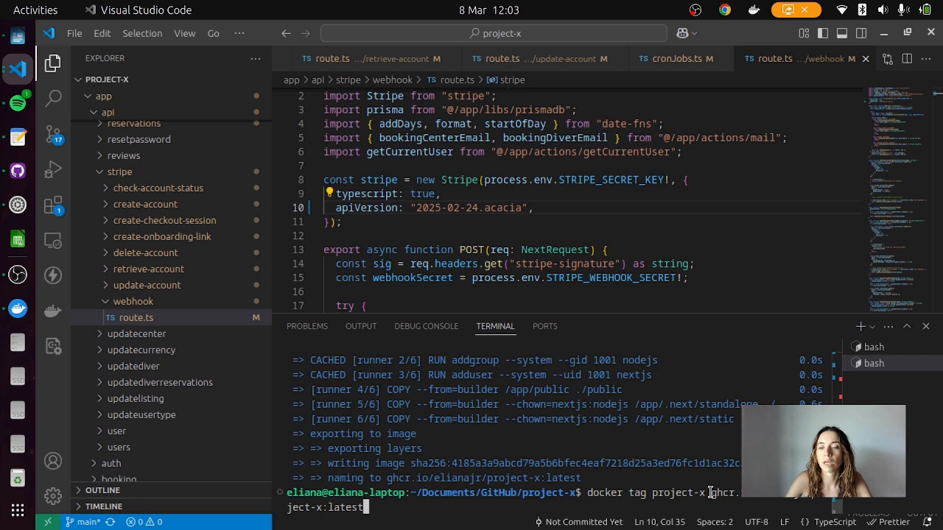
left_click_drag(709, 492, 366, 507)
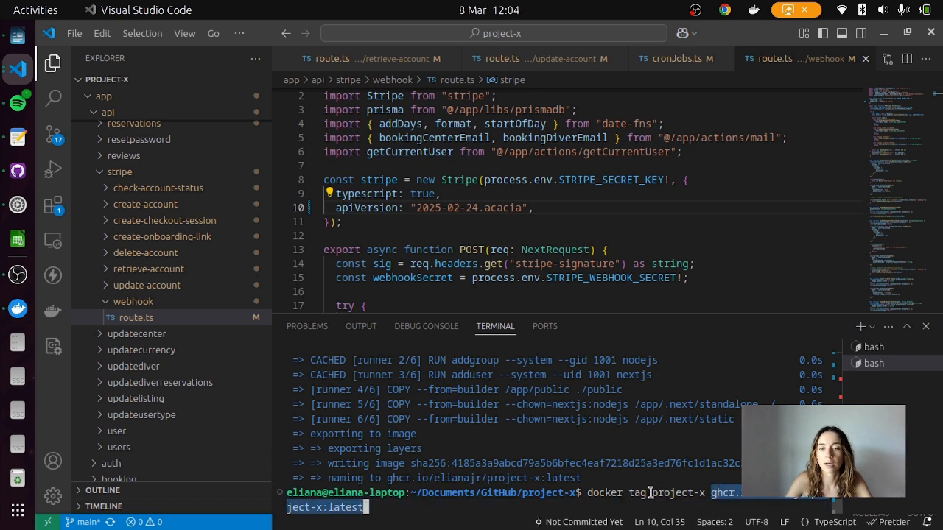
left_click_drag(651, 493, 705, 498)
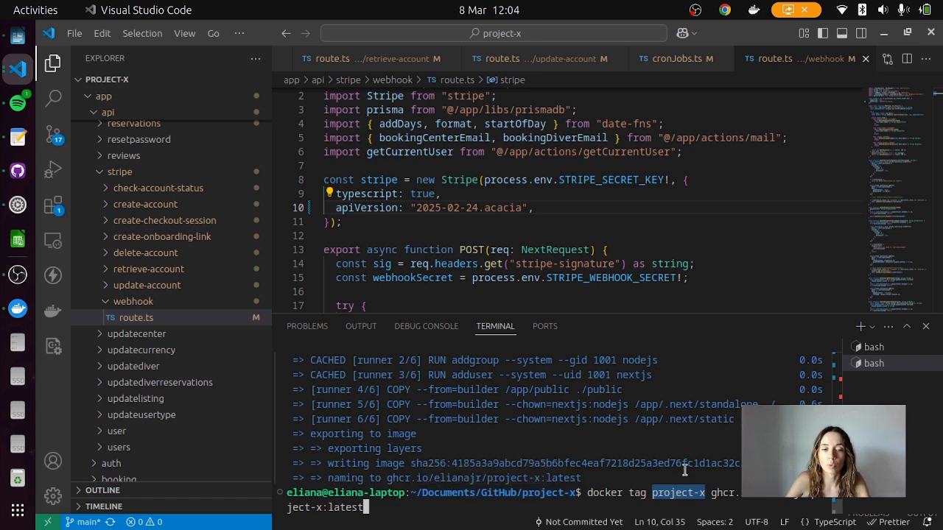
key("BackSpace")
key("BackSpace")
key("BackSpace")
key("BackSpace")
key("BackSpace")
key("BackSpace")
key("BackSpace")
key("BackSpace")
key("BackSpace")
key("BackSpace")
key("BackSpace")
key("BackSpace")
key("BackSpace")
key("BackSpace")
key("BackSpace")
key("BackSpace")
key("BackSpace")
key("BackSpace")
key("BackSpace")
key("BackSpace")
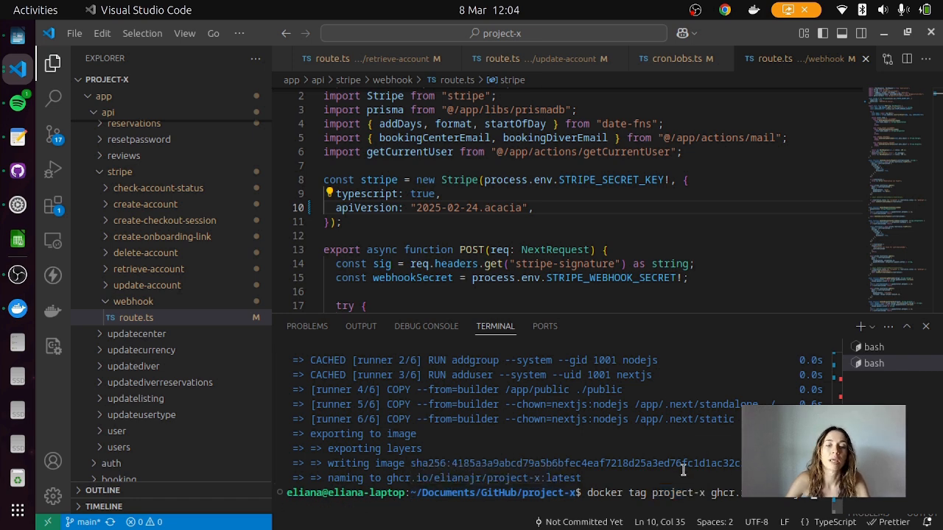
key("BackSpace")
key("BackSpace")
key("BackSpace")
key("BackSpace")
key("BackSpace")
key("BackSpace")
key("BackSpace")
key("BackSpace")
key("BackSpace")
key("BackSpace")
key("BackSpace")
key("BackSpace")
key("BackSpace")
key("BackSpace")
key("BackSpace")
key("BackSpace")
key("BackSpace")
key("BackSpace")
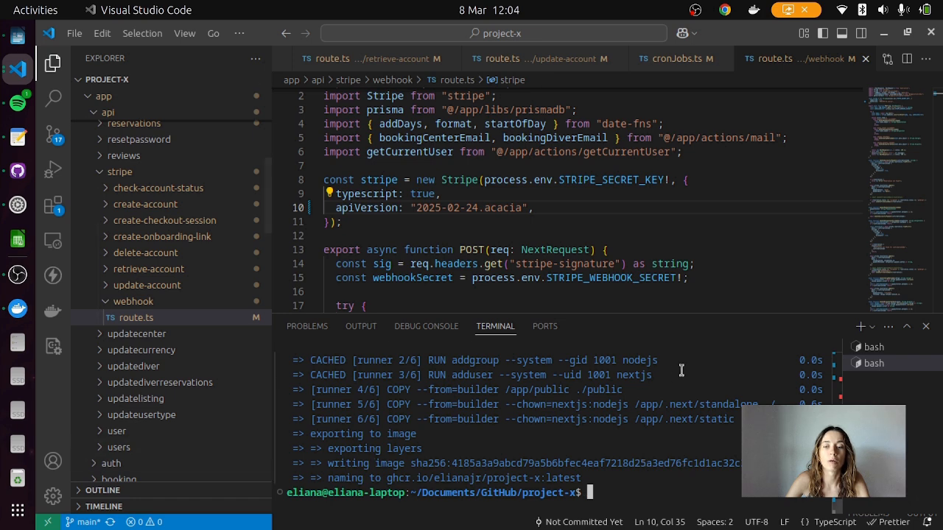
Push the project-x:latest image to the GitHub account's ghcr.io registry from the project terminal
key("alt+Tab")
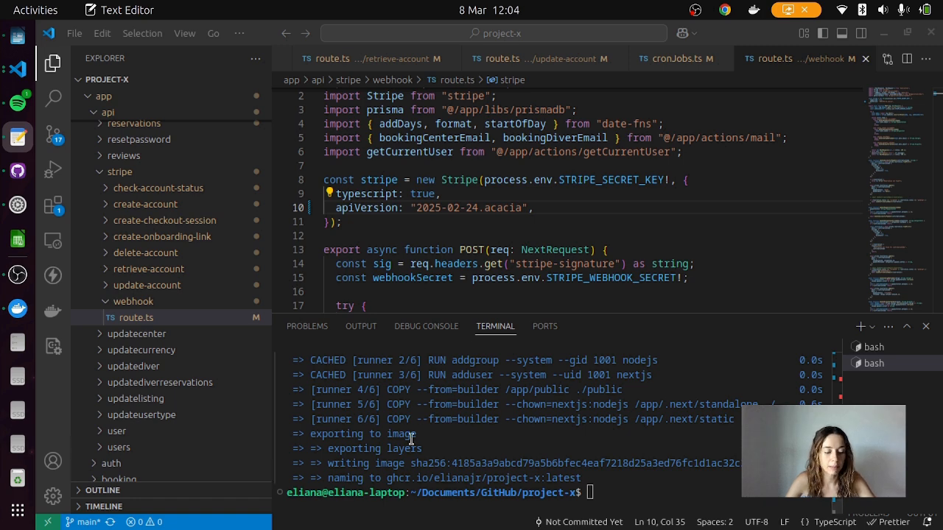
left_click(611, 485)
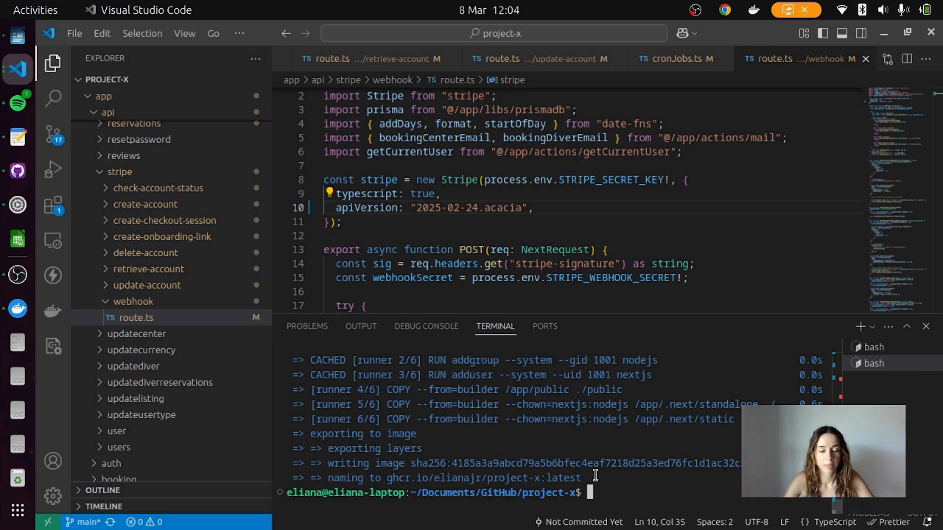
key("ctrl+c")
key("ctrl+shift+v")
type("t")
key("Return")
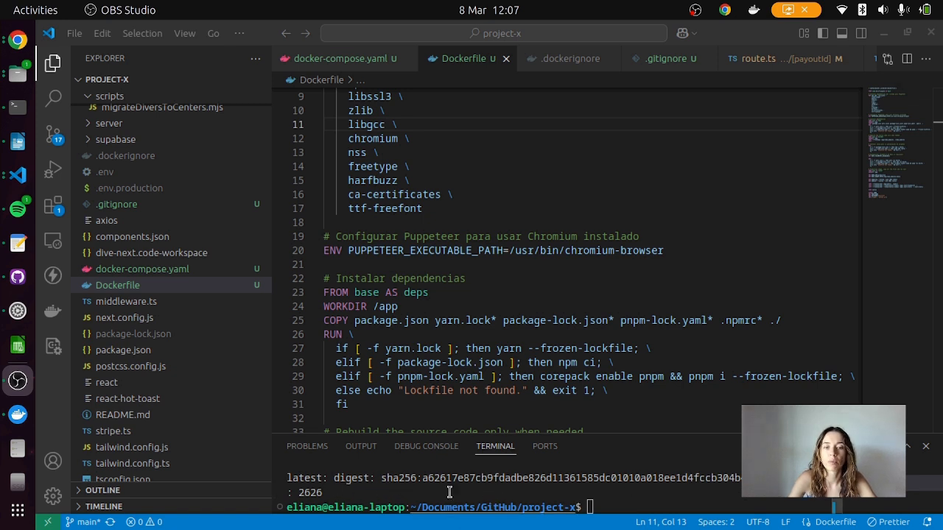
Switch to GitHub in Chrome and view the project-x package among the account's published packages
left_click(887, 37)
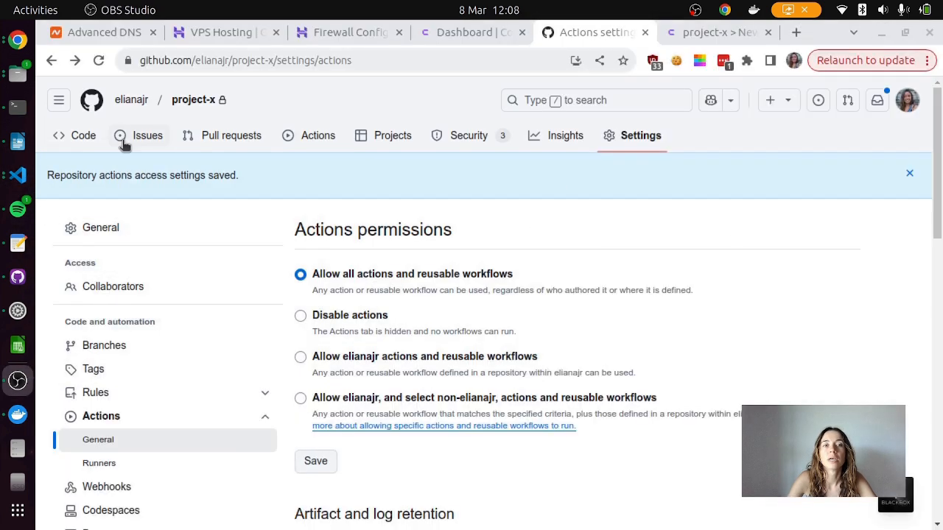
left_click(127, 101)
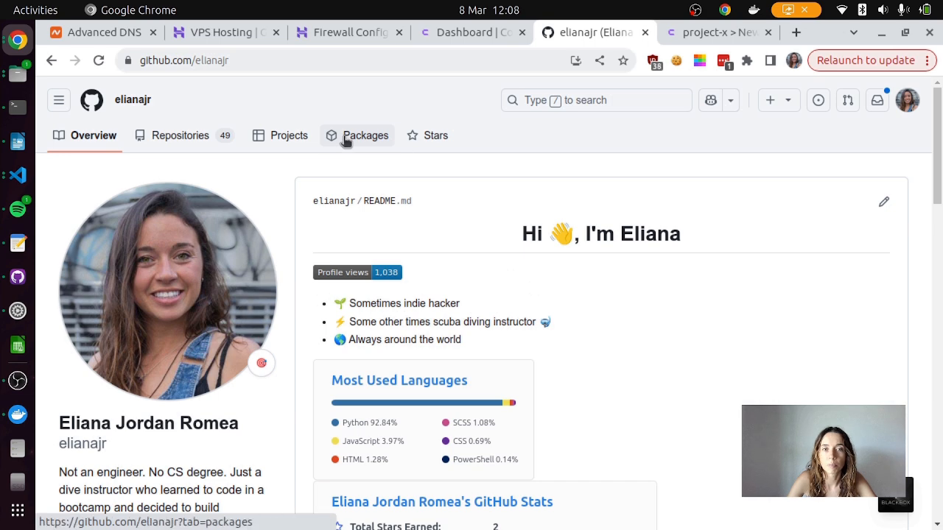
left_click(346, 139)
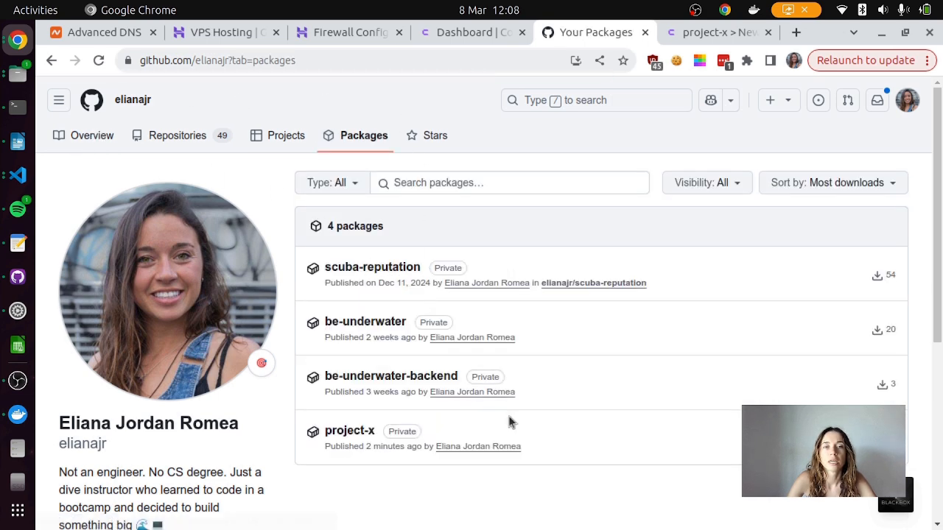
left_click(367, 436)
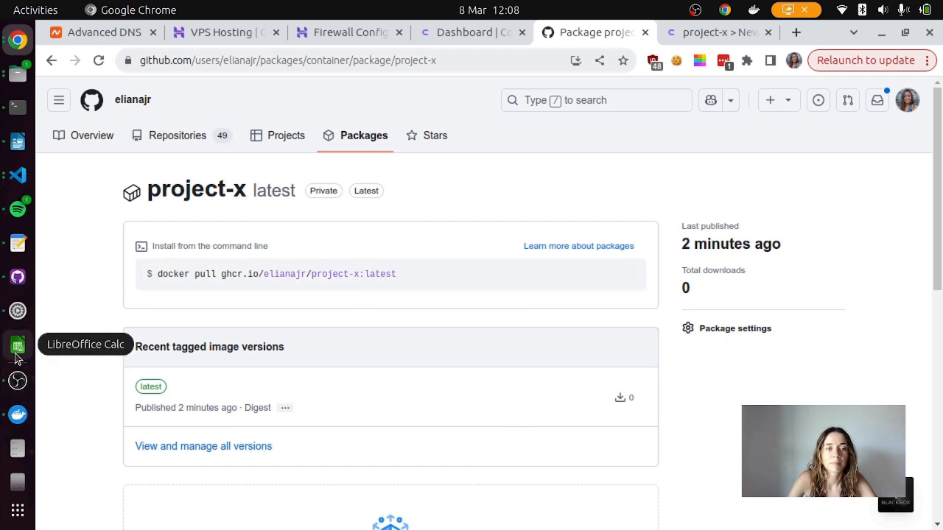
left_click(18, 380)
left_click(785, 196)
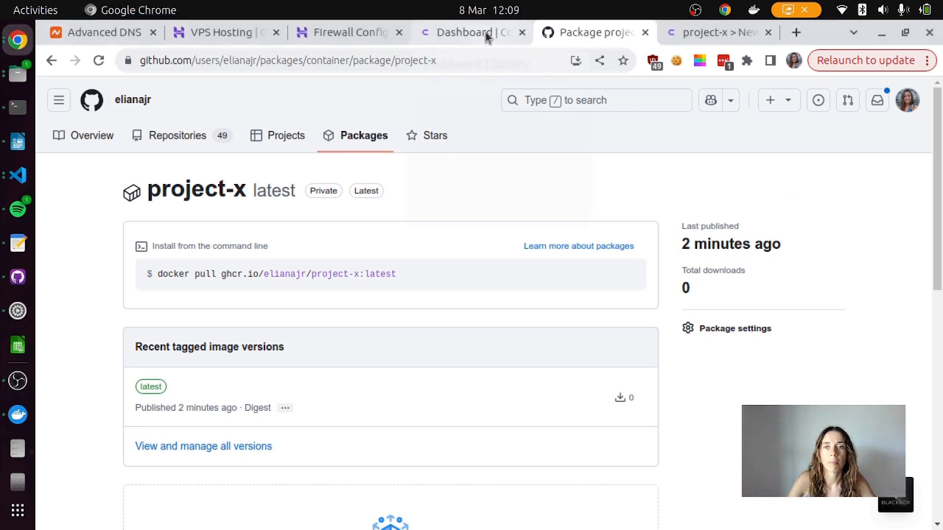
In Coolify, create the application from the project-x:latest Docker image in the GitHub account's ghcr.io registry and save it
left_click(724, 31)
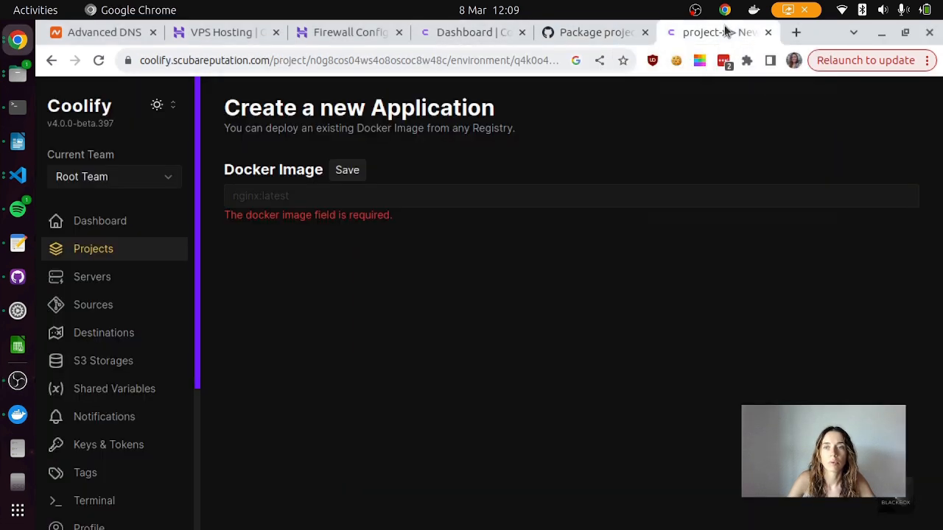
left_click(495, 186)
key("ctrl+v")
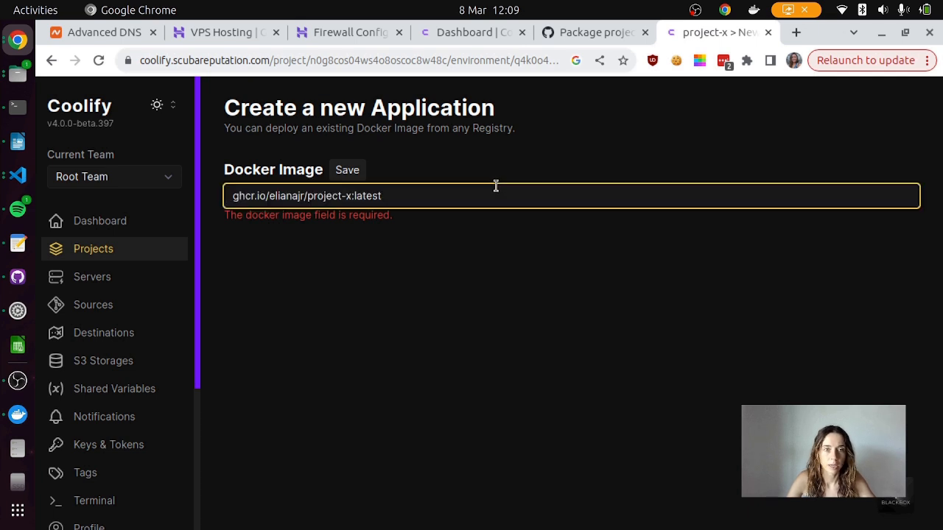
left_click(351, 170)
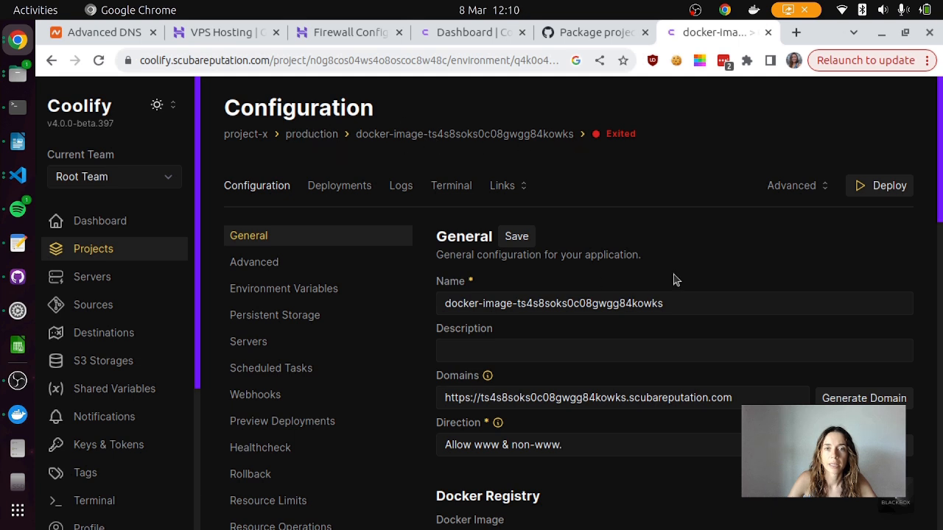
Rename the application to docker-image-project-x and save the general configuration
left_click_drag(513, 303, 732, 301)
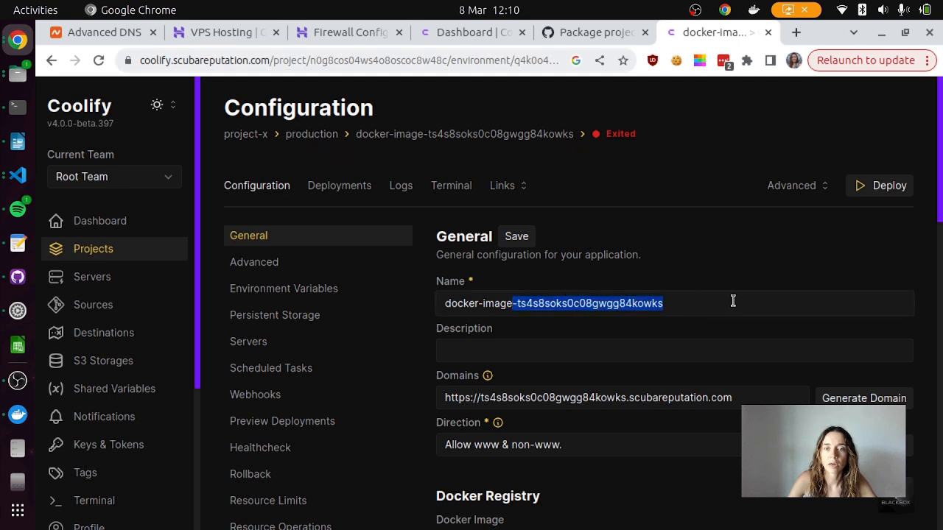
key("BackSpace")
type("pro")
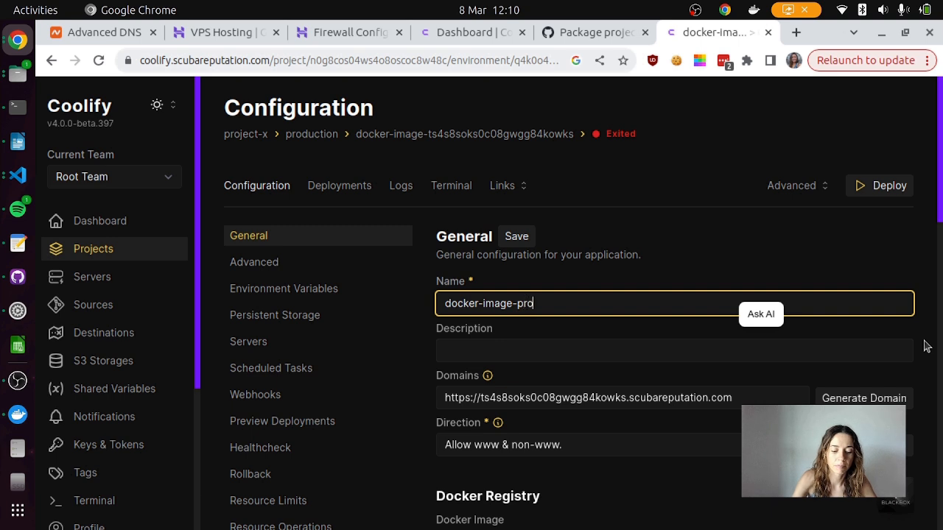
type("ject-x")
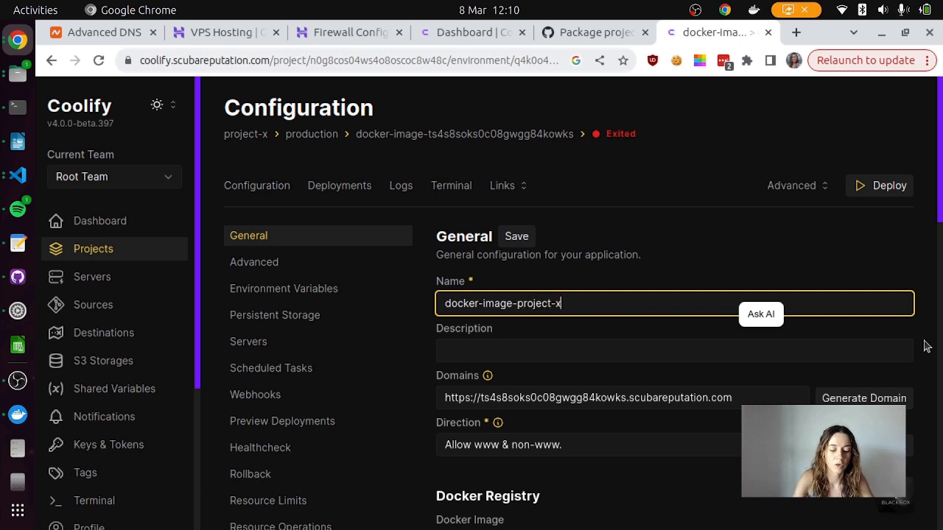
key("Return")
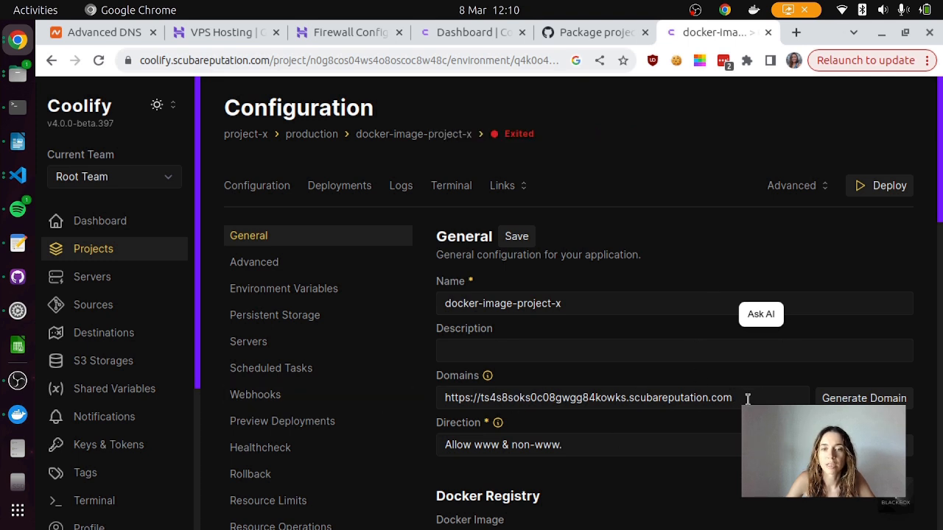
Review the application's domain, Docker registry, network and container label settings, and deploy the application
scroll(522, 282, "down", 2)
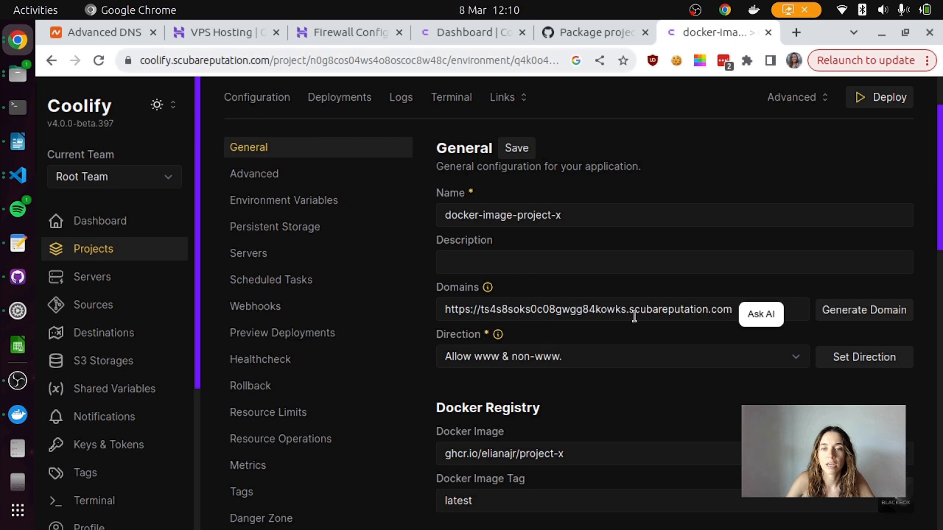
scroll(633, 302, "down", 2)
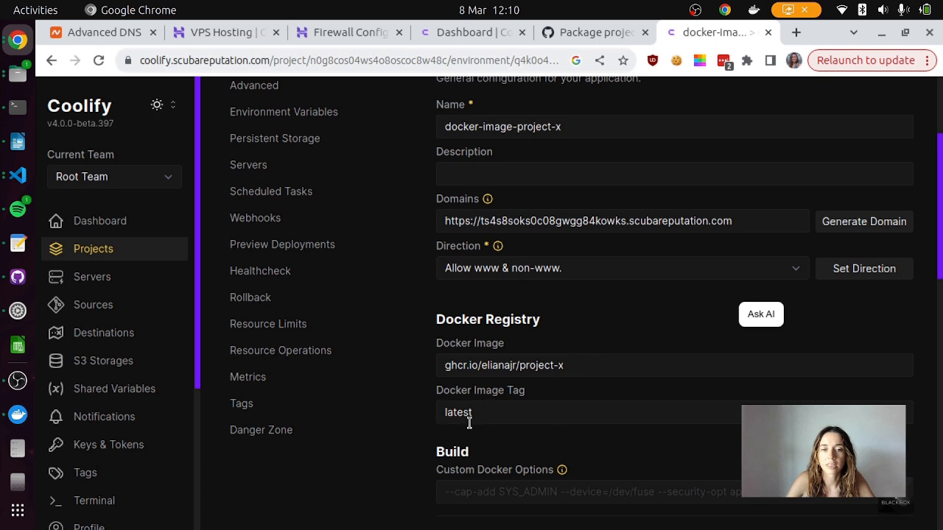
scroll(625, 398, "down", 5)
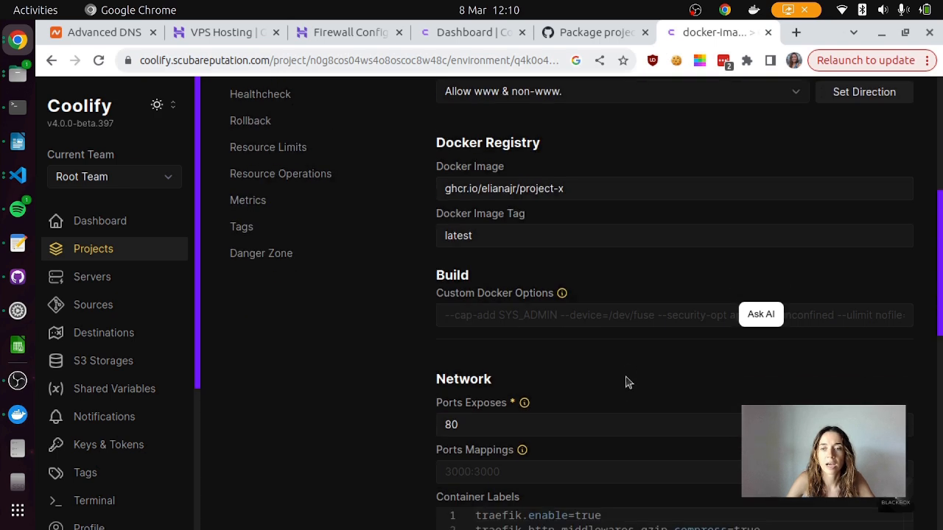
scroll(631, 360, "down", 6)
scroll(526, 321, "up", 4)
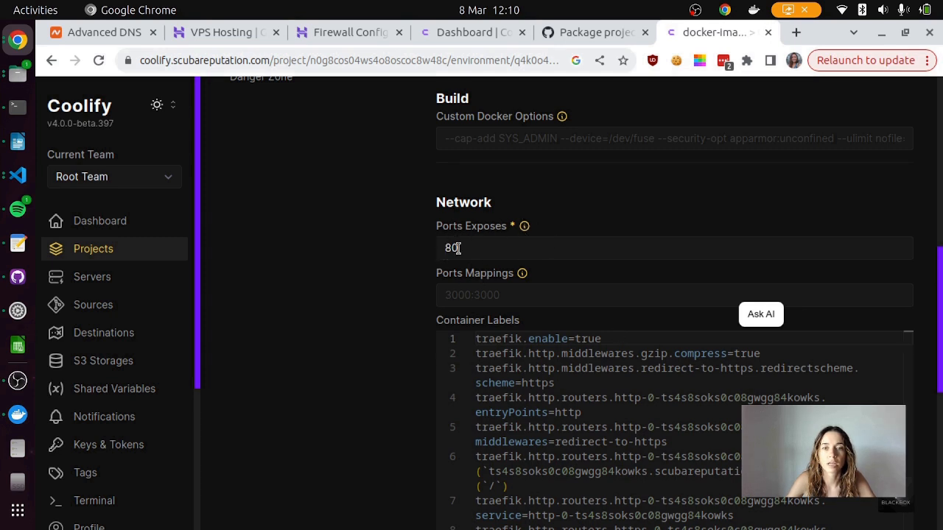
scroll(582, 243, "down", 3)
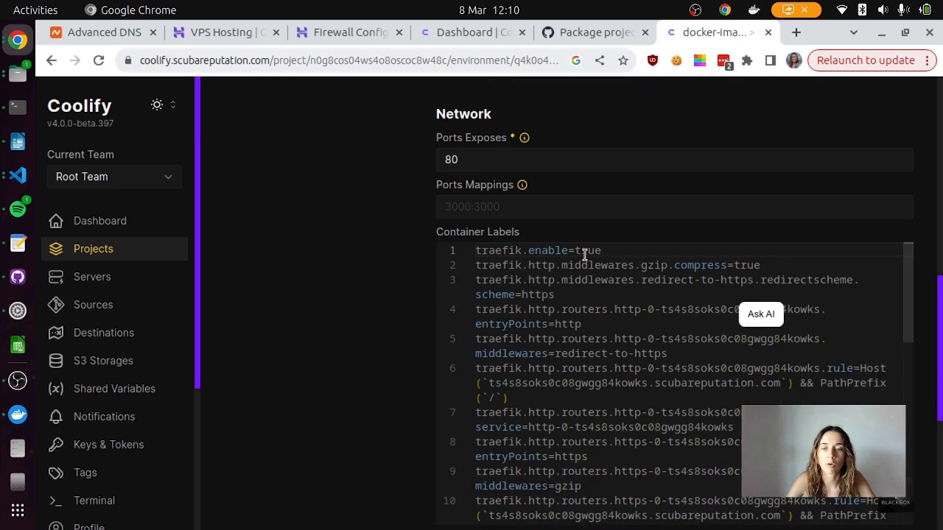
scroll(385, 297, "down", 4)
scroll(400, 297, "up", 10)
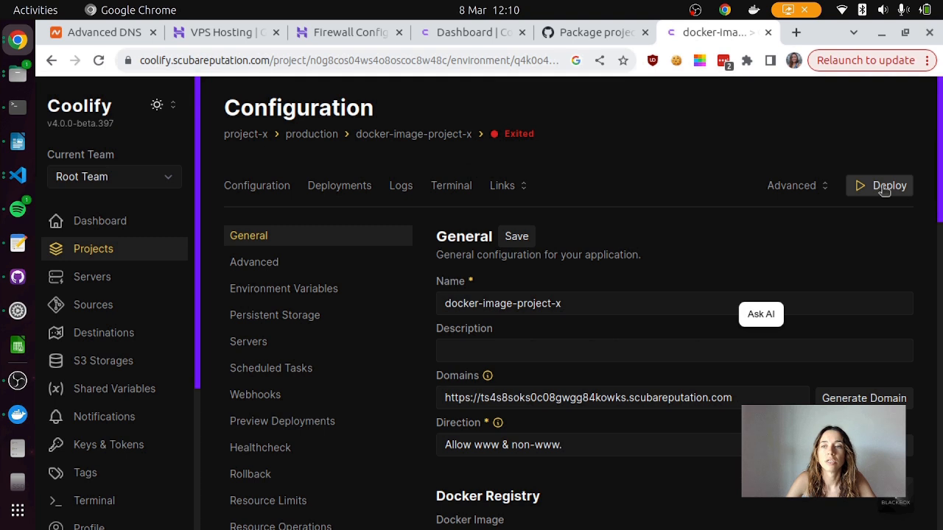
left_click(883, 189)
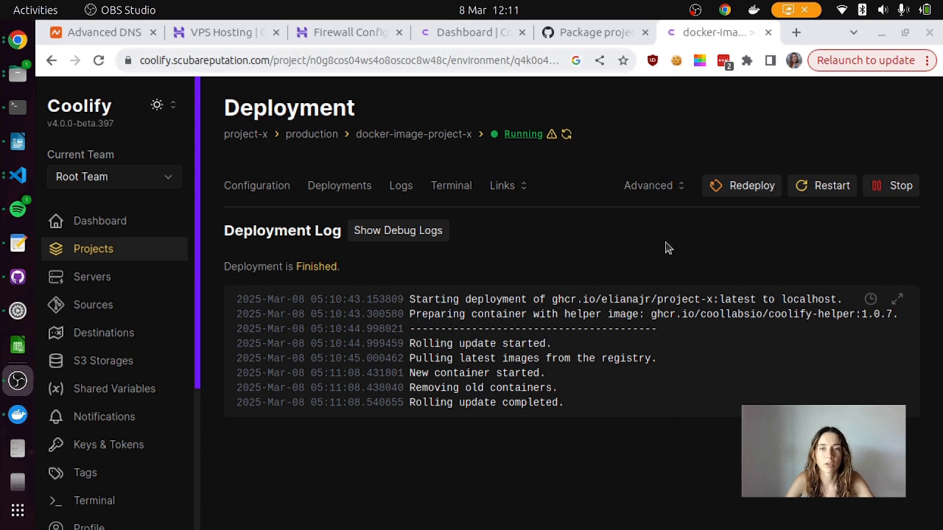
Copy the generated domain from the application's general configuration and open it in a new browser tab
left_click(254, 186)
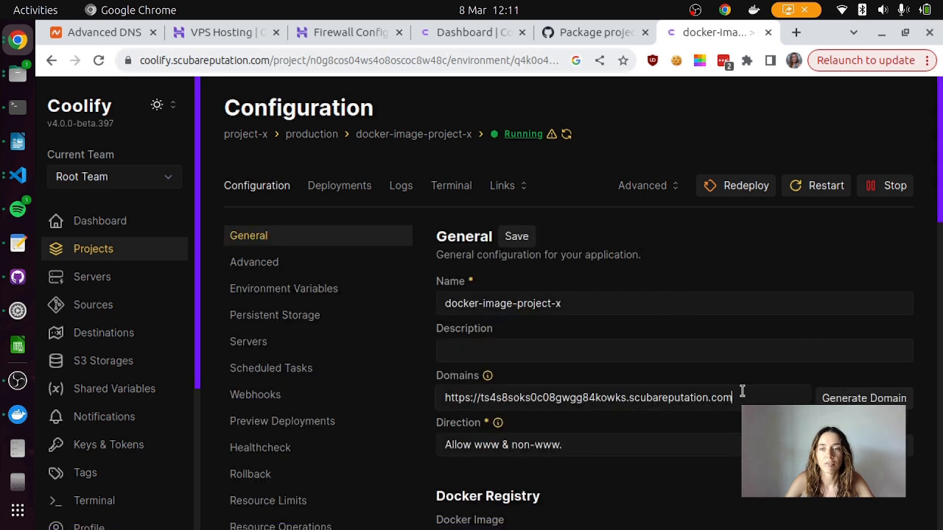
left_click_drag(741, 391, 455, 398)
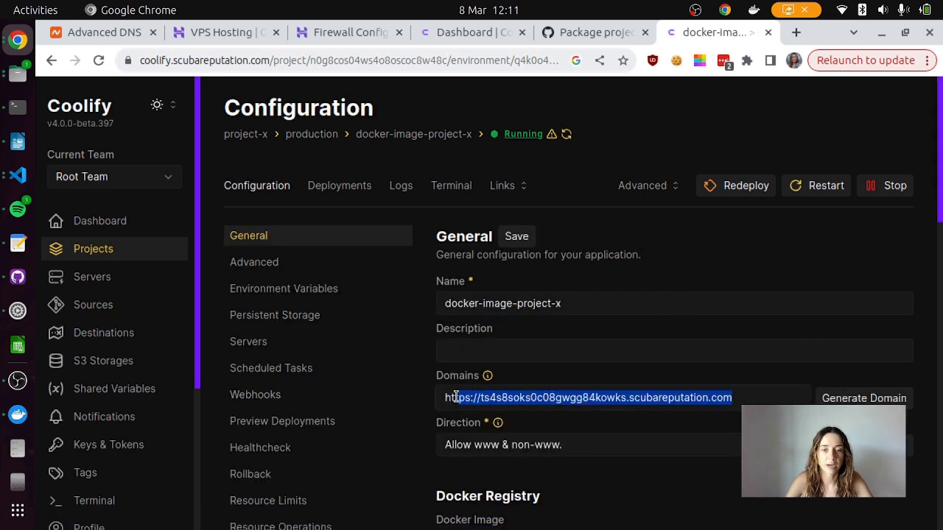
left_click(451, 396)
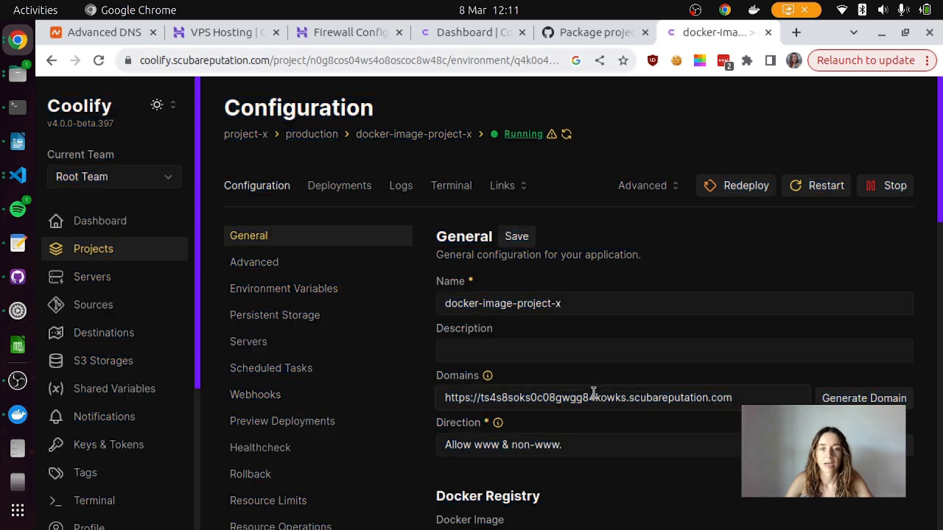
left_click_drag(732, 391, 420, 398)
left_click(421, 398)
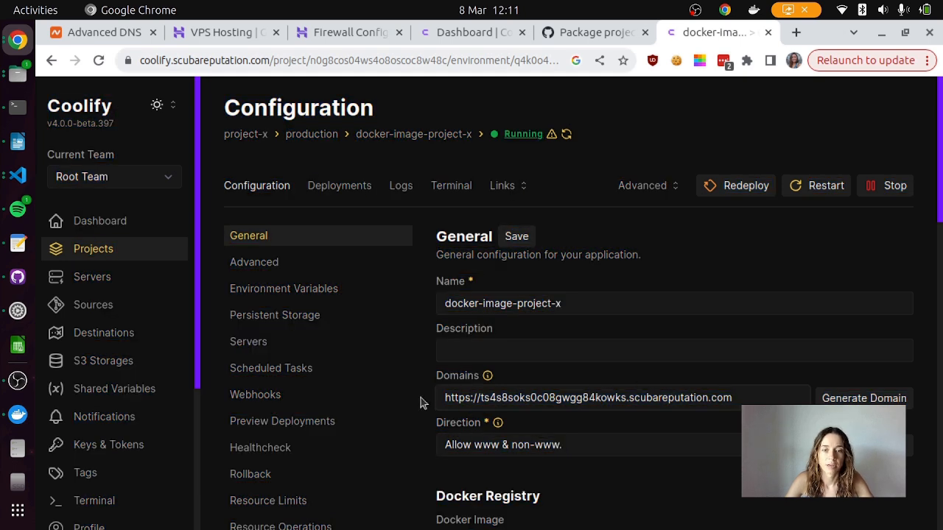
triple_click(737, 397)
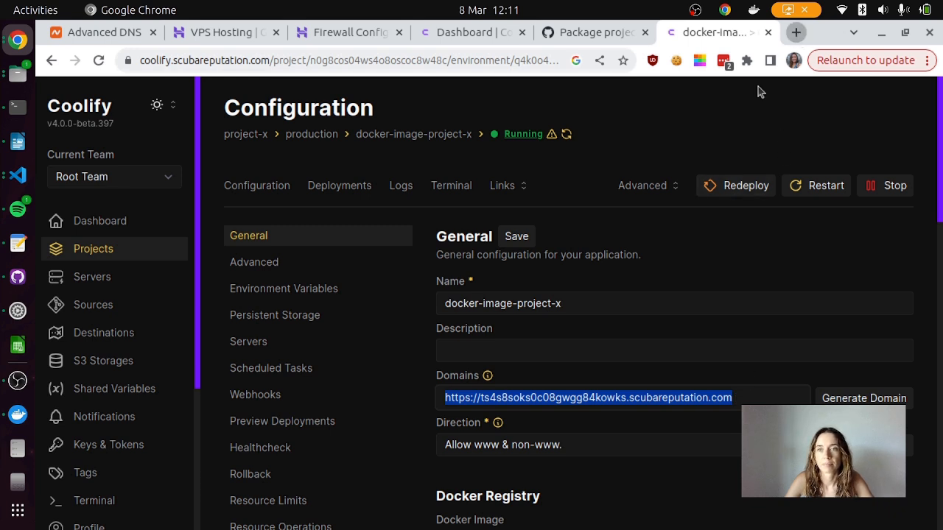
key("ctrl+c")
key("ctrl+t")
key("ctrl+v")
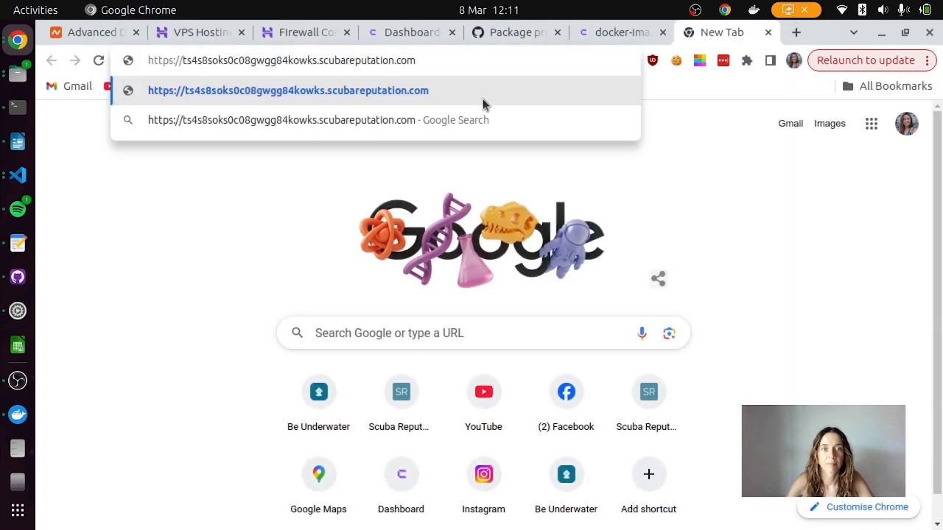
key("Return")
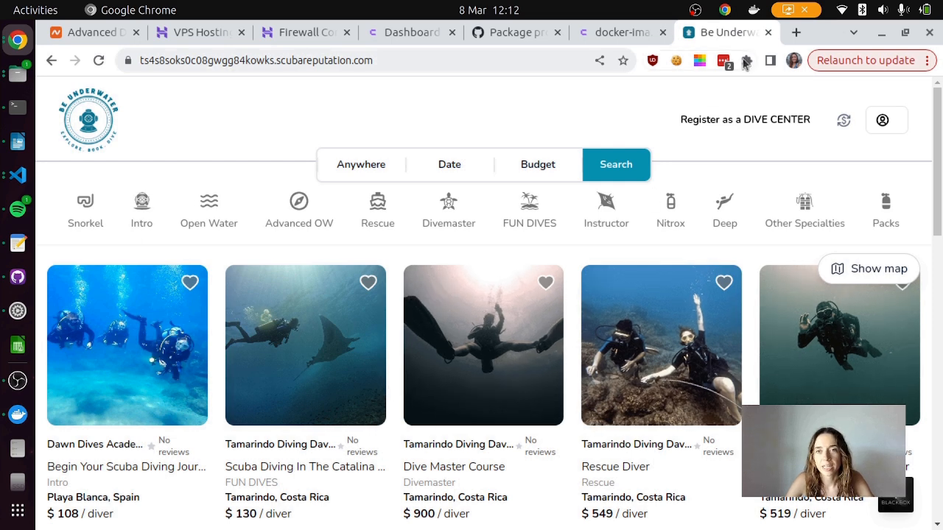
left_click(635, 37)
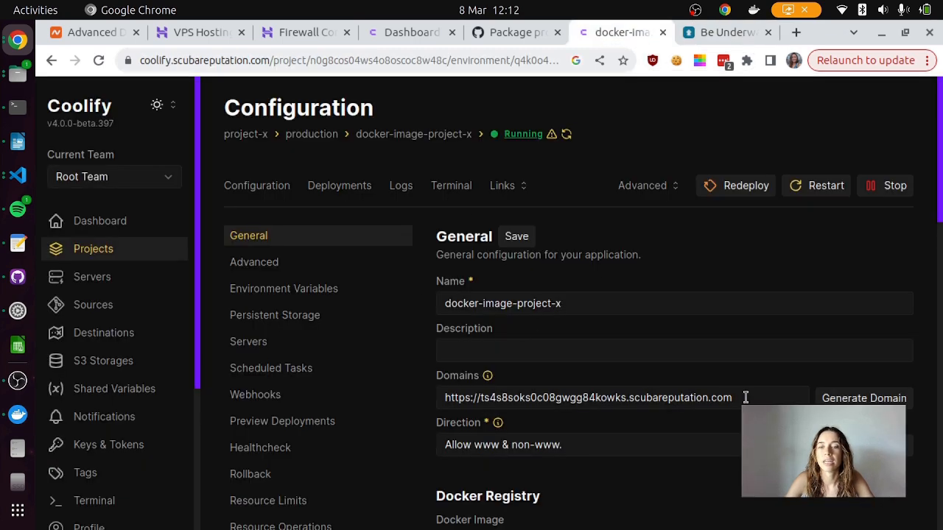
left_click_drag(745, 397, 445, 397)
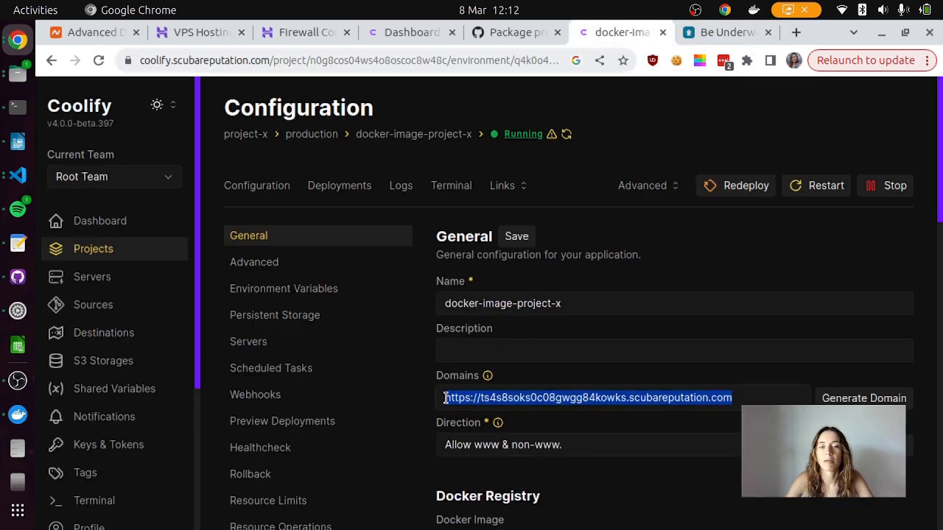
left_click(445, 398)
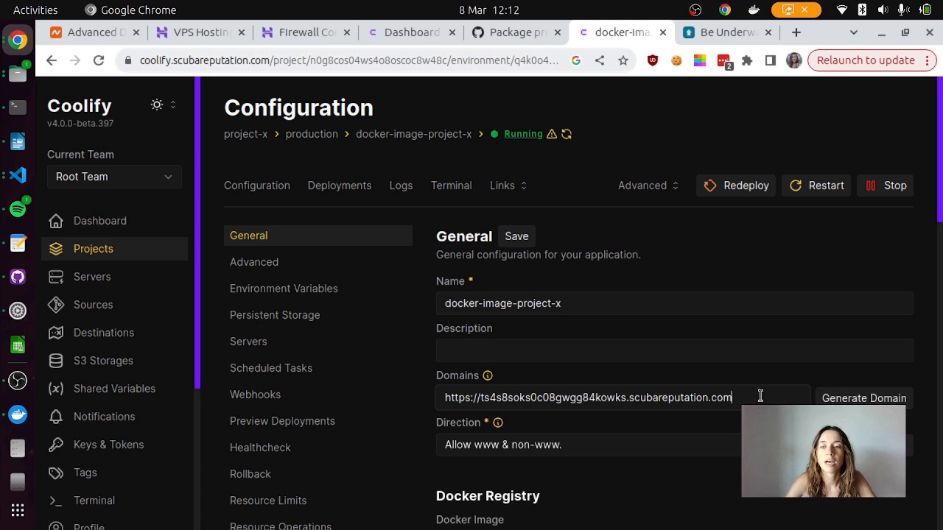
left_click_drag(760, 397, 672, 397)
left_click(618, 398)
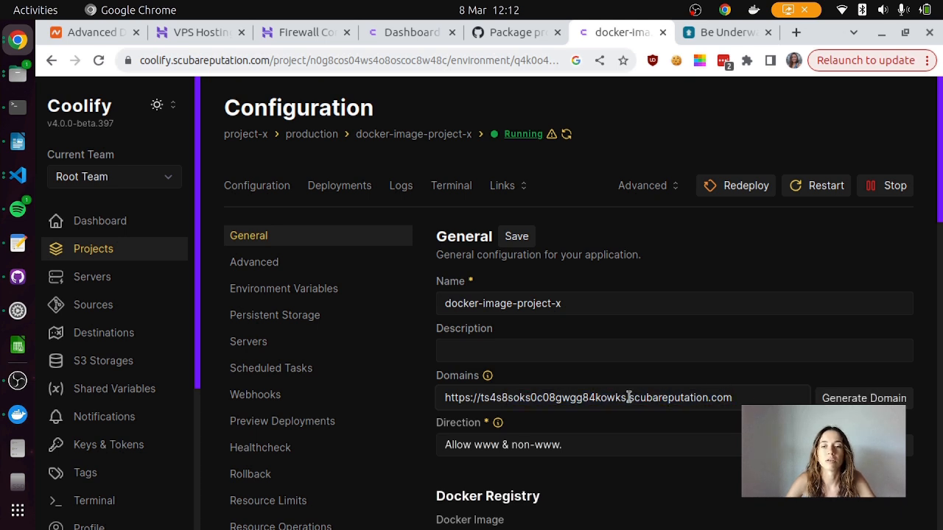
left_click_drag(746, 398, 480, 396)
left_click(480, 397)
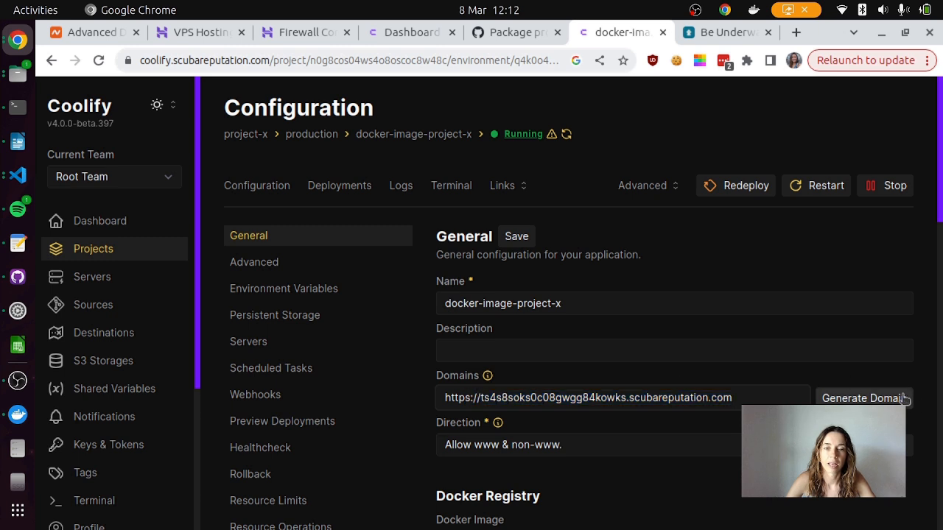
left_click(744, 390)
key("BackSpace")
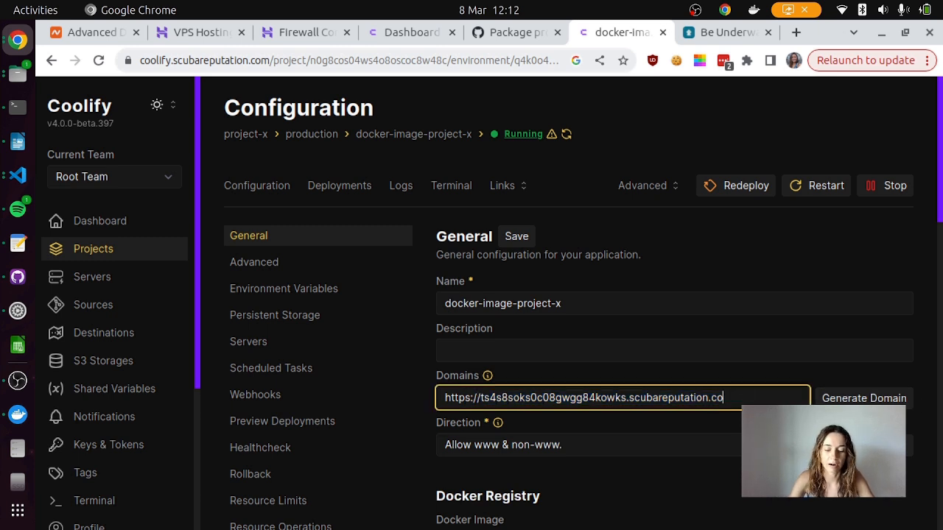
key("BackSpace")
key("BackSpace")
key("BackSpace")
key("BackSpace")
key("BackSpace")
key("BackSpace")
key("BackSpace")
key("BackSpace")
key("BackSpace")
key("BackSpace")
key("BackSpace")
key("BackSpace")
key("BackSpace")
key("BackSpace")
key("BackSpace")
key("BackSpace")
key("BackSpace")
key("BackSpace")
key("BackSpace")
key("BackSpace")
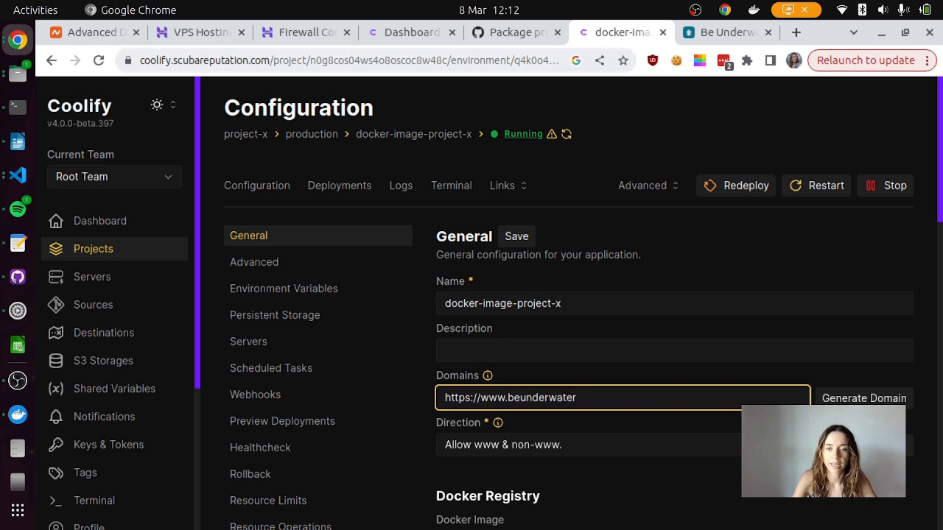
type("om,https://beunderwater.com")
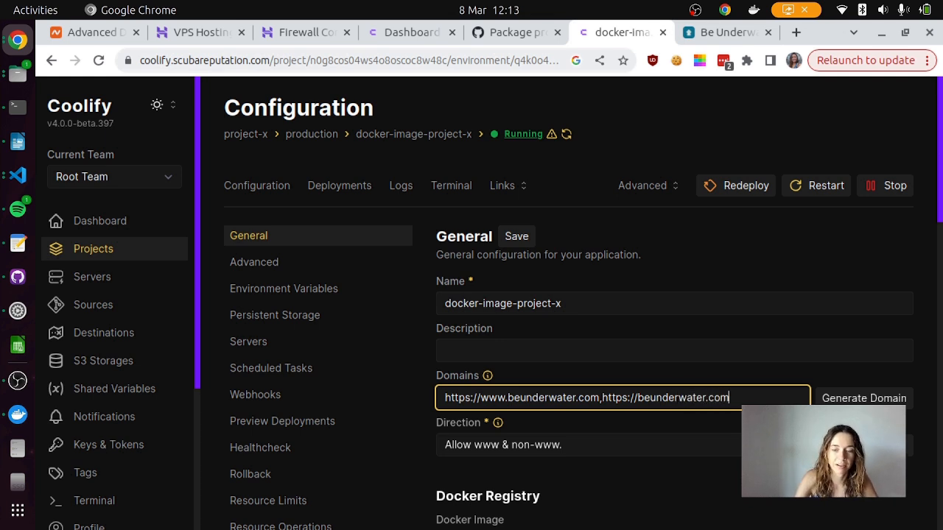
key("Return")
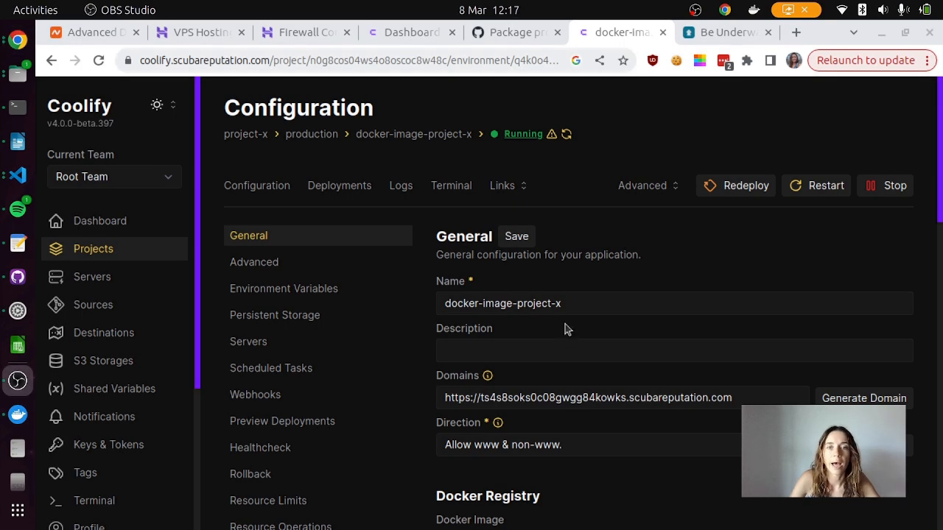
View the application's environment variables, and start a new scheduled task named cron-jobs-project-x
left_click(283, 293)
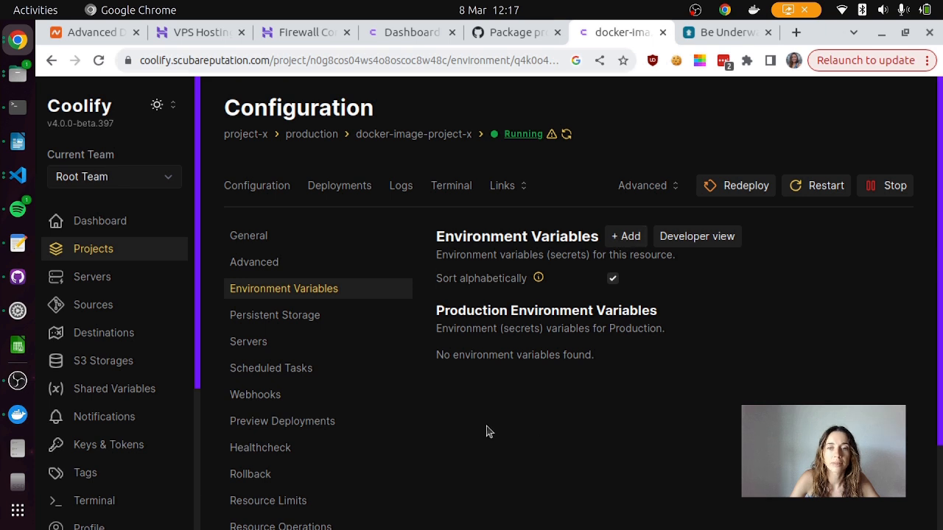
left_click(267, 369)
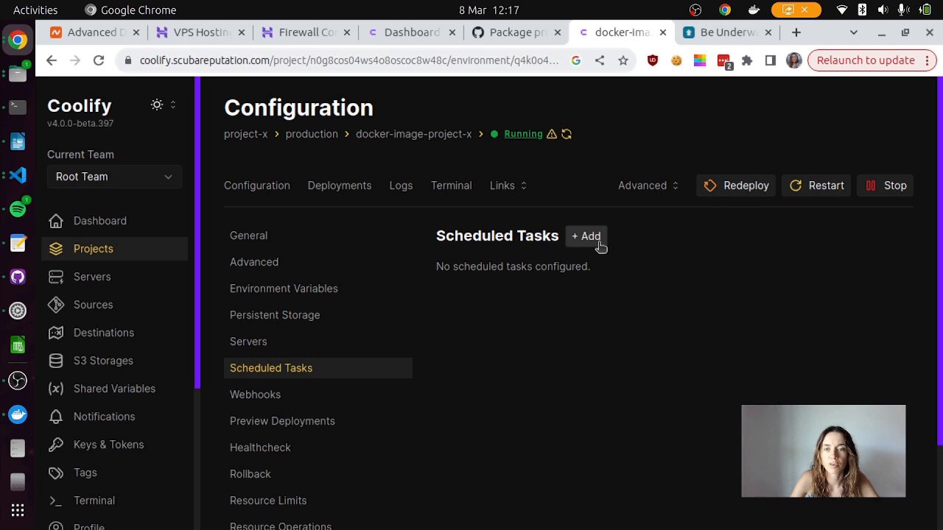
left_click(596, 237)
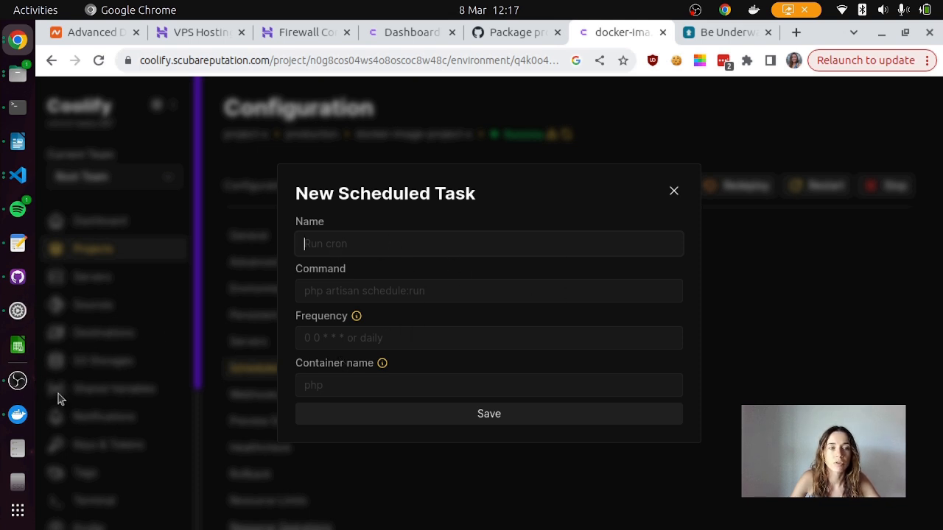
type("cron-jobs-project-x")
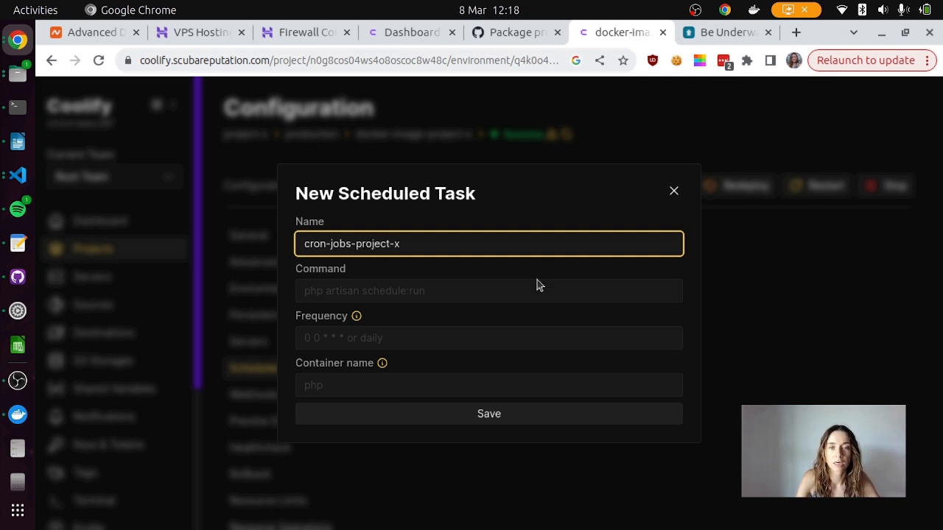
left_click(394, 287)
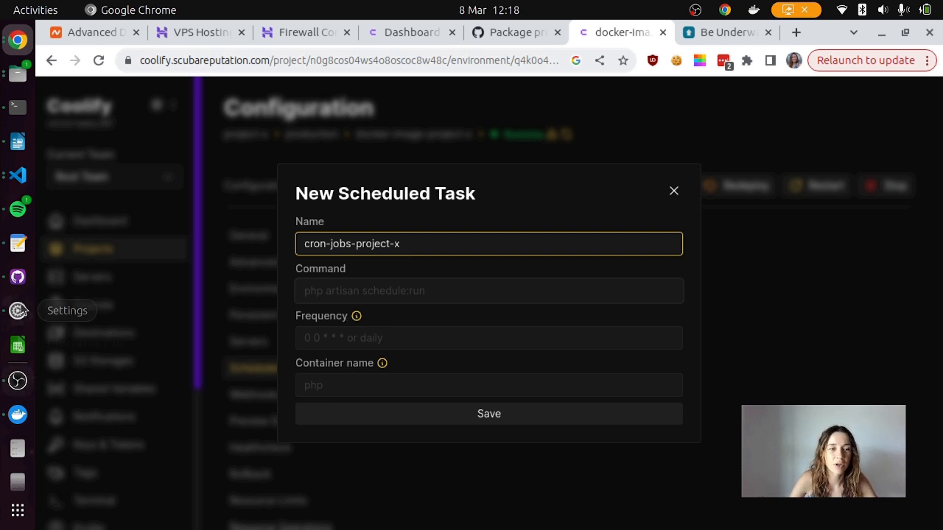
left_click(18, 243)
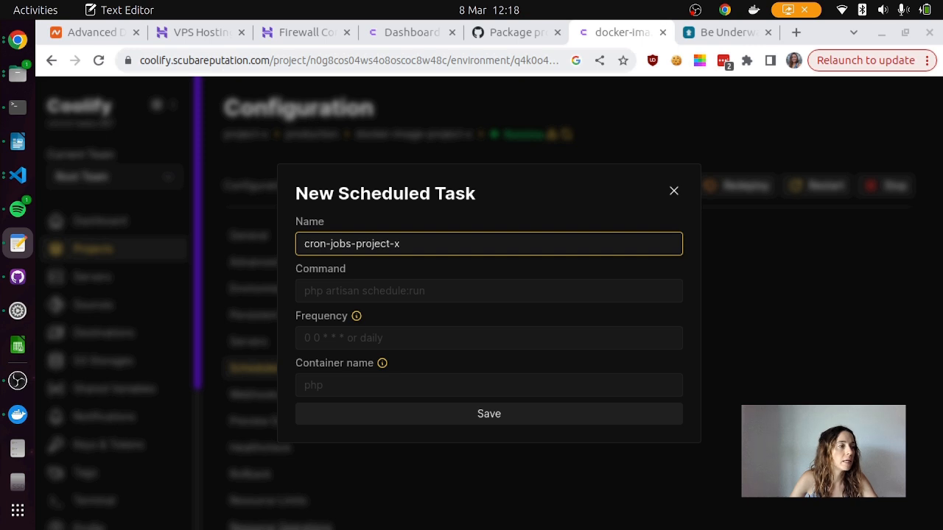
left_click(419, 291)
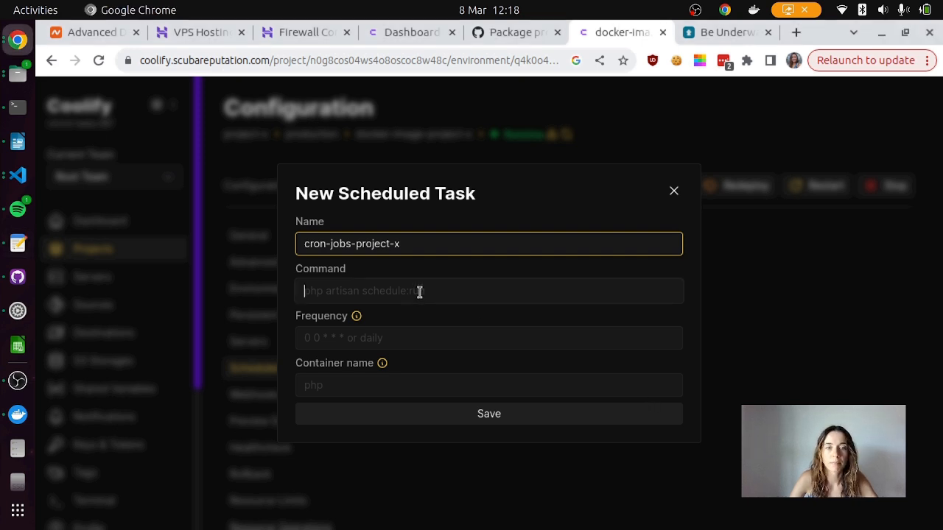
key("ctrl+v")
Set the scheduled task's frequency to 0 */12 * * * and save the task
left_click(404, 335)
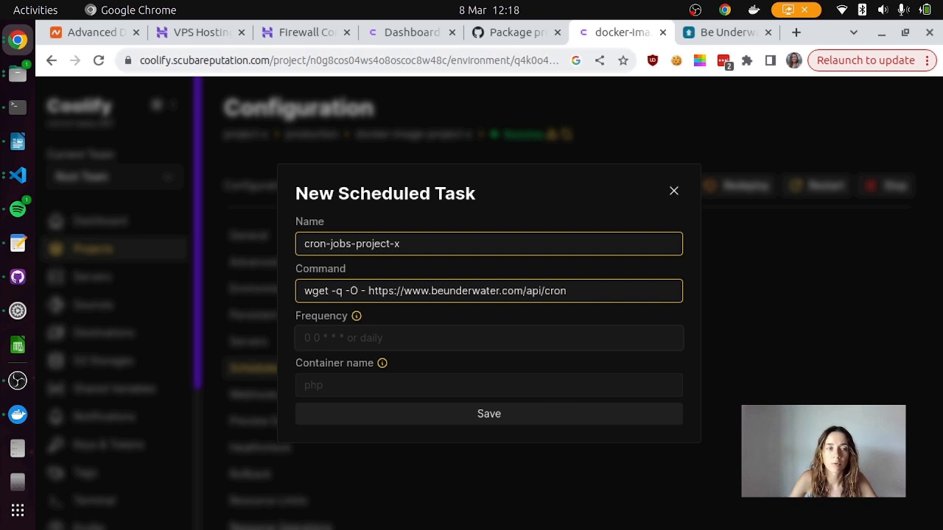
key("alt+Tab")
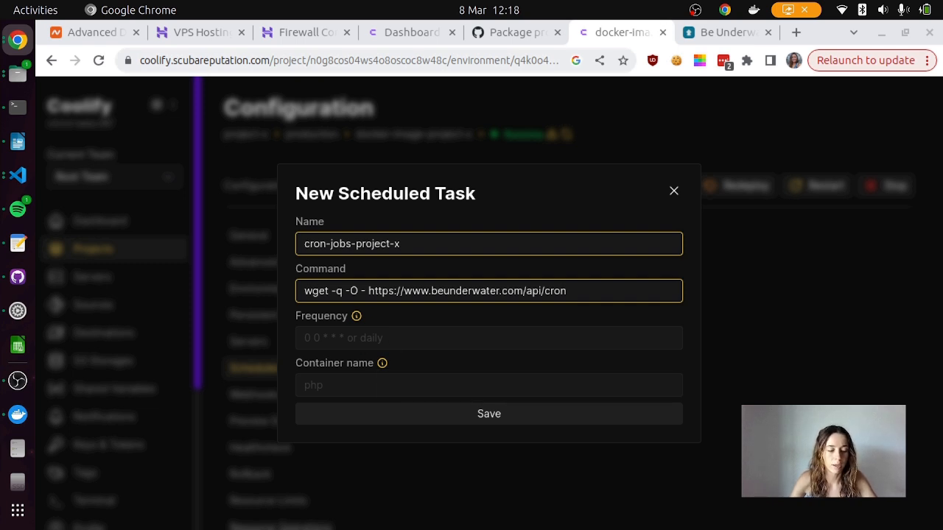
left_click(406, 337)
key("ctrl+v")
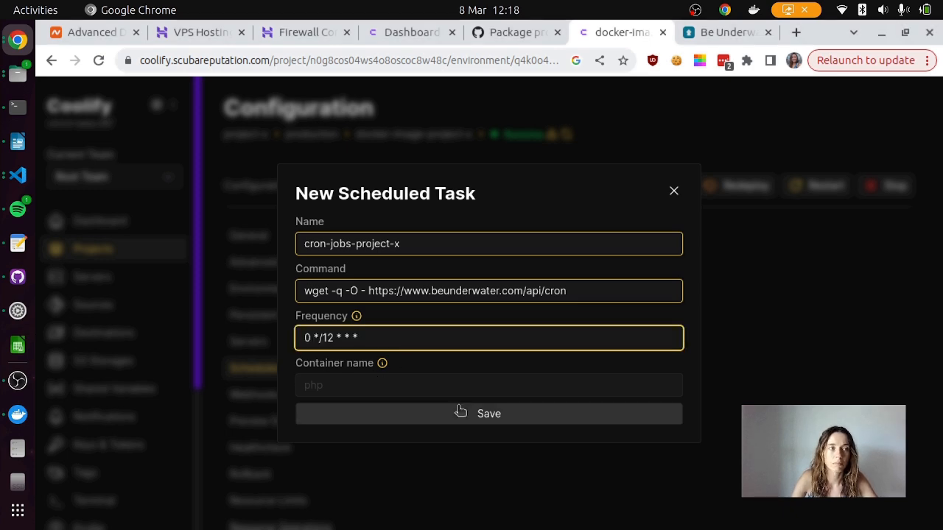
left_click(526, 418)
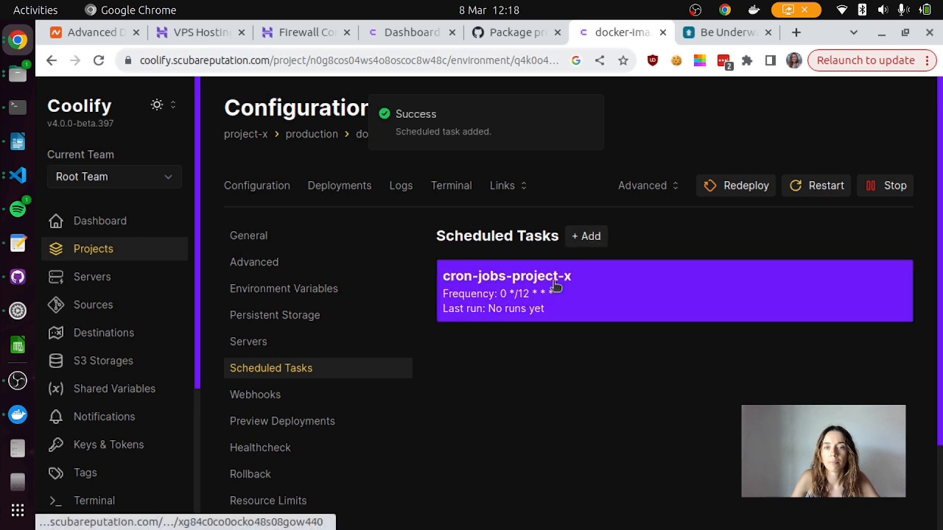
Open the cron-jobs-project-x task's details, and review the cron route.ts and cronJobs.ts code in Visual Studio Code
left_click(621, 272)
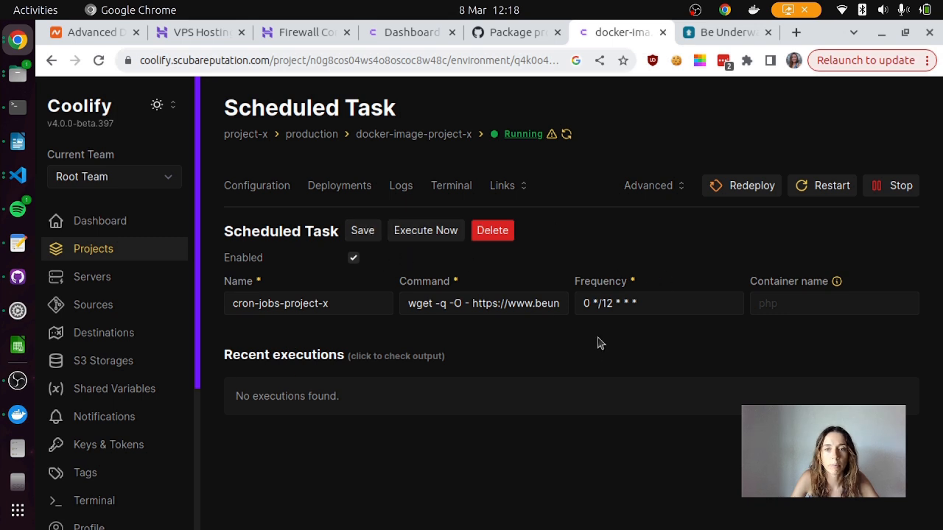
left_click(18, 175)
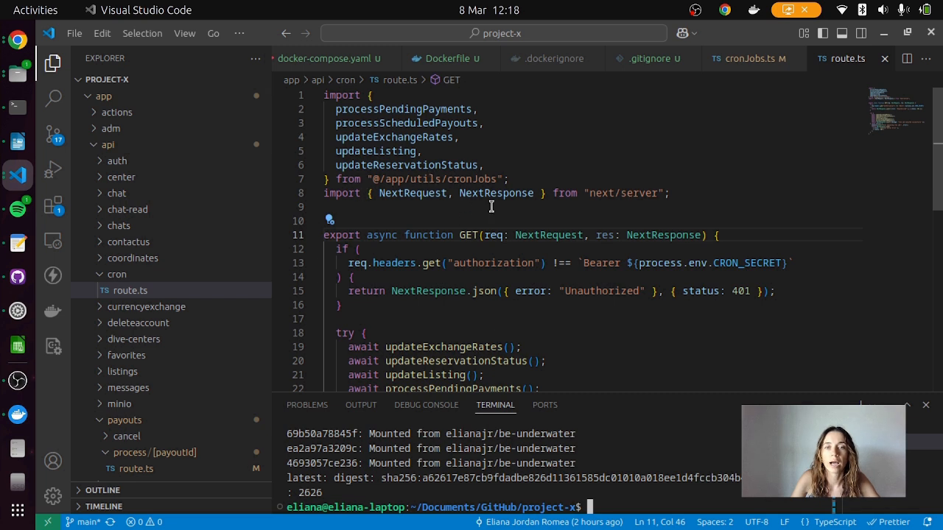
scroll(506, 235, "down", 2)
scroll(454, 193, "down", 3)
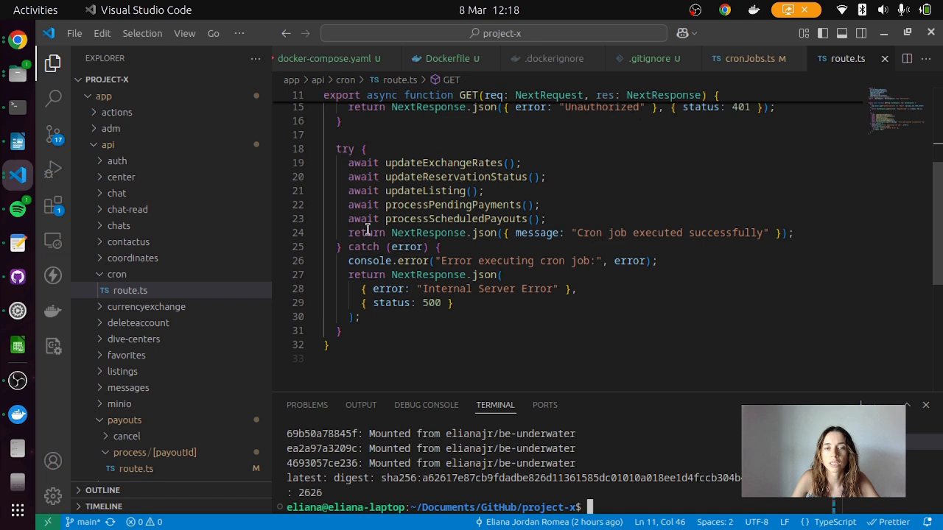
left_click(760, 59)
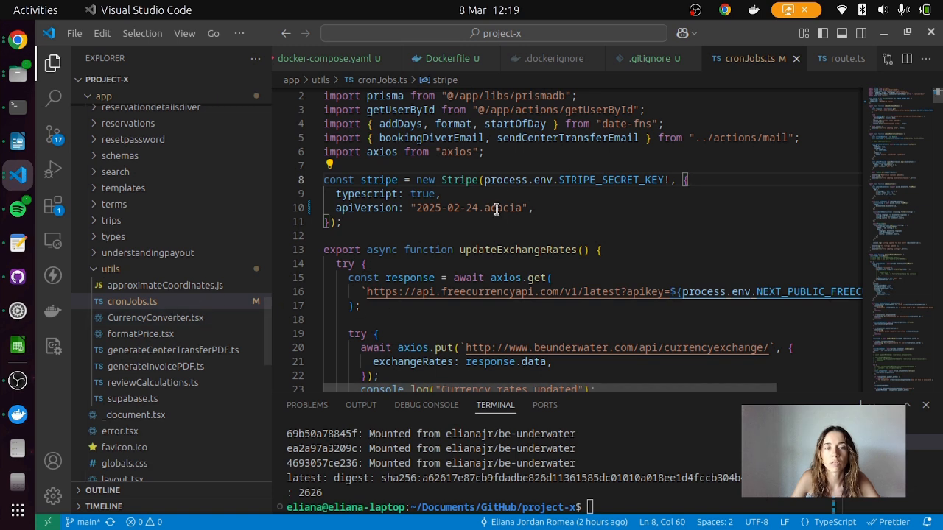
scroll(512, 156, "down", 1)
scroll(621, 192, "down", 10)
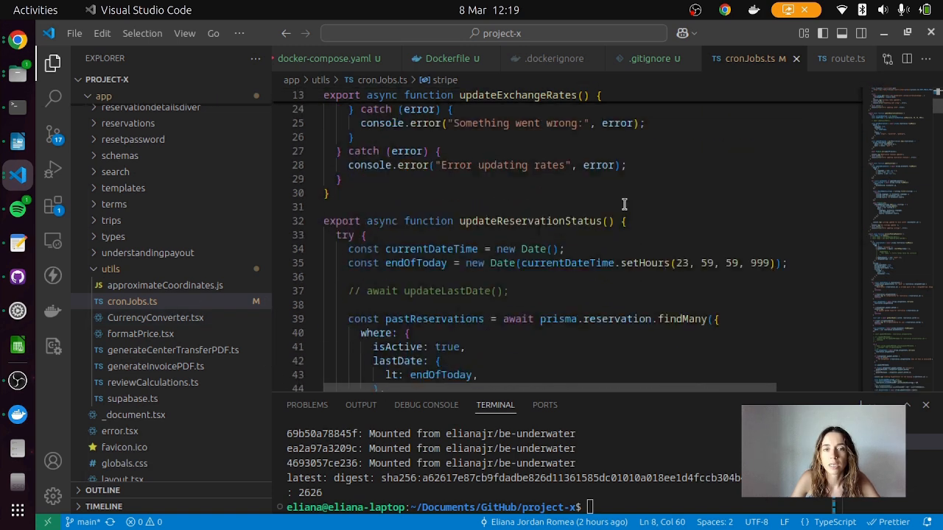
scroll(620, 192, "up", 7)
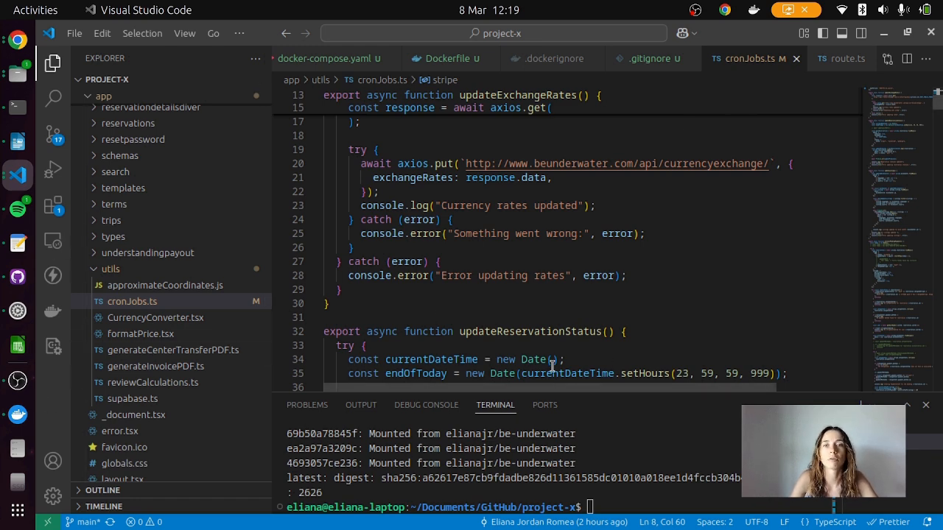
left_click(20, 393)
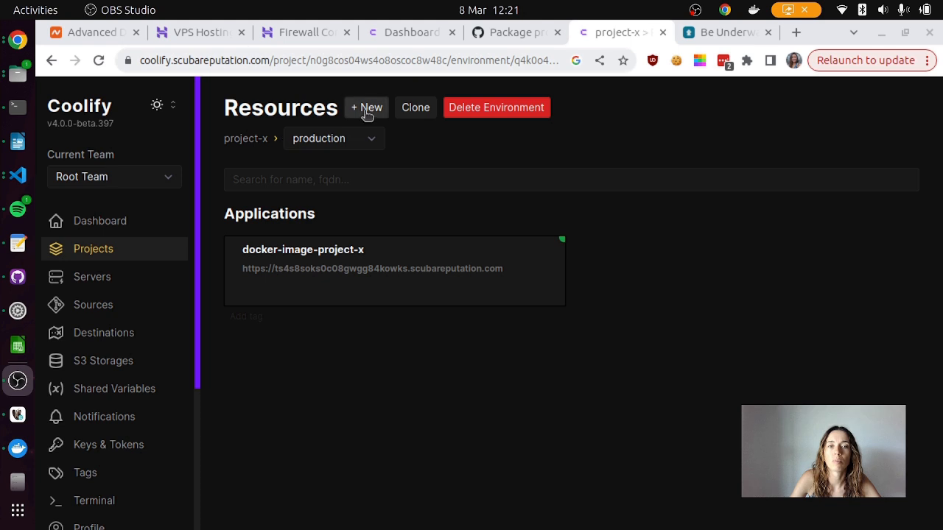
Back in Coolify, add a PostgreSQL 16 (default) database resource to project-x's production environment
left_click(326, 266)
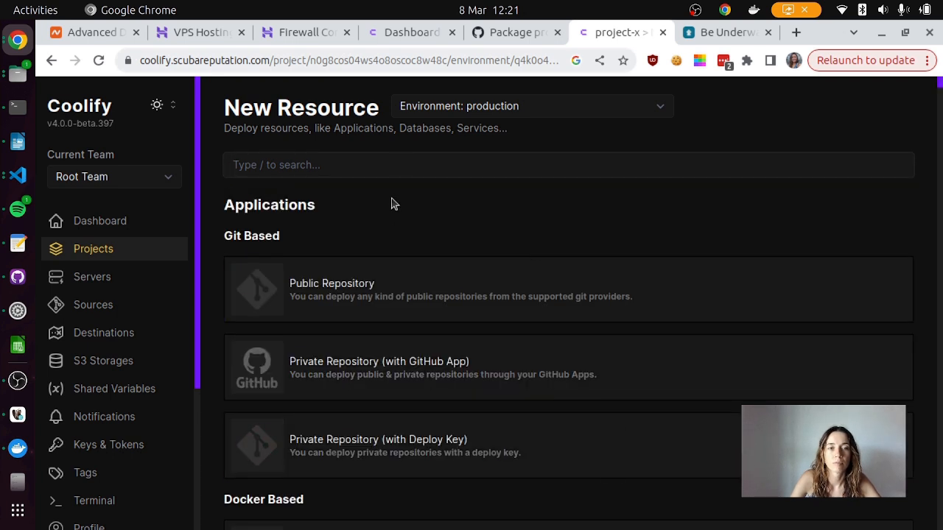
scroll(464, 333, "down", 8)
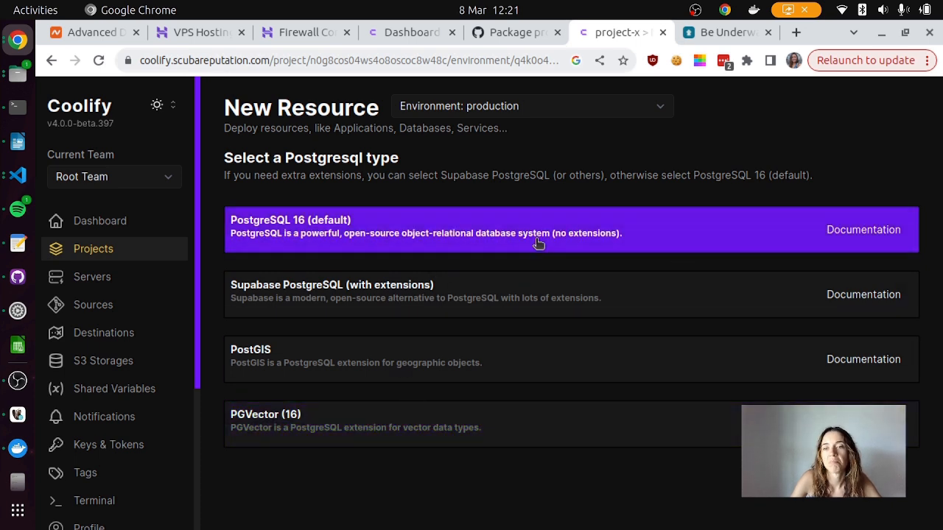
left_click(538, 240)
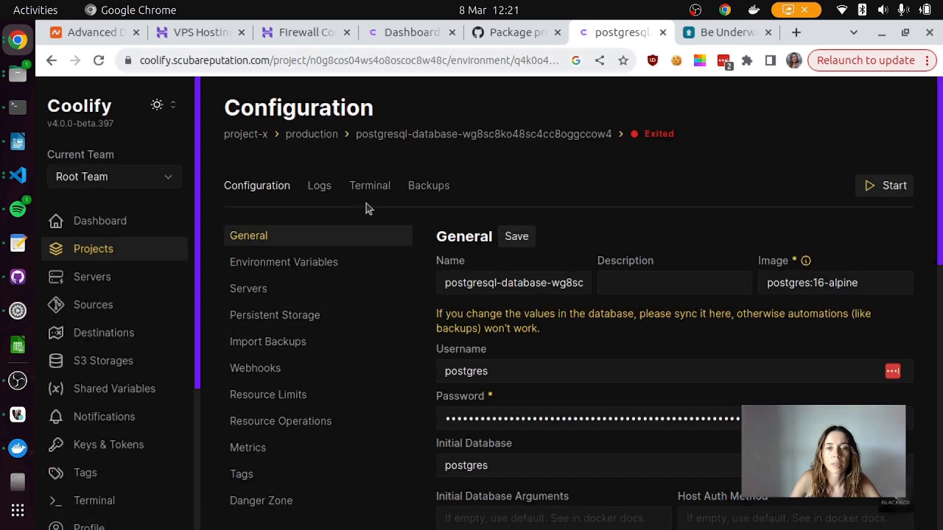
Rename the PostgreSQL database as postgresql-database-project-x and save its general configuration
scroll(648, 221, "down", 10)
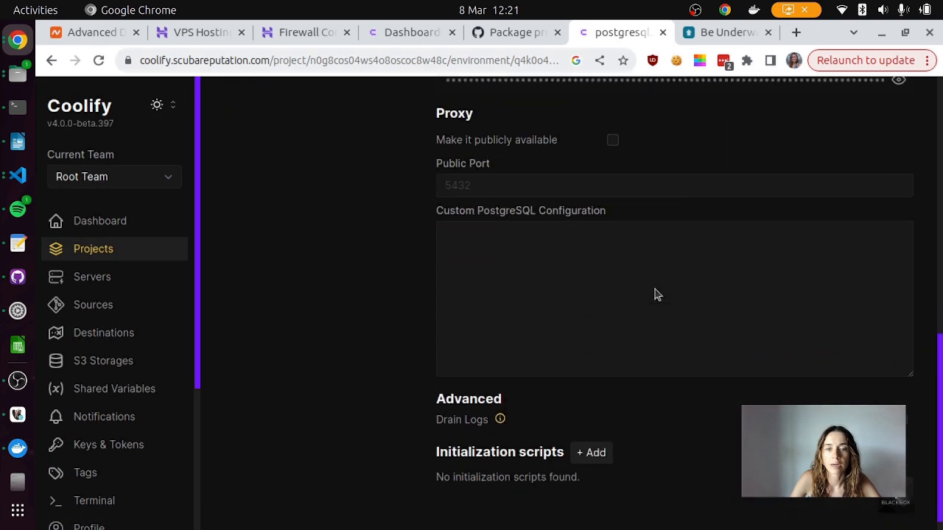
scroll(648, 288, "up", 8)
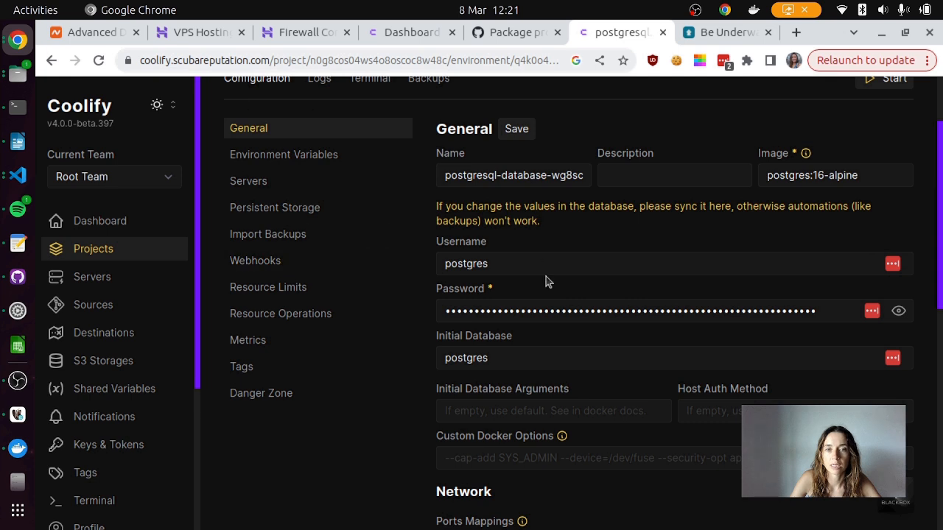
scroll(539, 312, "up", 2)
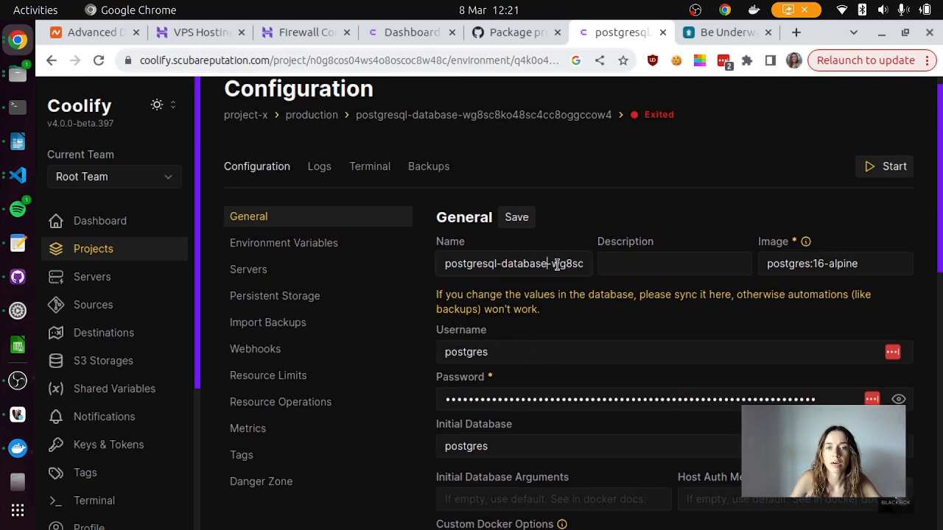
left_click_drag(557, 263, 617, 258)
key("BackSpace")
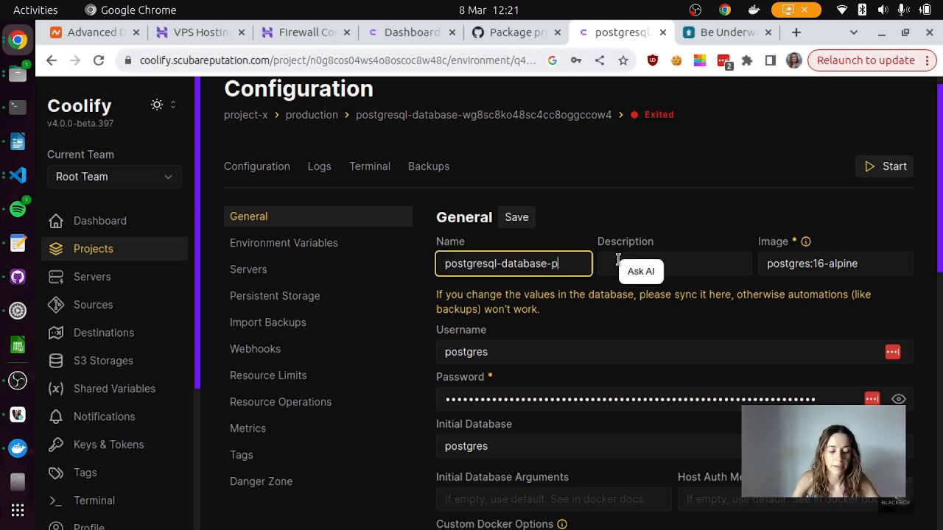
type("project-x")
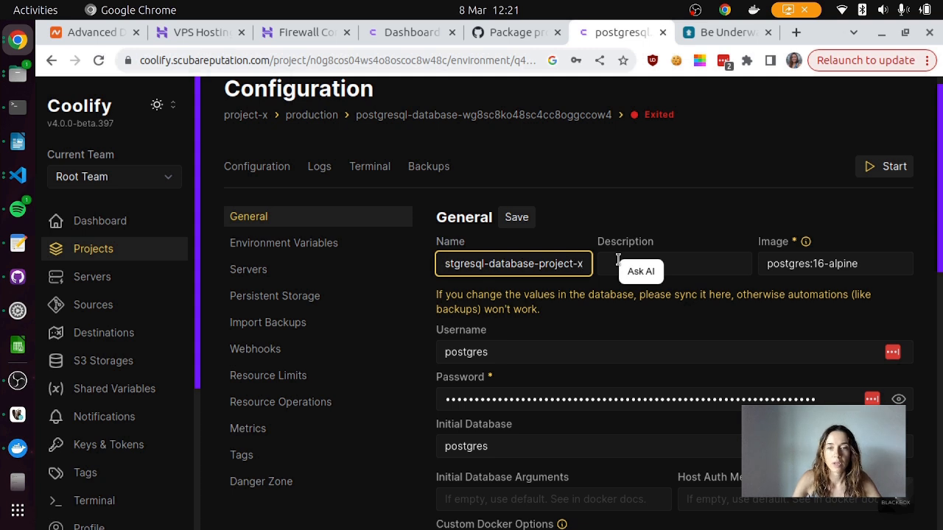
key("Return")
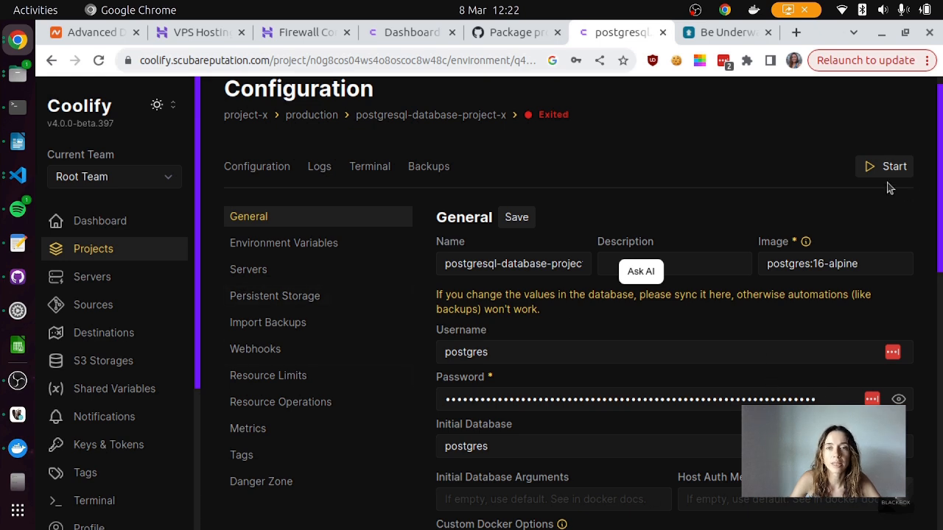
Try to make the stopped database publicly available through the proxy on port 5432
scroll(774, 345, "down", 8)
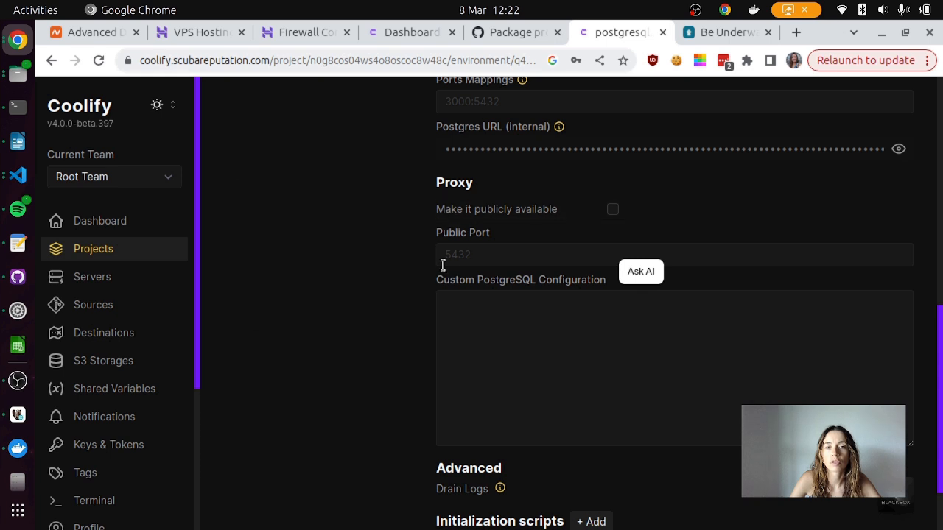
left_click(613, 210)
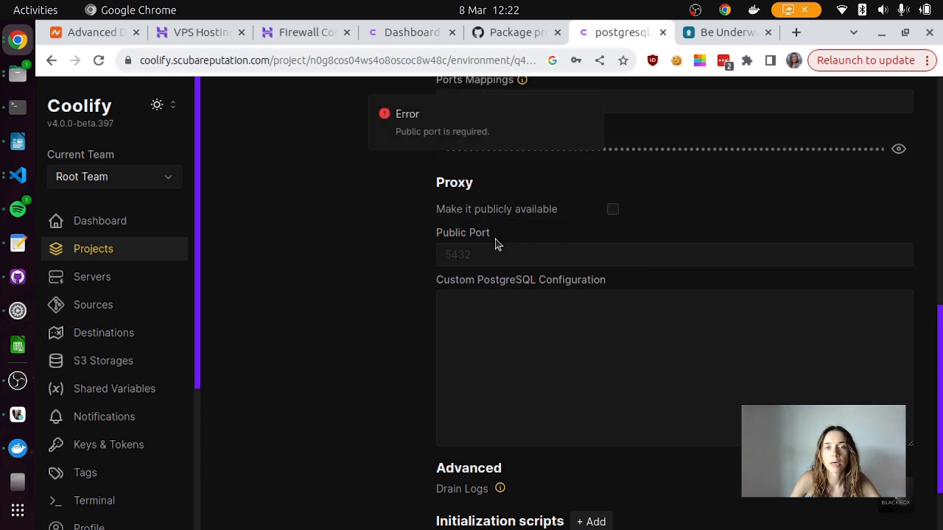
left_click(475, 254)
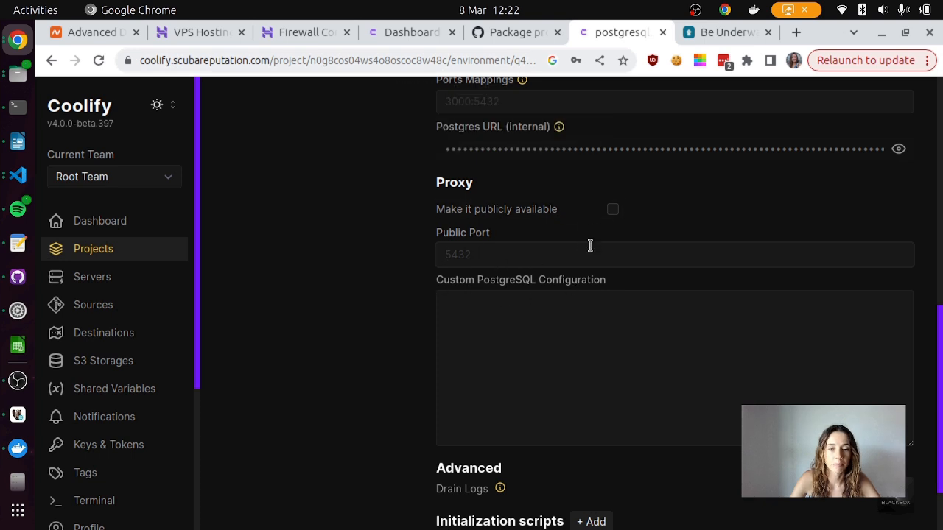
type("5")
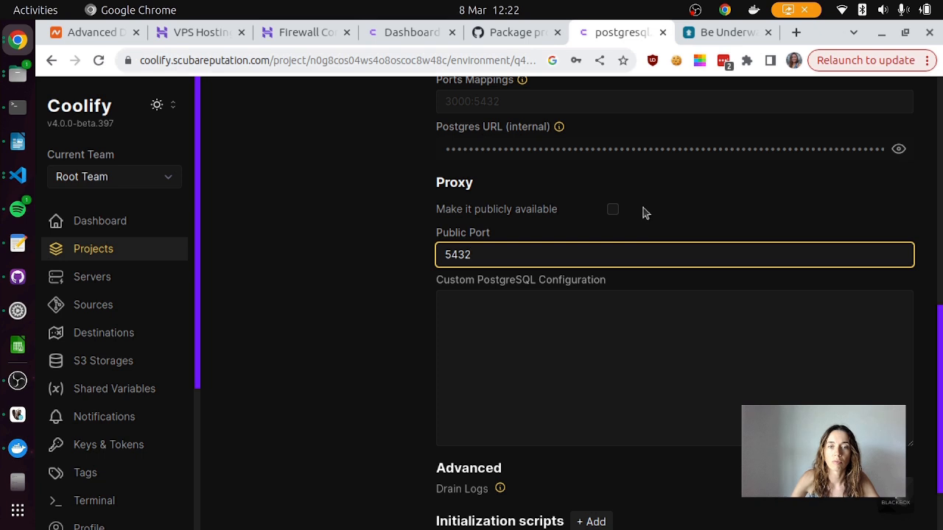
type("432")
left_click(612, 209)
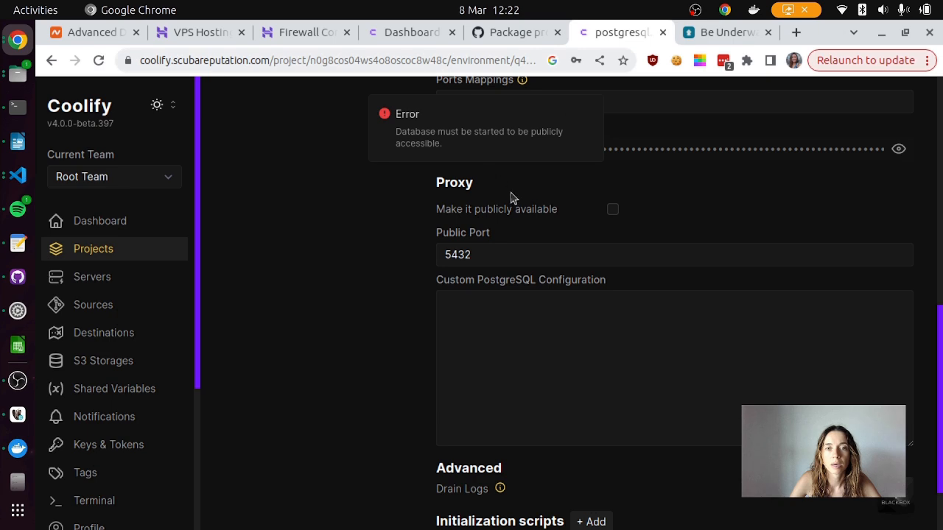
Start the PostgreSQL database and close its startup log
scroll(492, 177, "up", 2)
scroll(737, 368, "up", 5)
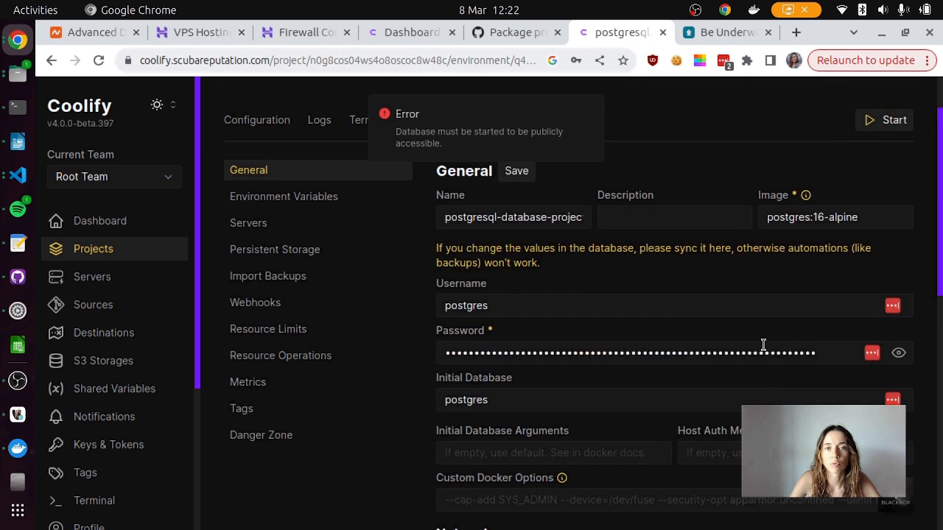
scroll(763, 345, "up", 2)
left_click(873, 185)
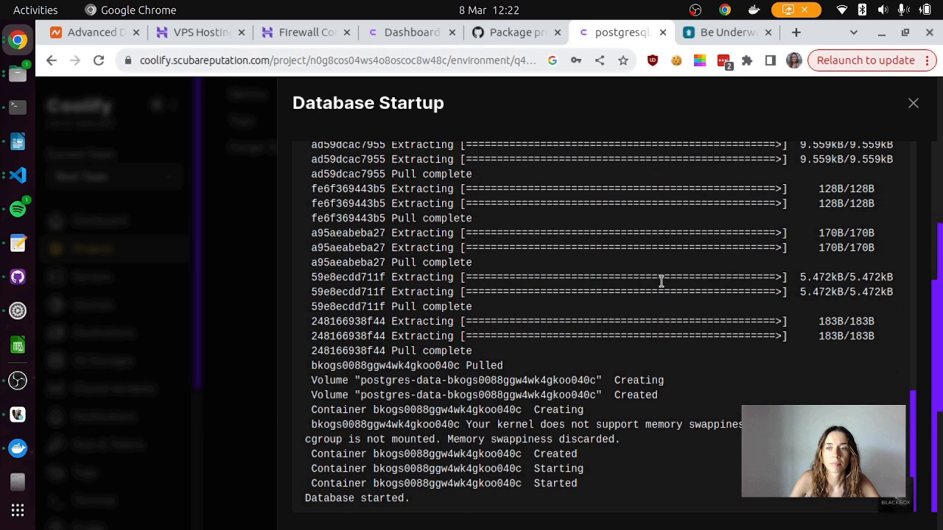
left_click(914, 106)
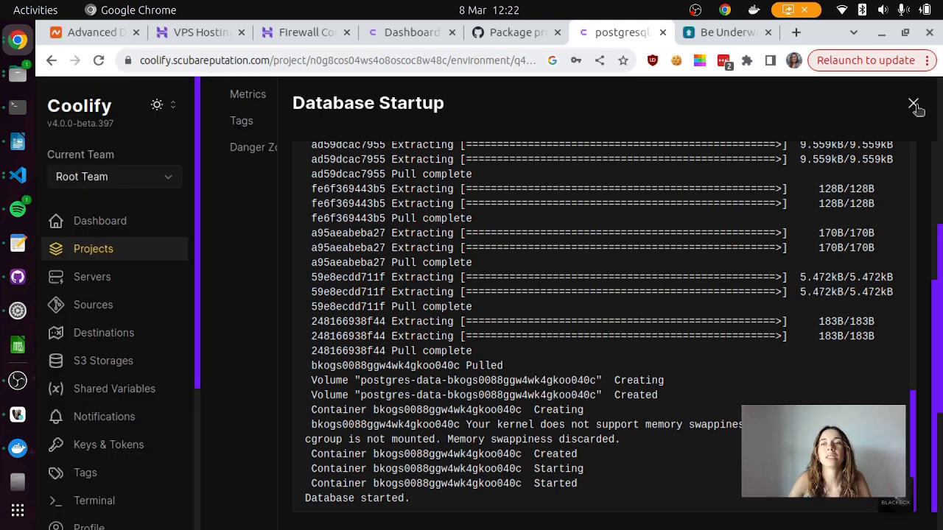
Try to make the running PostgreSQL database publicly available through the proxy on port 5432, and dismiss the resulting notice
scroll(682, 290, "up", 5)
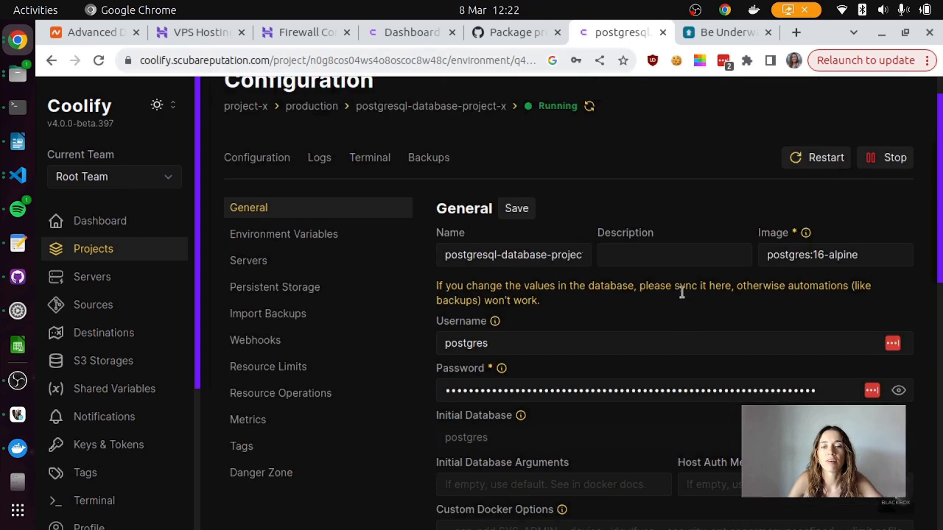
scroll(670, 287, "down", 6)
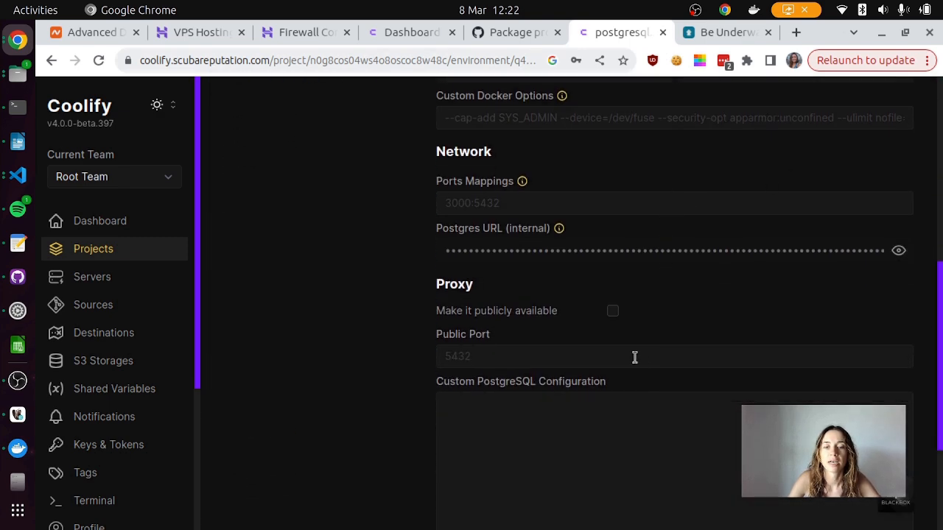
left_click(612, 311)
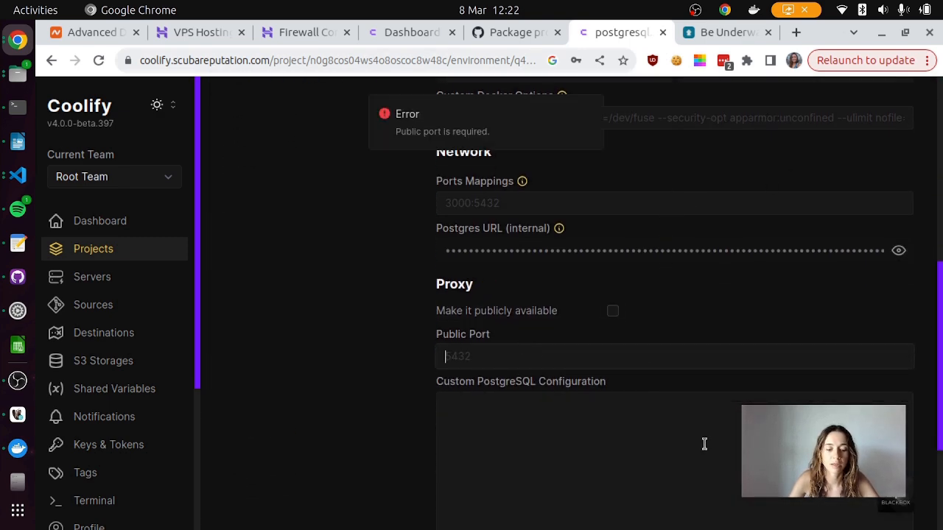
type("5432")
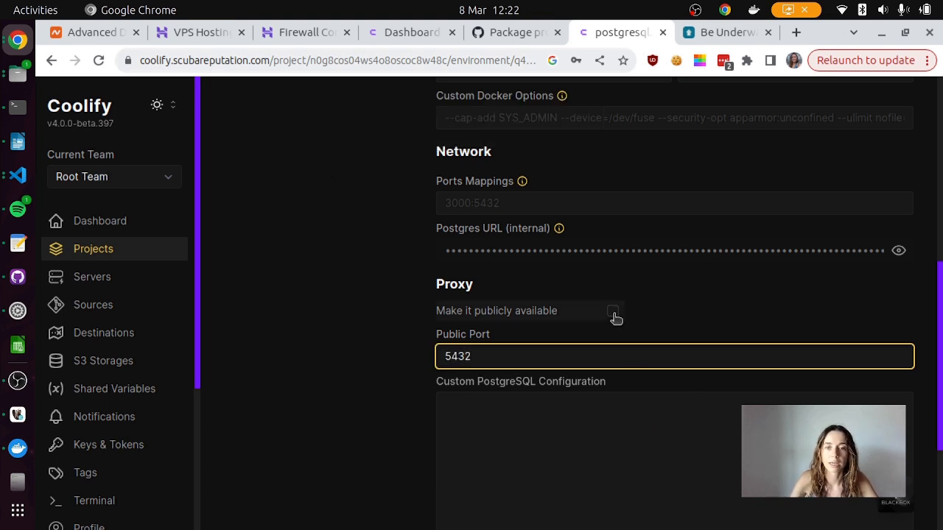
key("Return")
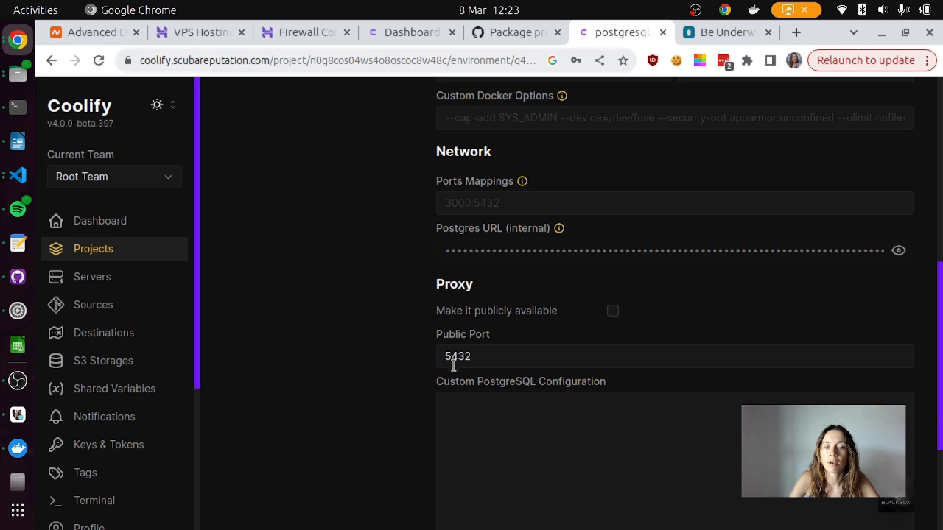
left_click(494, 358)
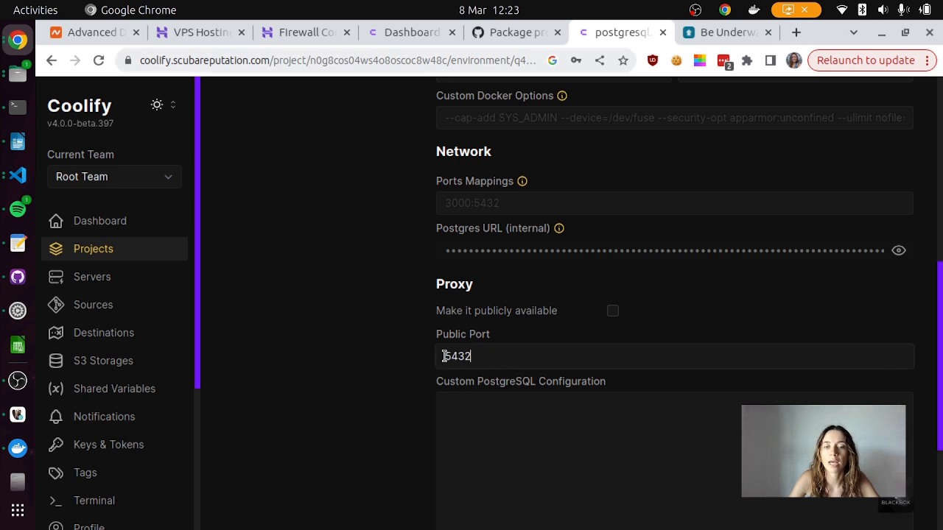
left_click(614, 314)
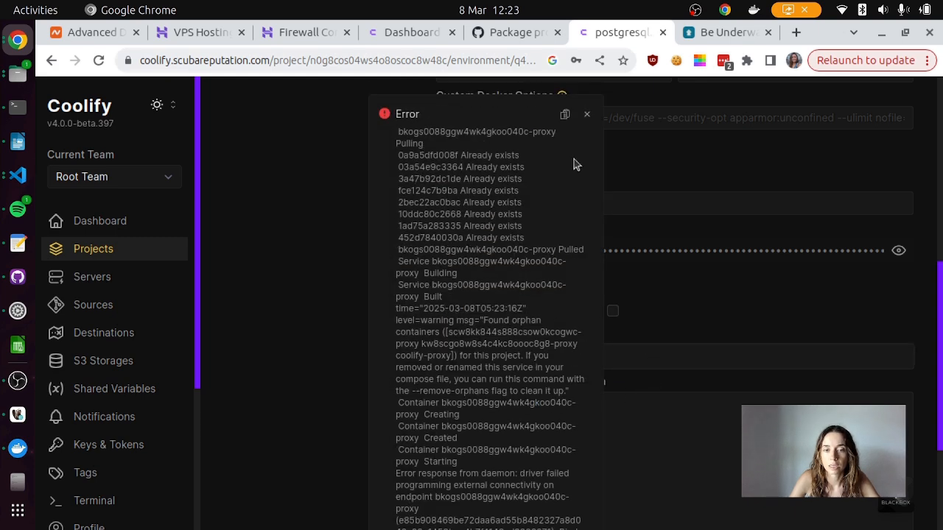
left_click(592, 116)
Set the database's public port to 5434 and make the database publicly available through the proxy
left_click(542, 358)
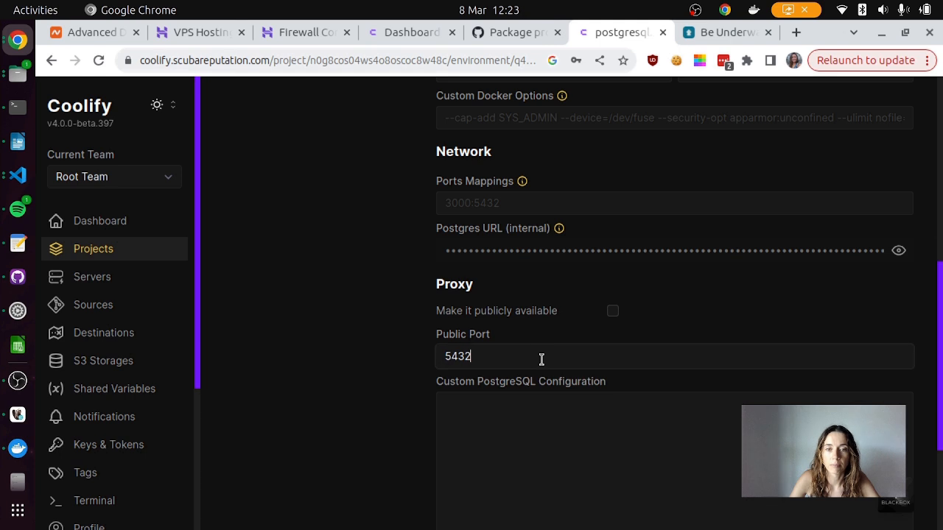
key("BackSpace")
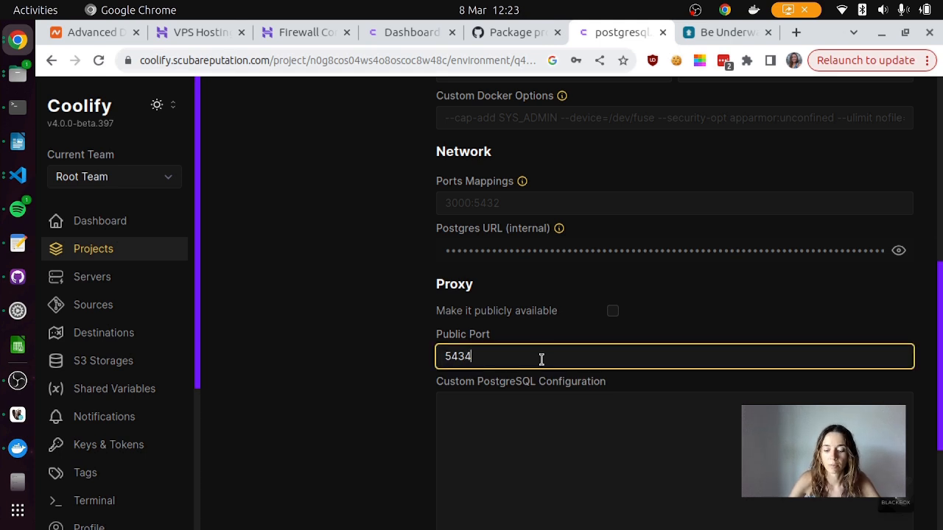
key("Return")
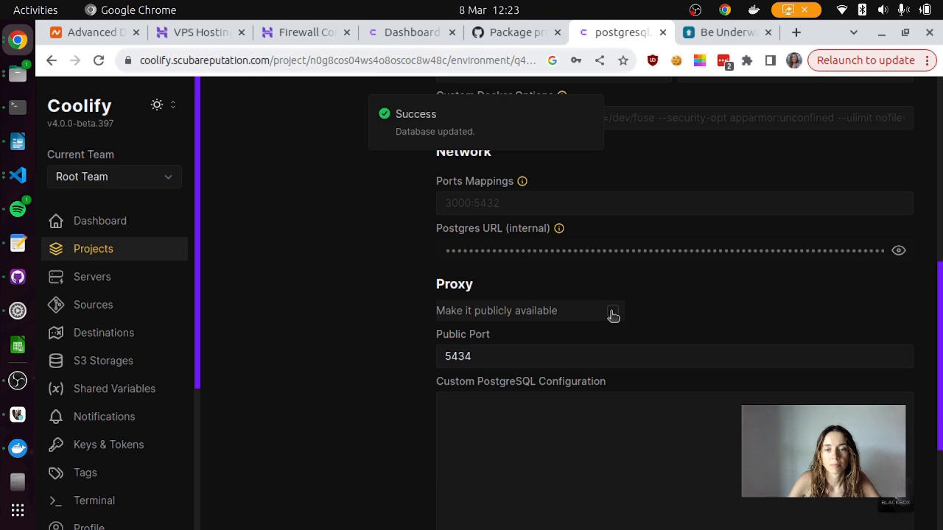
left_click(612, 315)
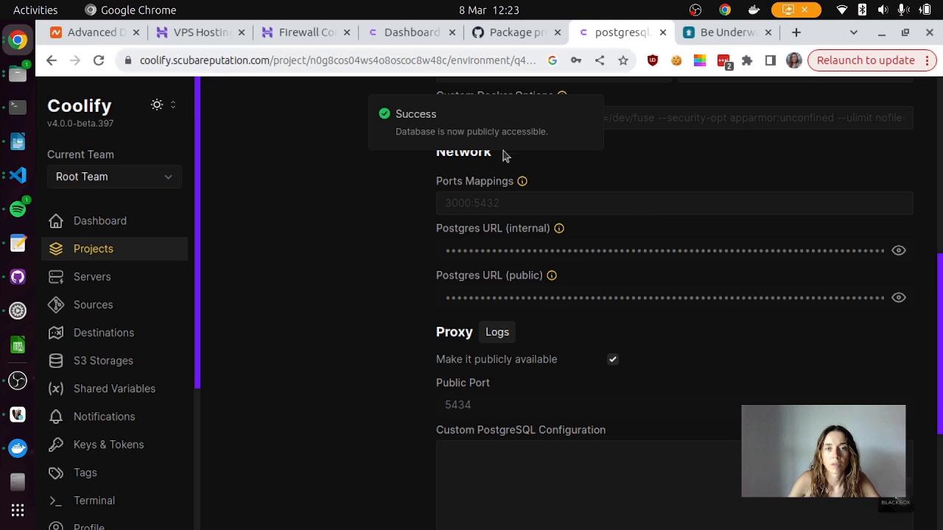
scroll(571, 362, "up", 5)
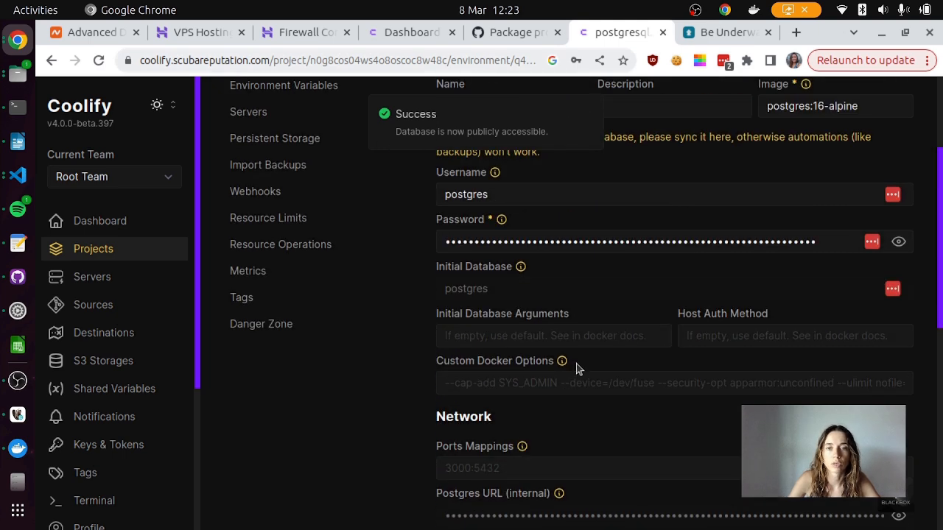
scroll(575, 371, "down", 3)
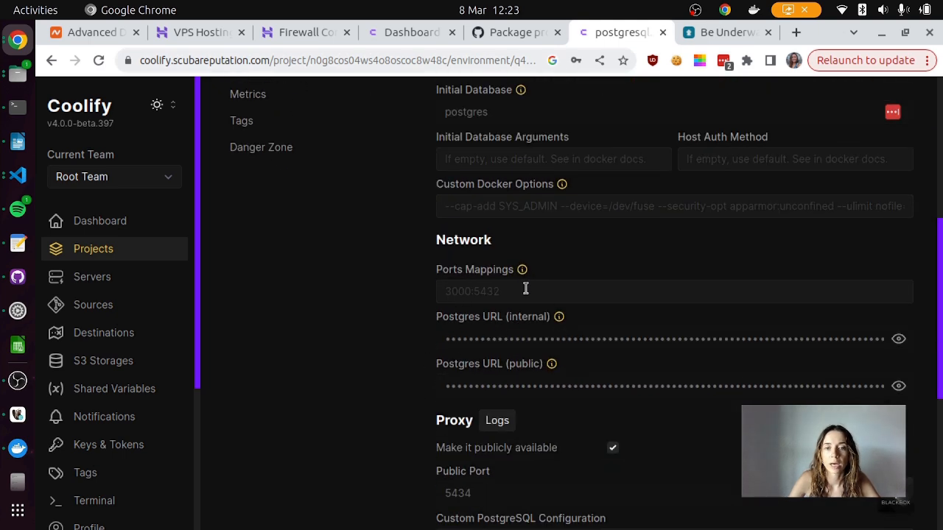
scroll(570, 425, "up", 7)
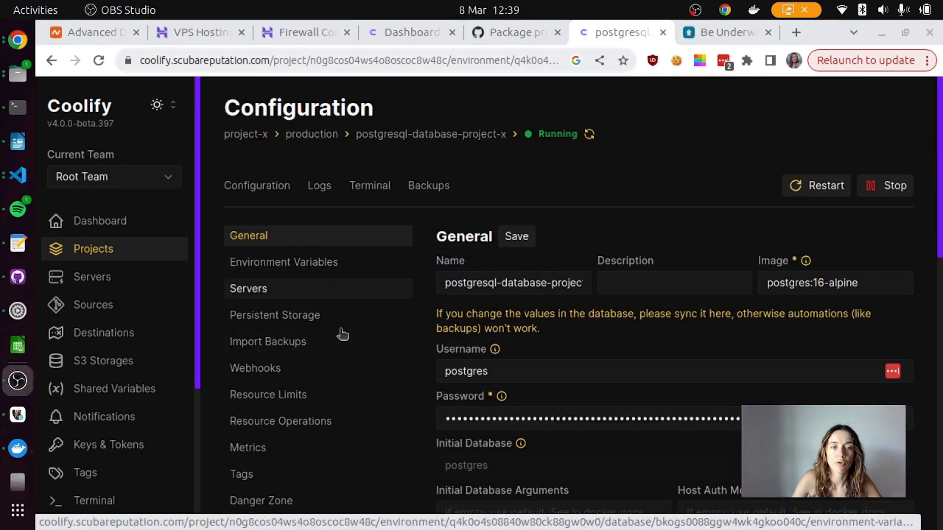
scroll(534, 328, "down", 2)
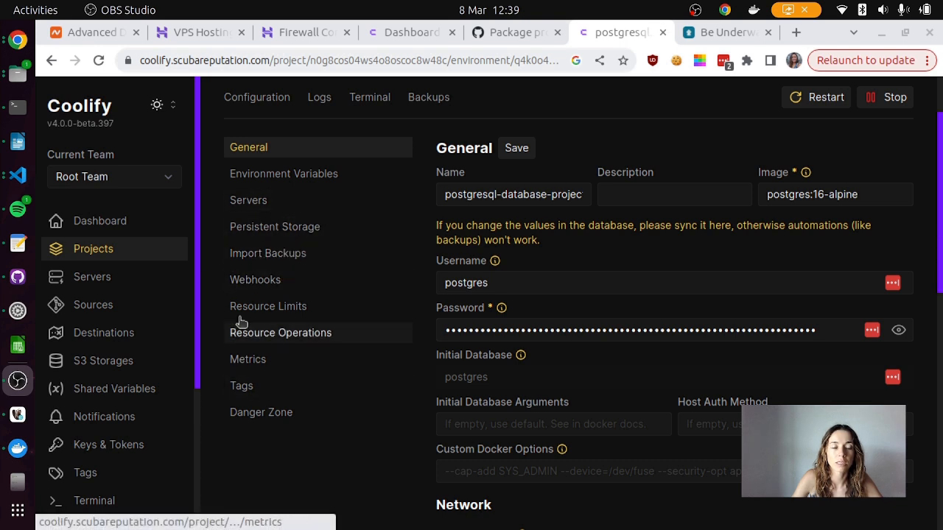
Switch to VS Code, examine how the insertUsers.mjs script imports User_rows.csv with Prisma, and return to the database configuration in Coolify
left_click(13, 184)
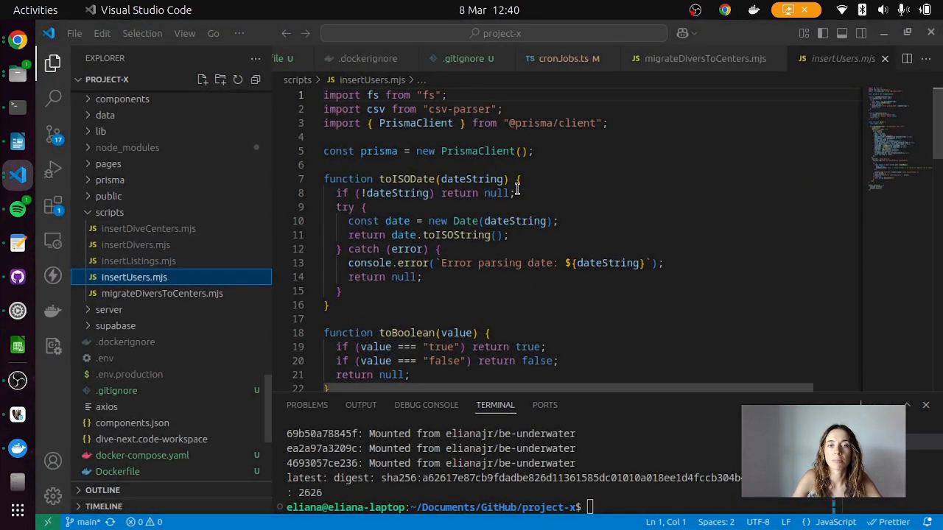
scroll(467, 238, "down", 9)
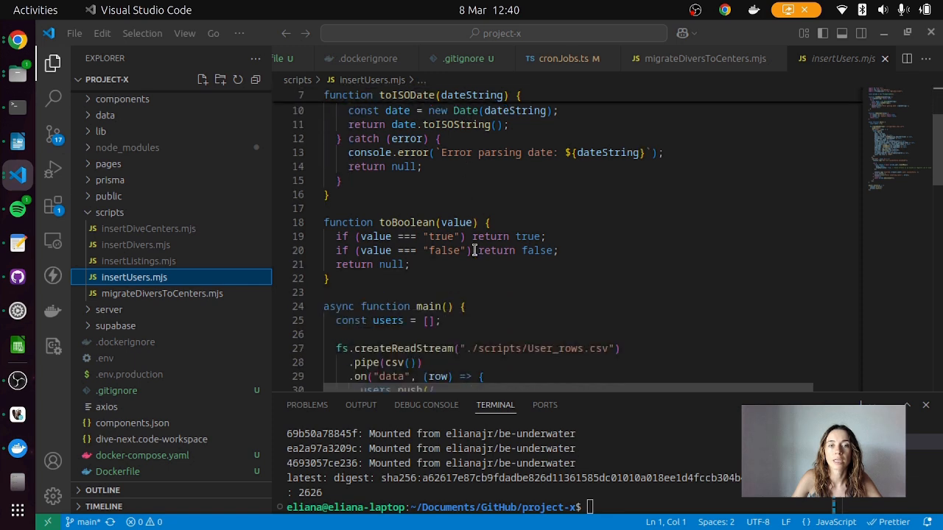
scroll(475, 246, "up", 3)
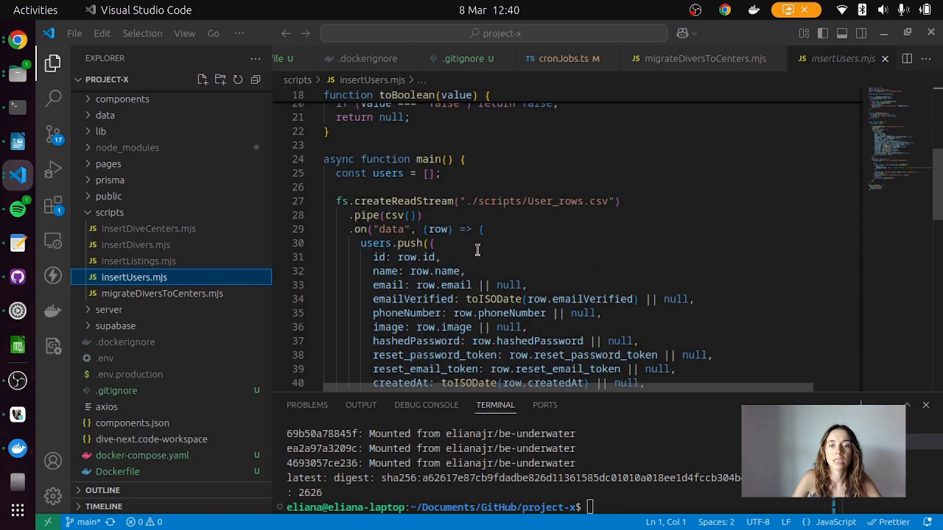
scroll(627, 256, "up", 1)
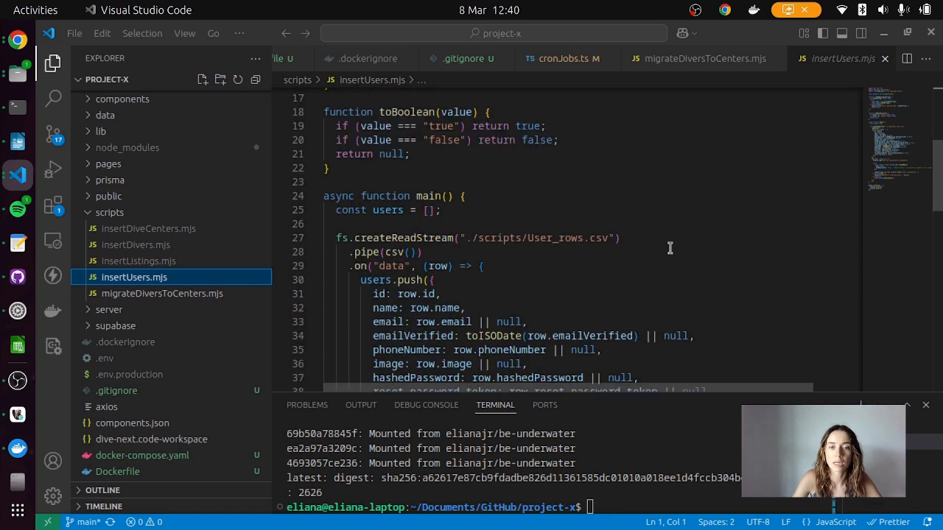
scroll(646, 252, "up", 2)
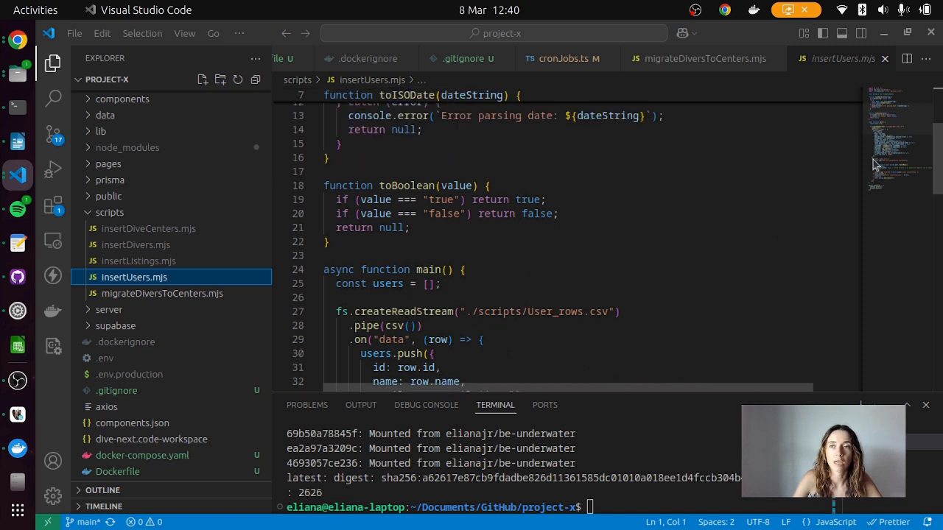
scroll(413, 60, "up", 2)
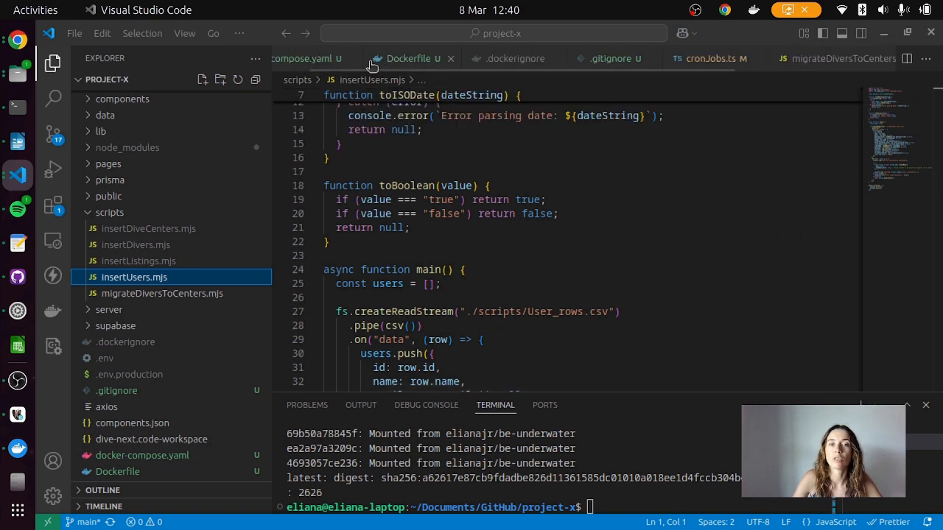
scroll(372, 66, "up", 1)
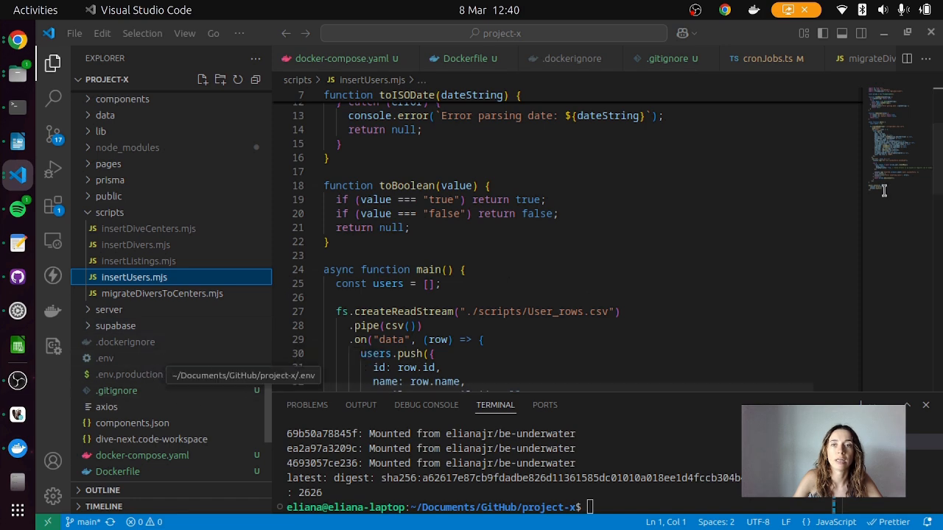
left_click(885, 35)
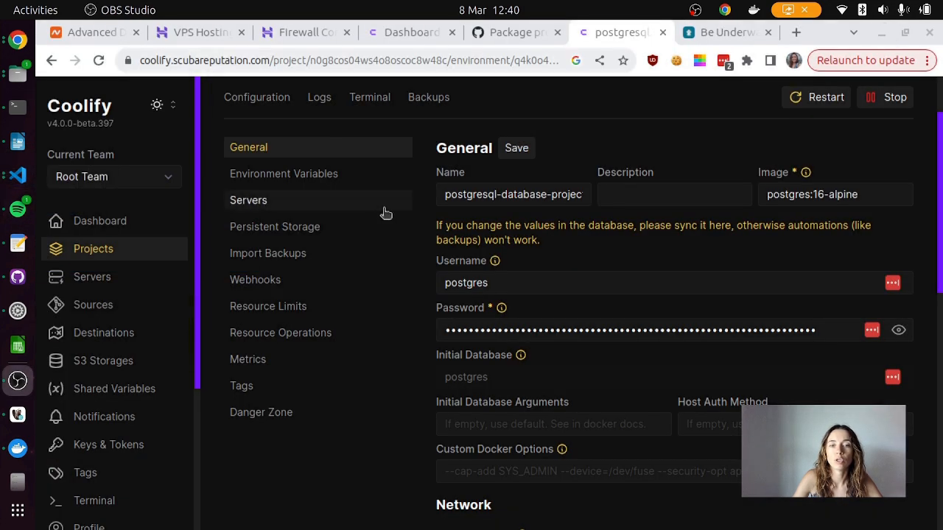
Inspect the database's new scheduled backup form without saving it, and view the details of the scuba-reputation-db S3 storage
scroll(551, 313, "down", 5)
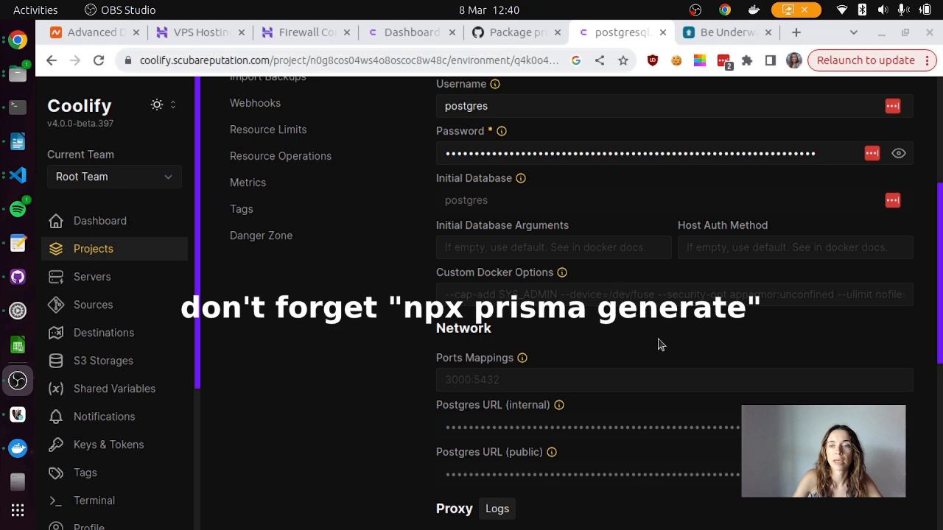
scroll(673, 355, "up", 7)
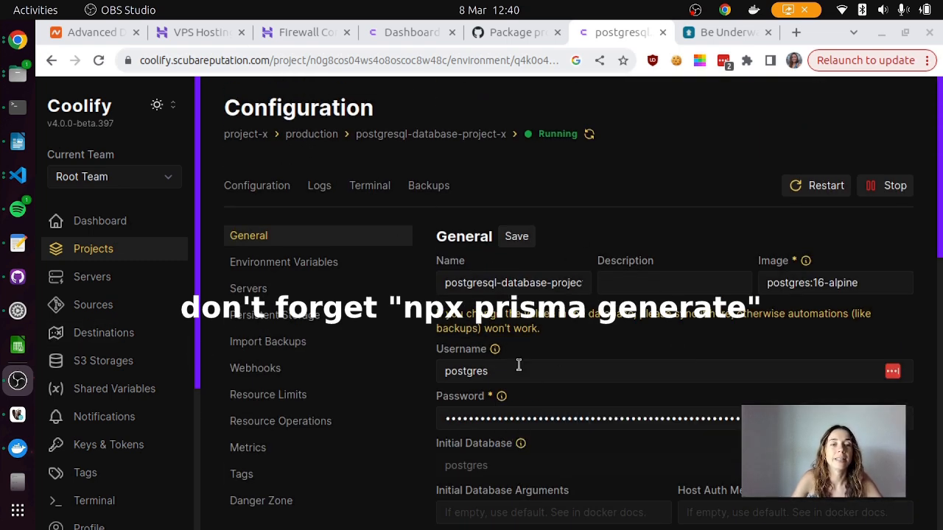
left_click(427, 192)
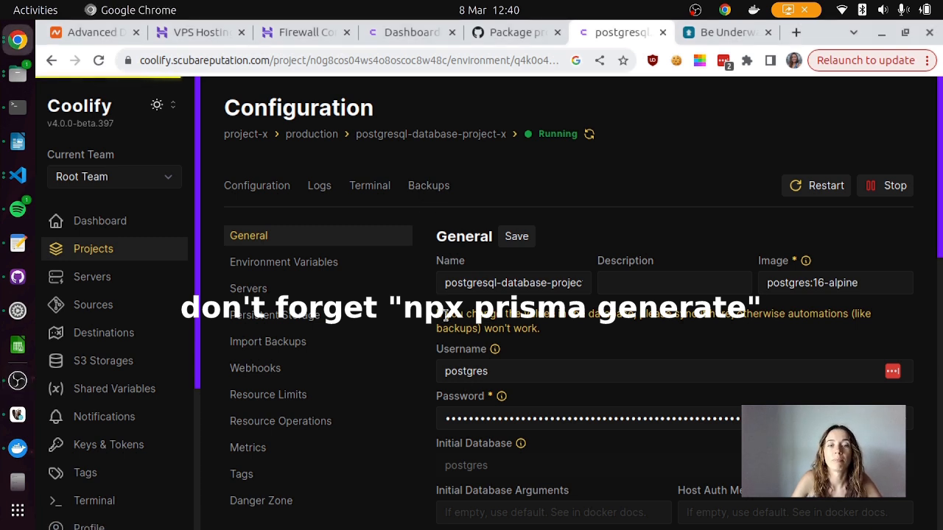
left_click(394, 237)
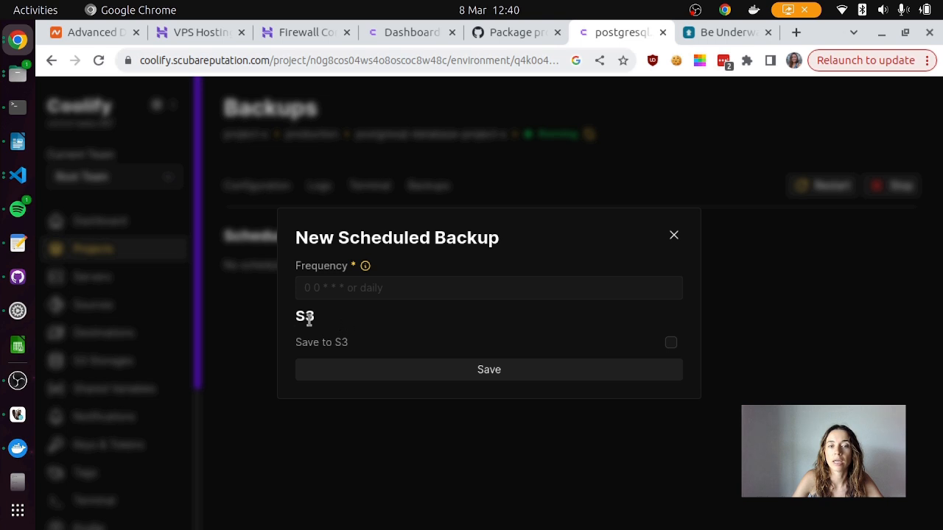
left_click(674, 236)
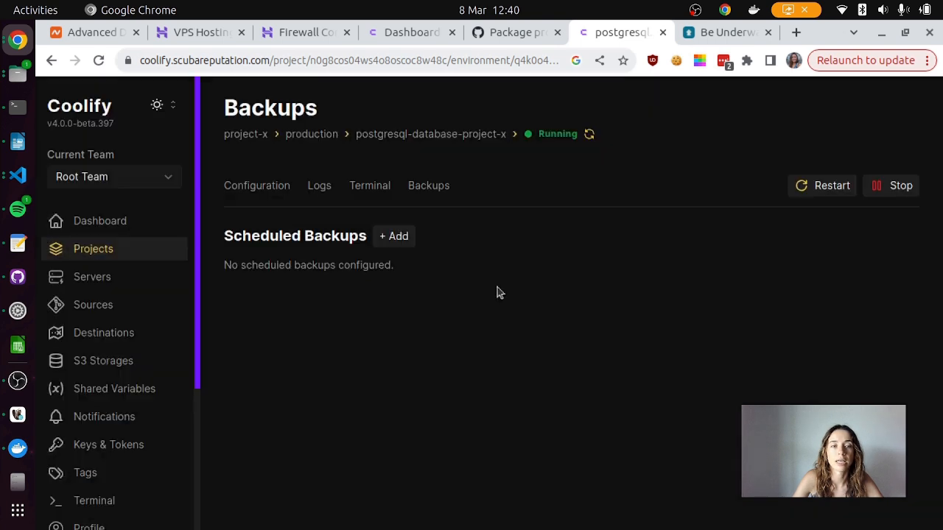
left_click(123, 361)
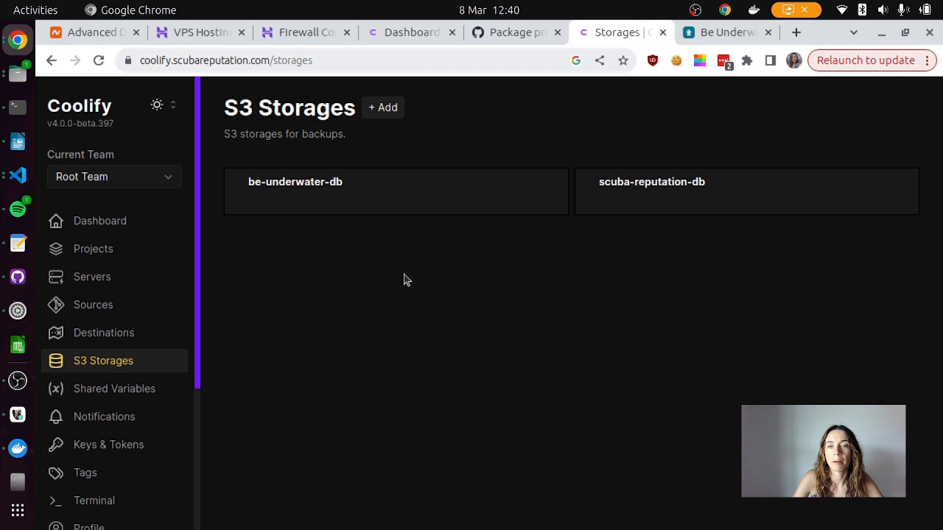
left_click(713, 190)
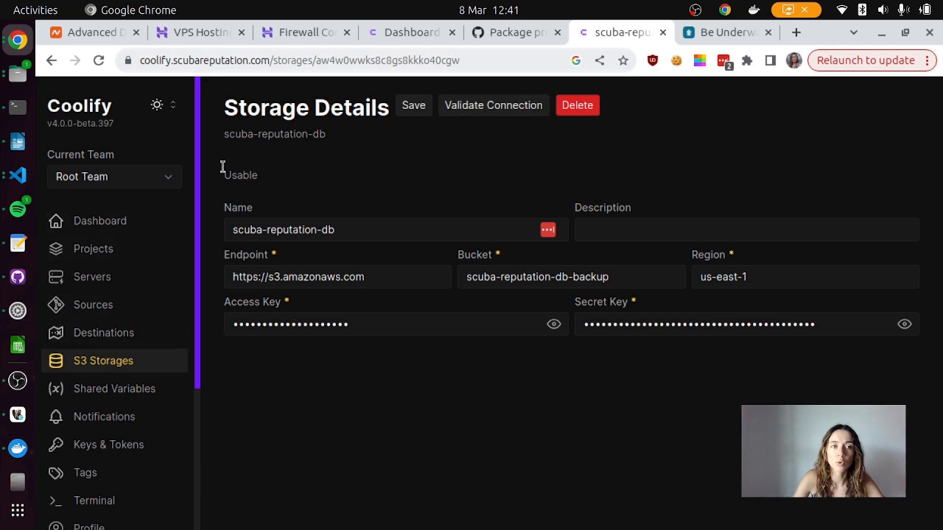
Return to project-x's production environment and open the postgresql-database-project-x resource
left_click(106, 254)
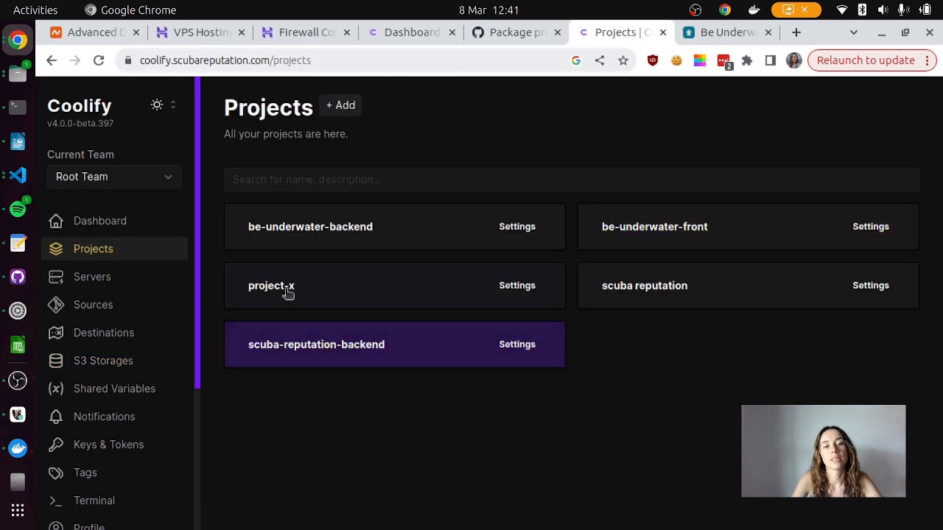
left_click(316, 291)
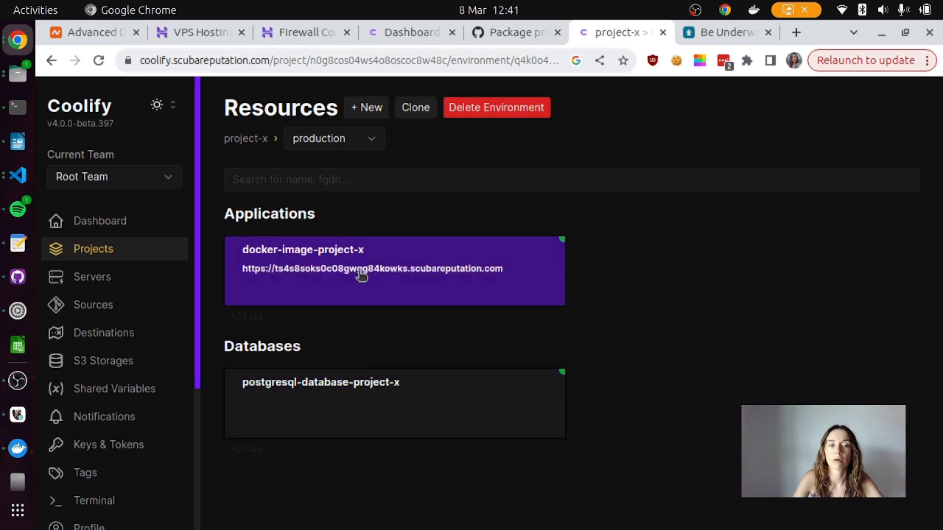
left_click(414, 397)
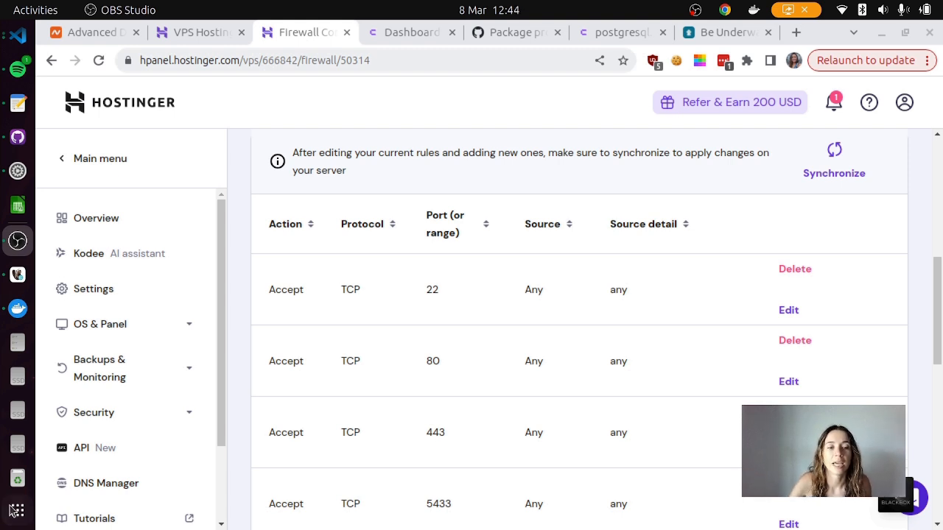
scroll(110, 398, "down", 3)
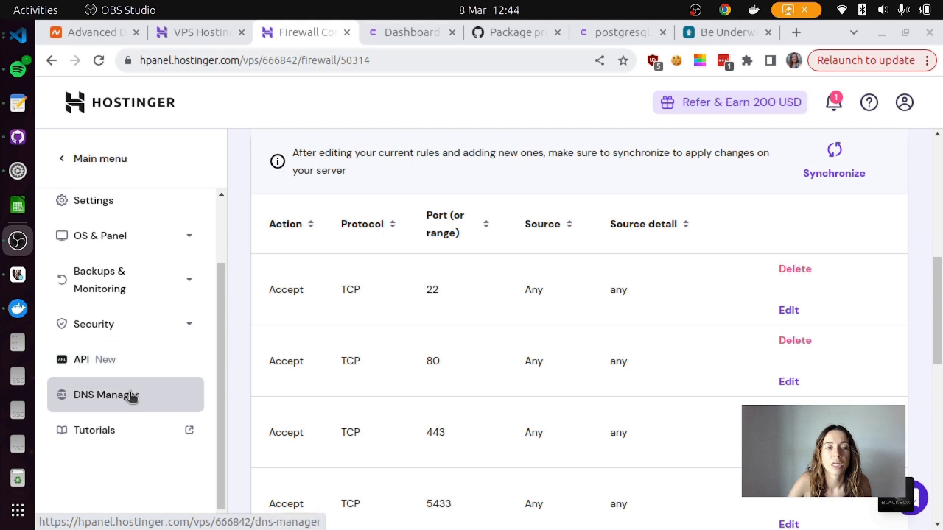
scroll(125, 368, "up", 3)
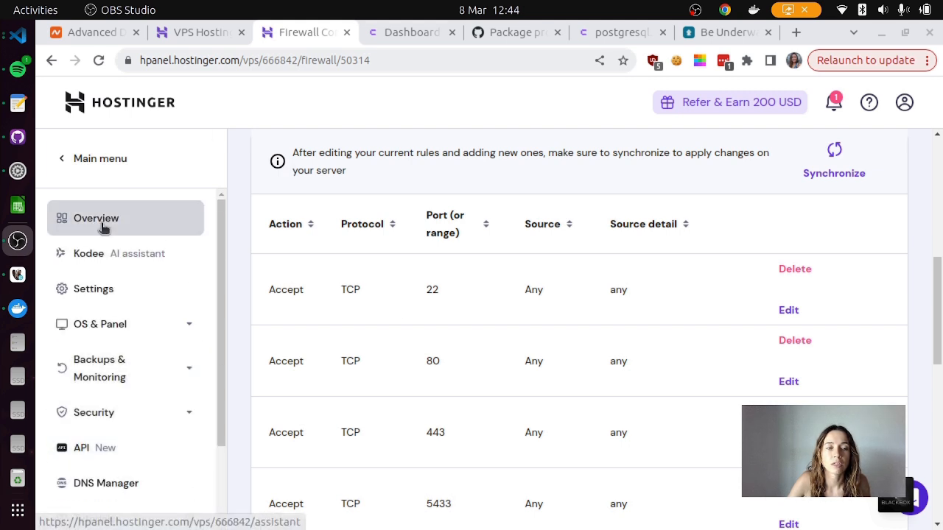
Examine the VPS firewall's accept rules and their ports in Hostinger, with the security section expanded
left_click(110, 421)
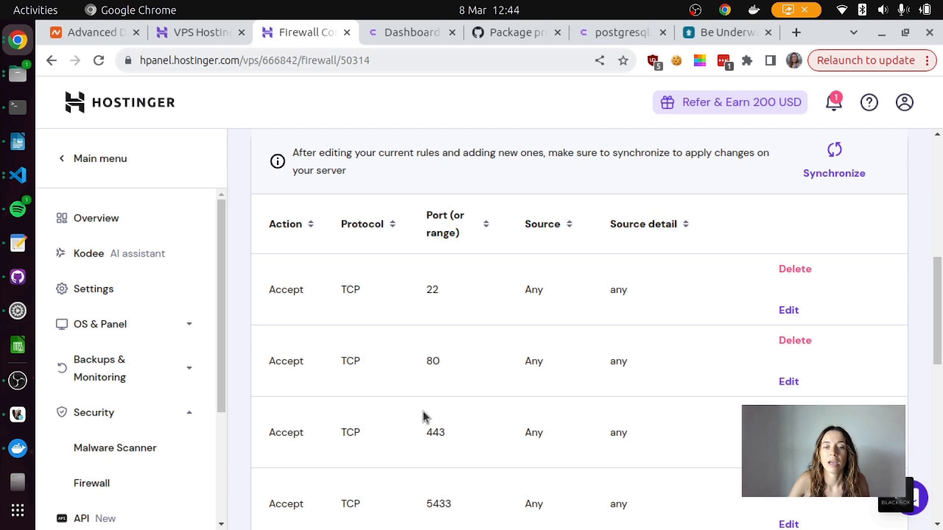
scroll(524, 361, "up", 1)
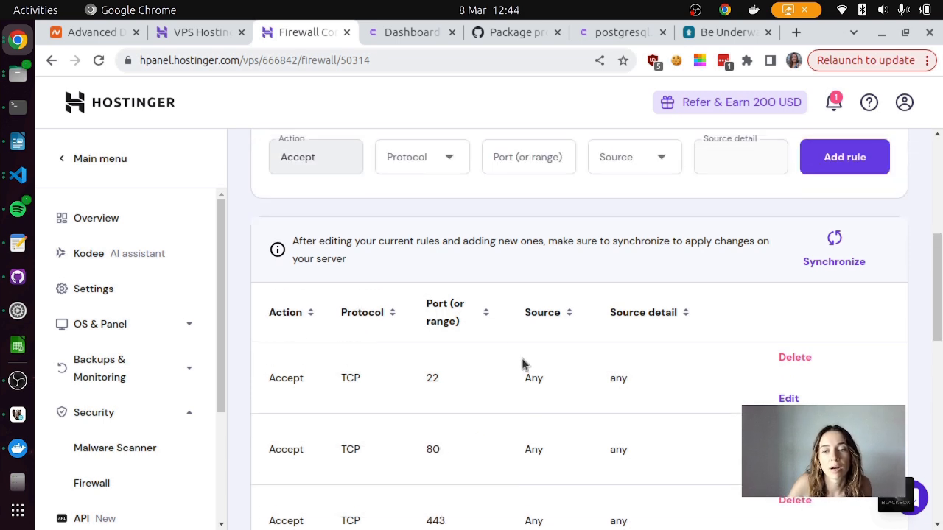
scroll(478, 326, "down", 1)
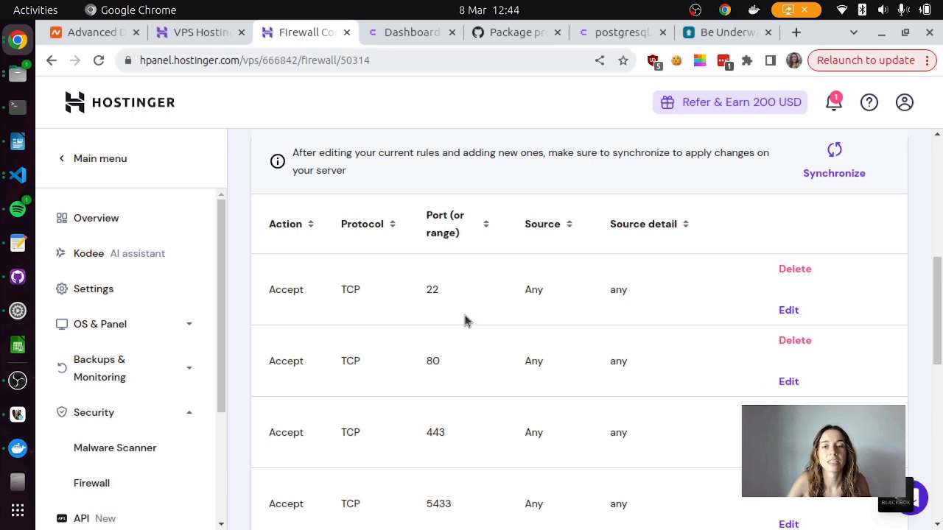
scroll(465, 320, "up", 1)
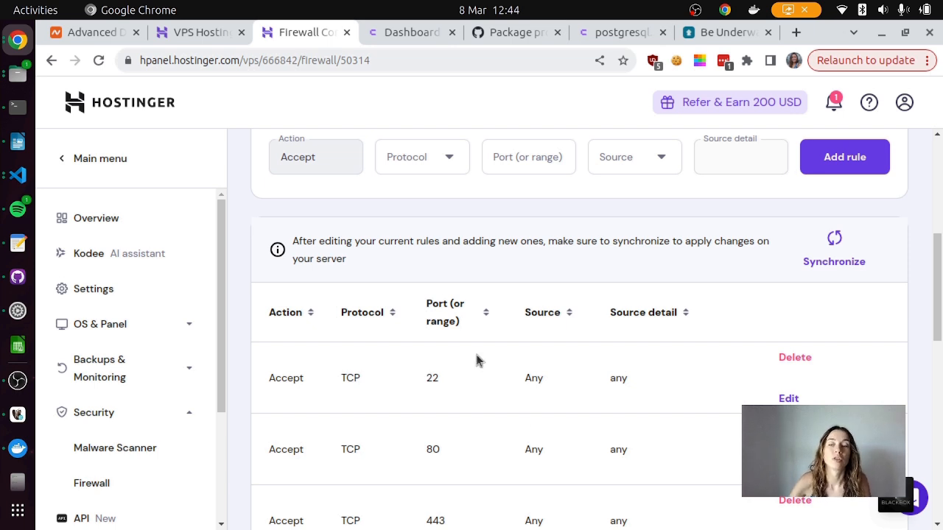
scroll(548, 380, "down", 1)
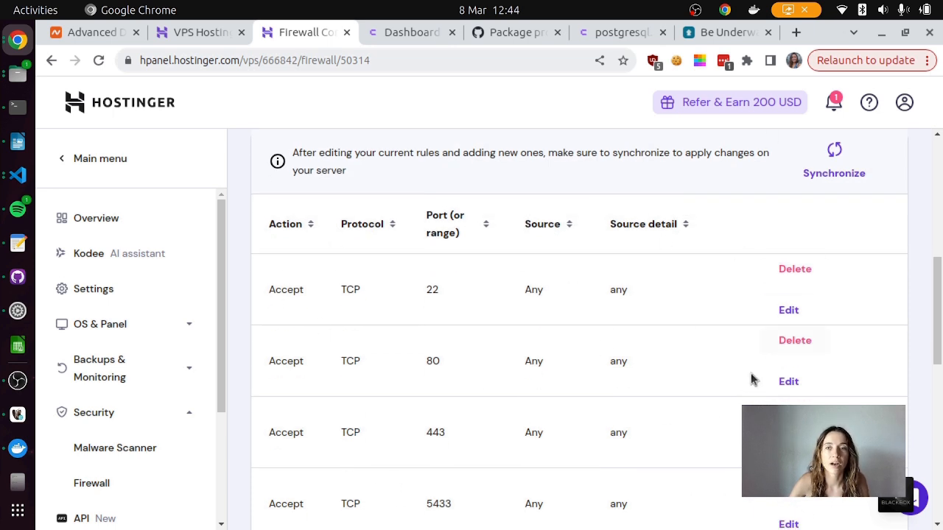
scroll(682, 335, "up", 1)
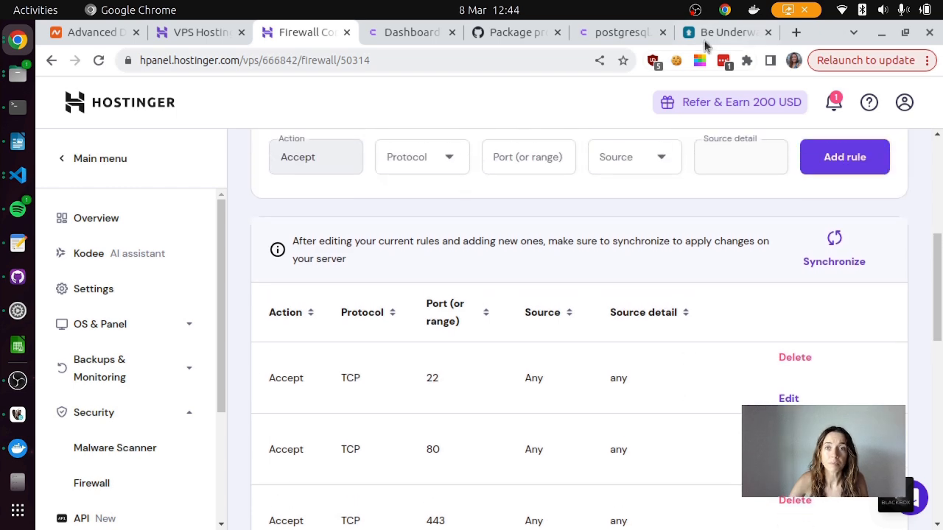
Switch to Coolify, inspect the instance's domain in the instance-wide settings, and view the deployed project-x site for comparison
left_click(600, 34)
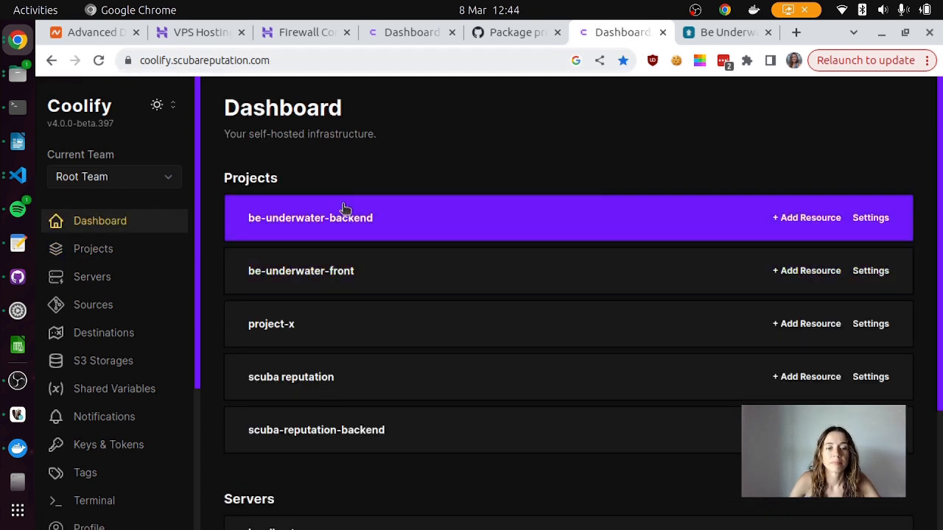
scroll(417, 348, "down", 2)
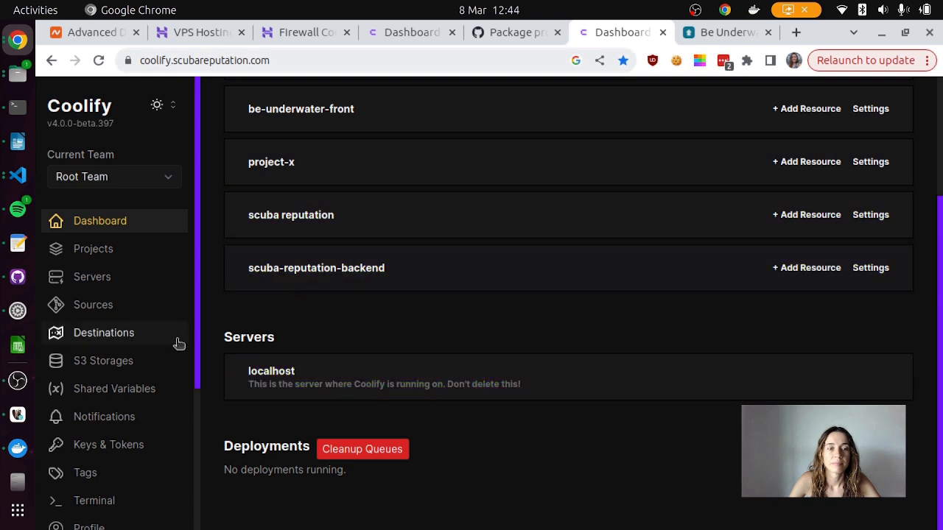
scroll(148, 333, "down", 3)
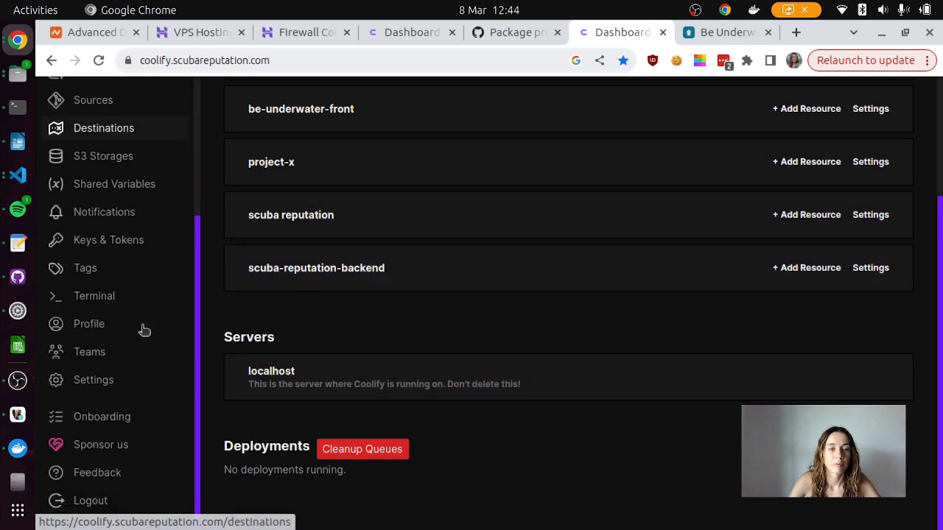
left_click(90, 378)
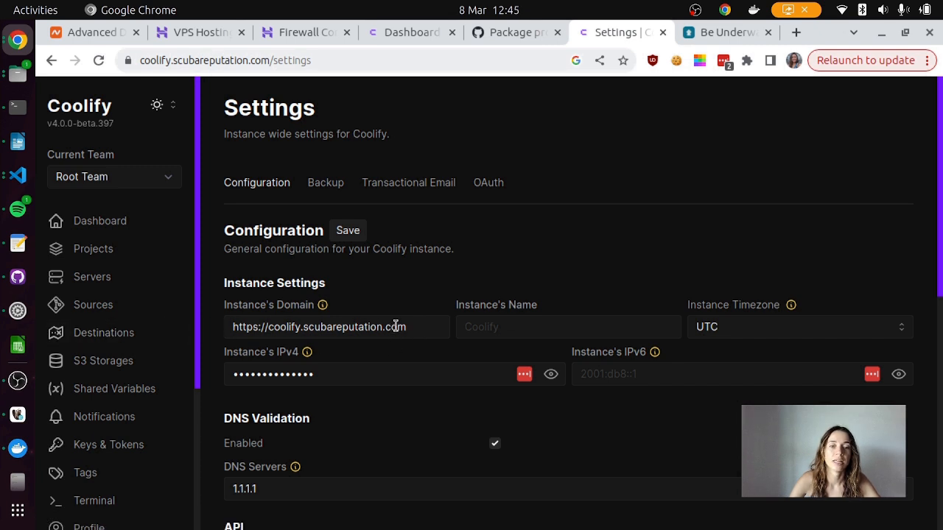
left_click(304, 326)
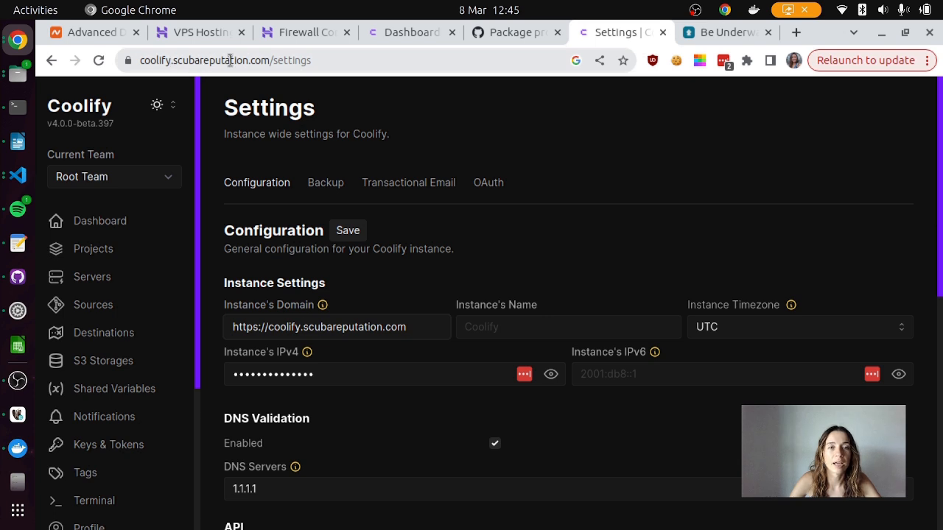
left_click(713, 34)
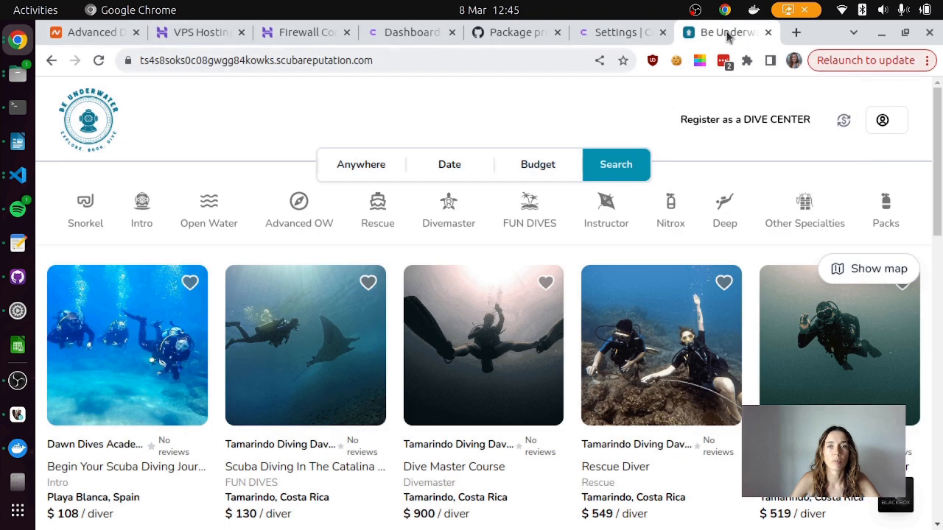
Return to Coolify and add a Minio service as a new resource in project-x's production environment
left_click(598, 31)
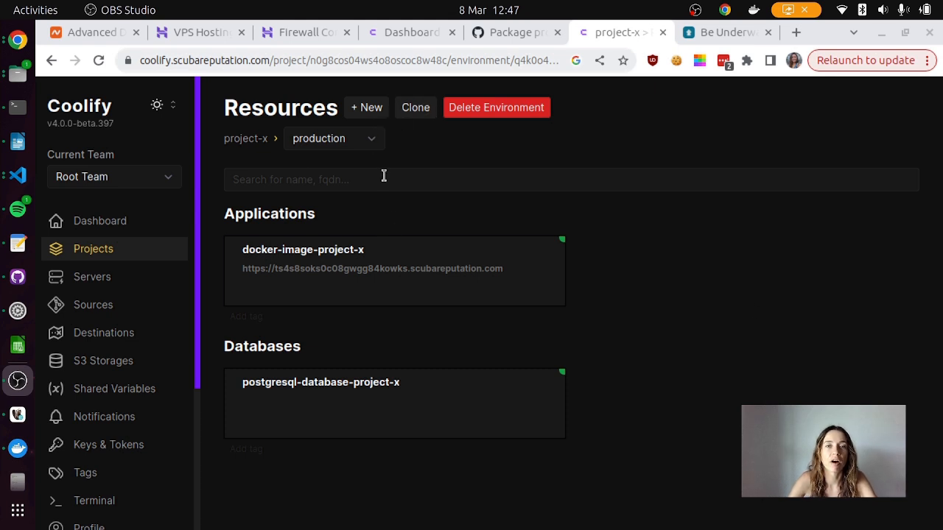
left_click(369, 108)
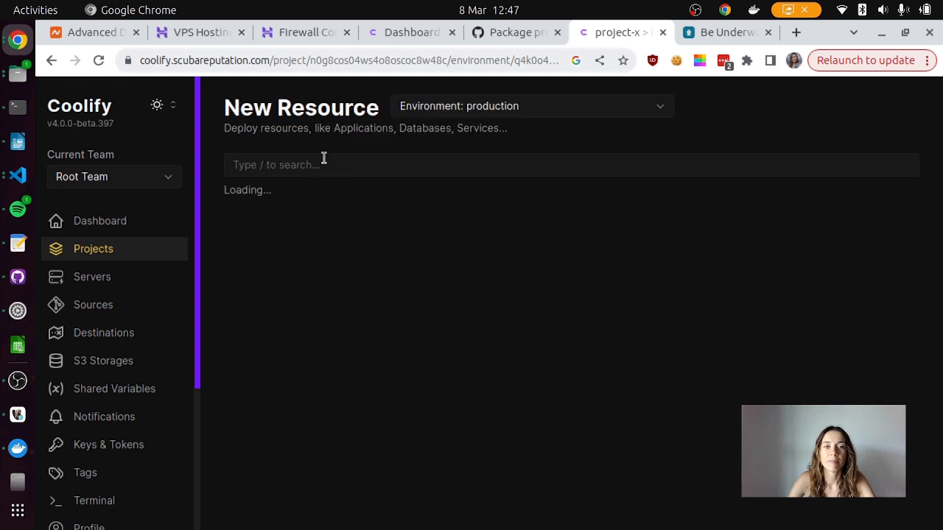
left_click(323, 158)
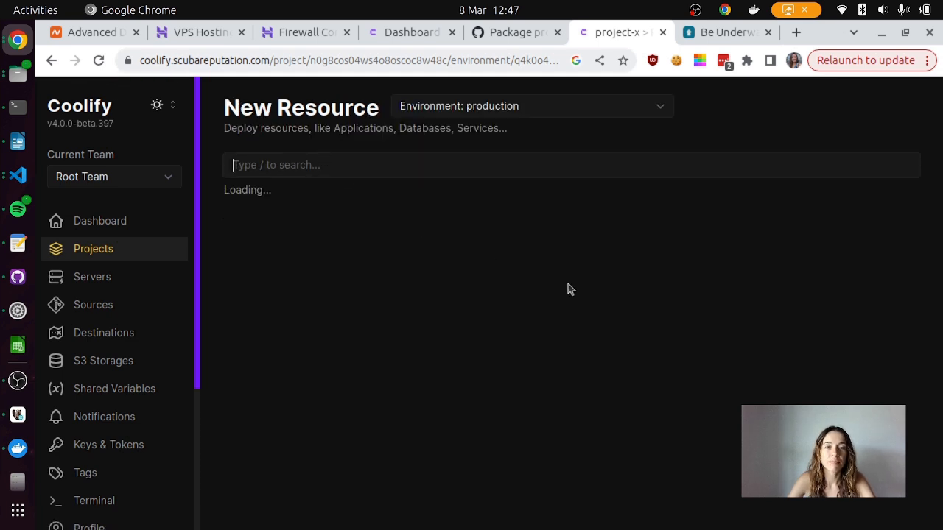
type("minio")
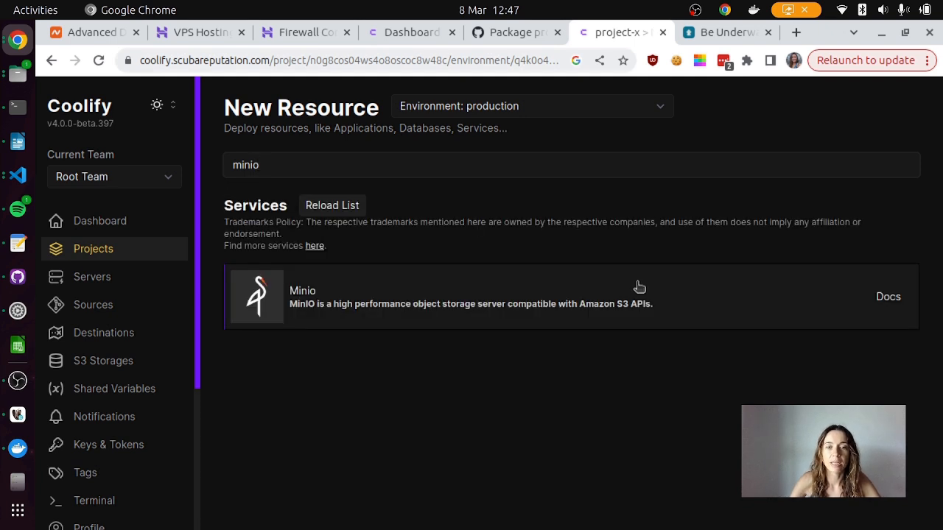
left_click(276, 294)
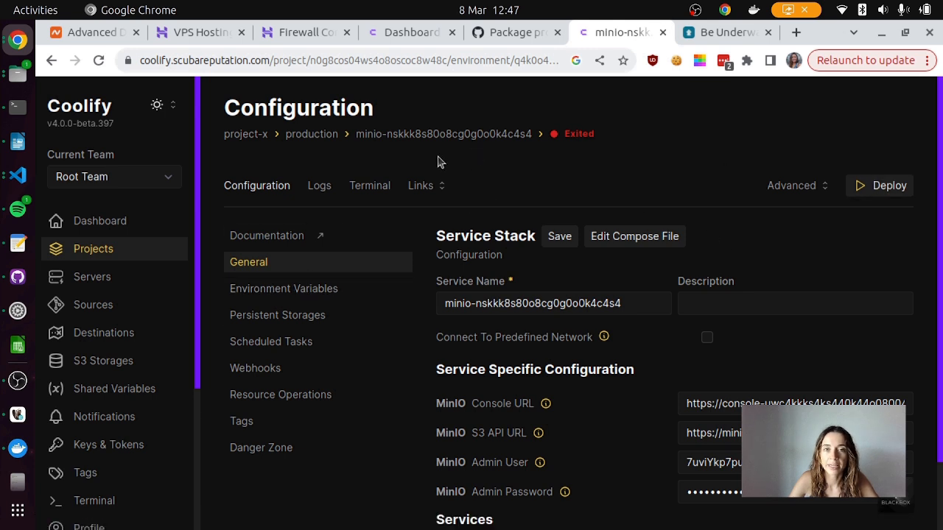
Deploy the Minio service, review its startup log, and close the log
left_click(875, 193)
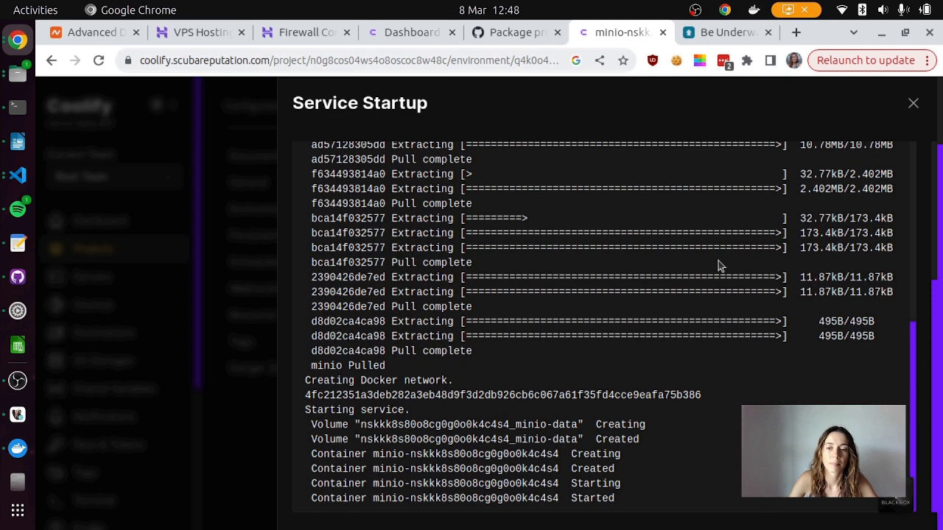
scroll(715, 344, "up", 3)
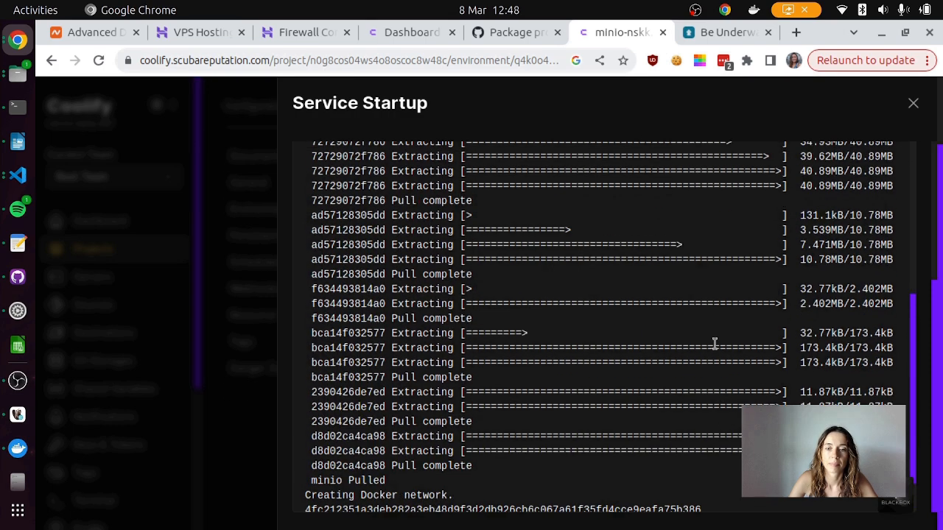
scroll(729, 310, "up", 10)
left_click(913, 103)
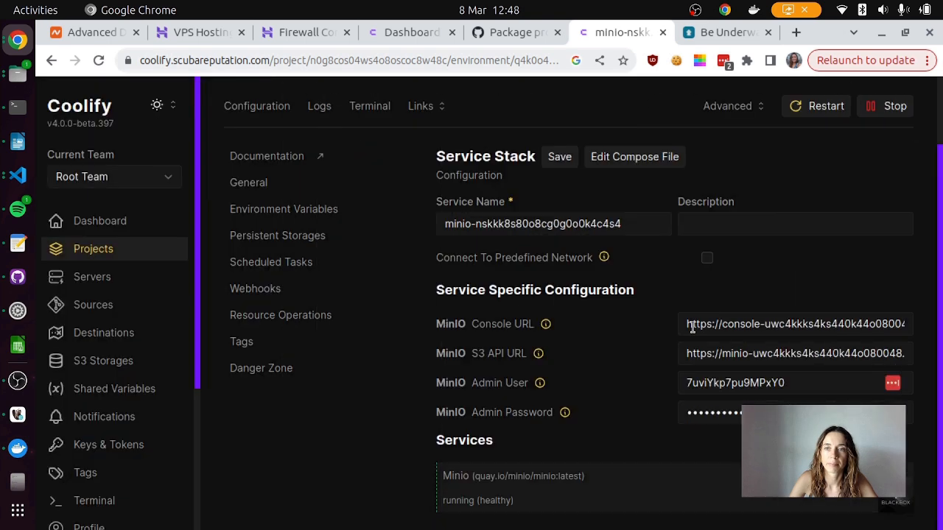
Rename the Minio service to minio-project-x and save the change
scroll(707, 324, "up", 2)
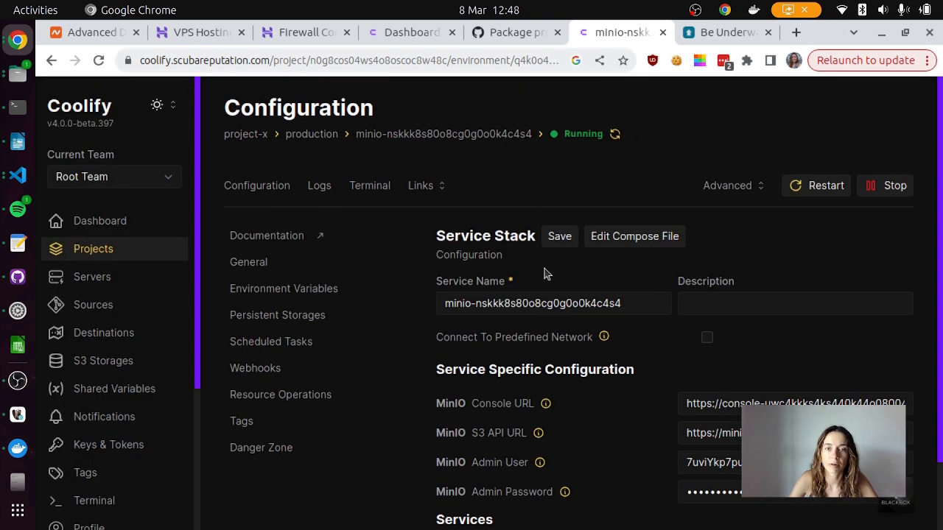
scroll(422, 280, "down", 2)
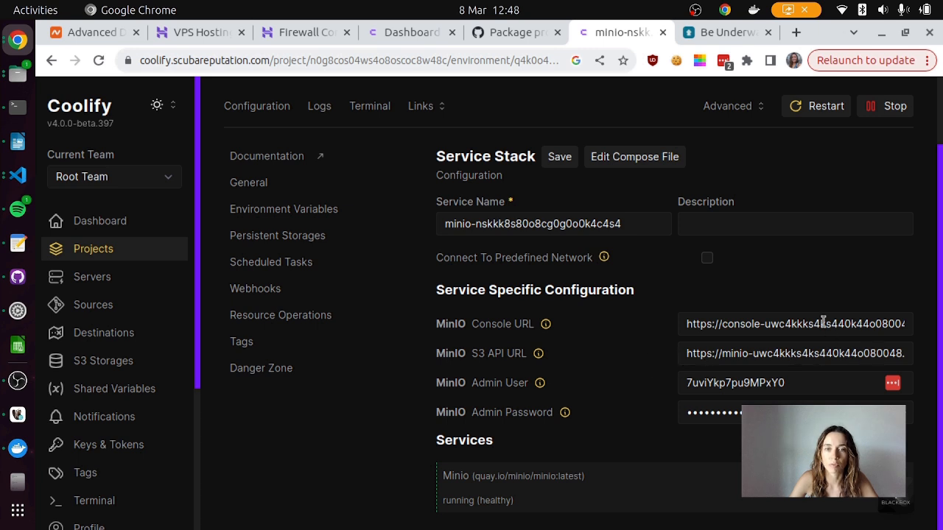
left_click_drag(478, 224, 659, 224)
type("p")
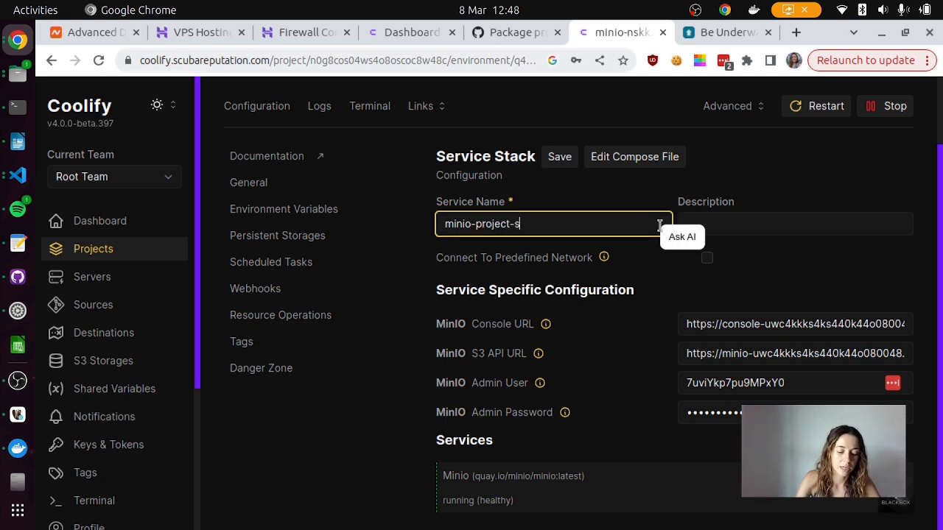
type("roject-x")
key("Return")
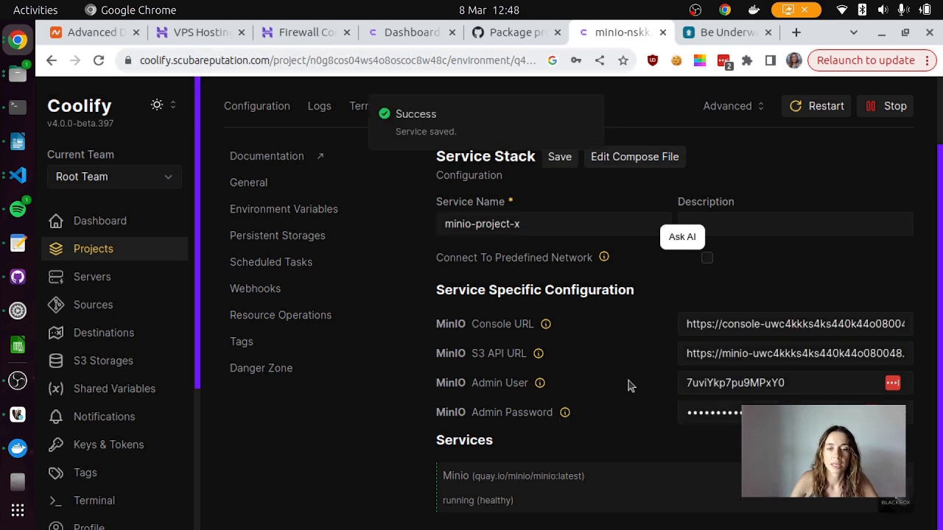
Copy the service's MinIO Console URL and open it in a new browser tab
scroll(660, 411, "up", 2)
scroll(867, 388, "down", 2)
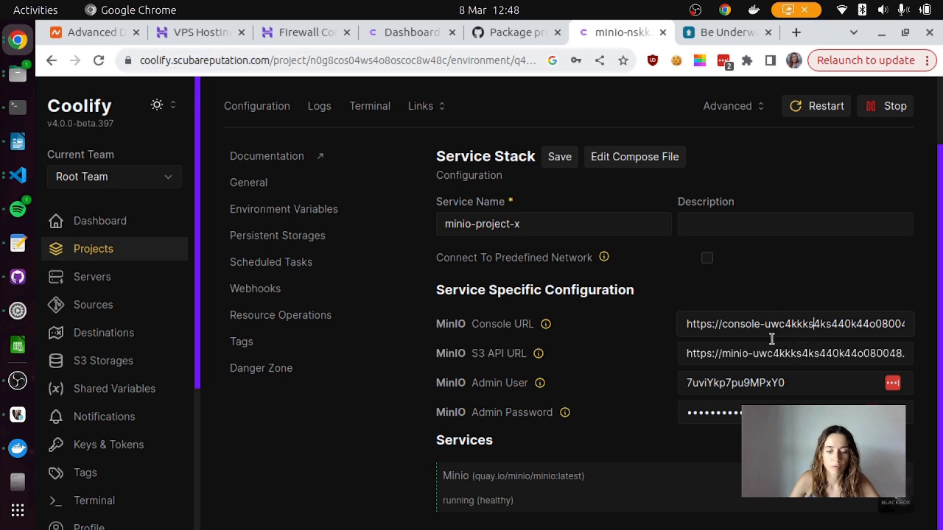
key("ctrl+a")
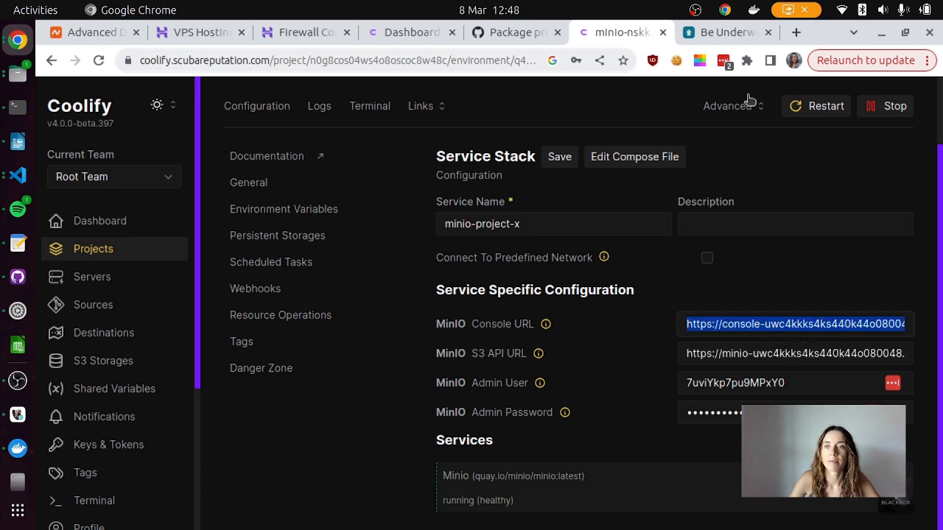
left_click(796, 32)
type("https://console-uwc4kkks4ks440k44o080048.scubareputation.com")
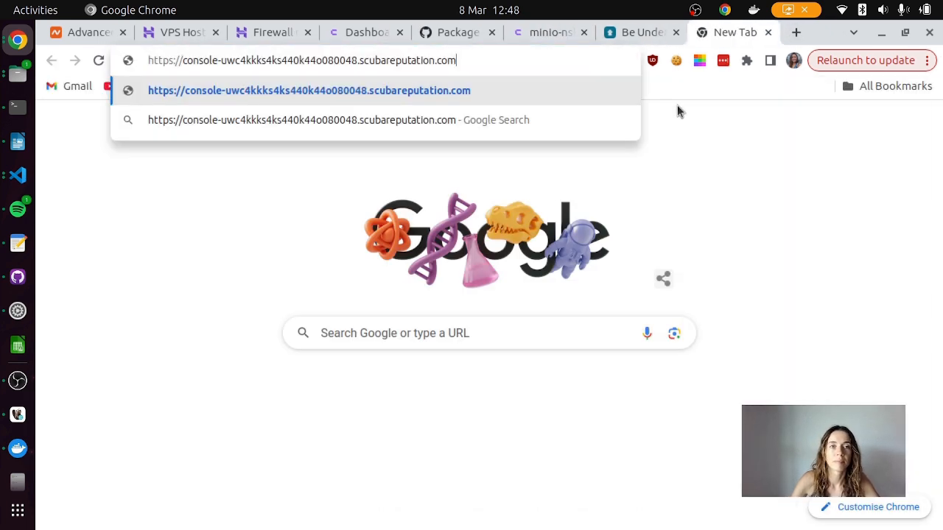
key("Return")
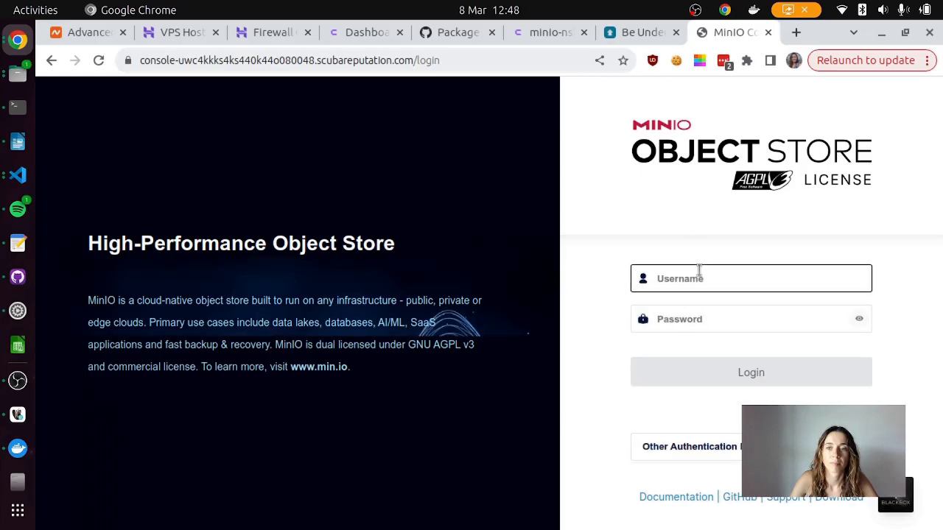
Copy the MinIO admin user from the service's configuration in Coolify and return to the MinIO console's login page
left_click(743, 271)
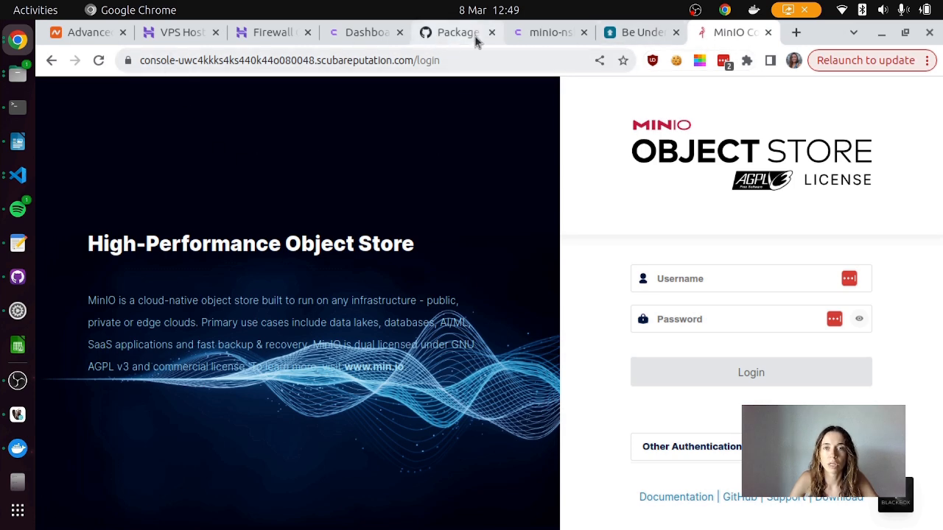
left_click(354, 33)
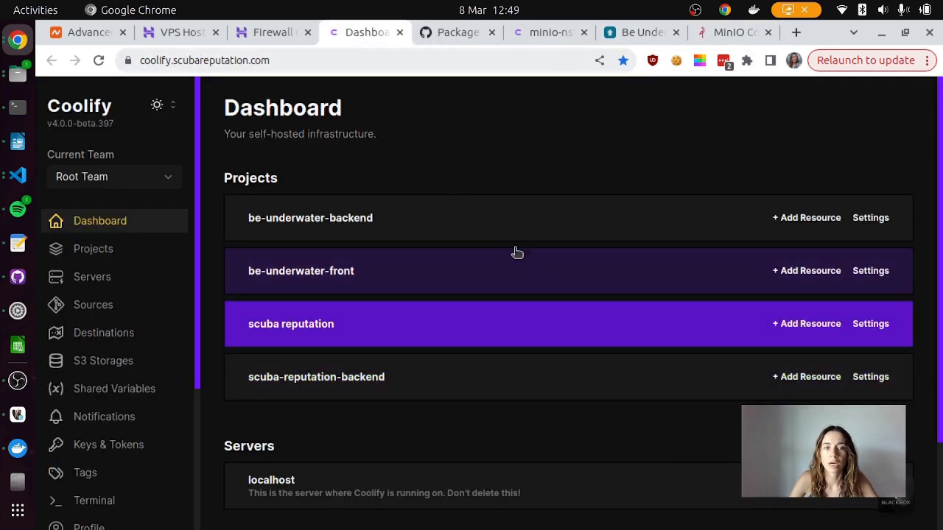
left_click(564, 34)
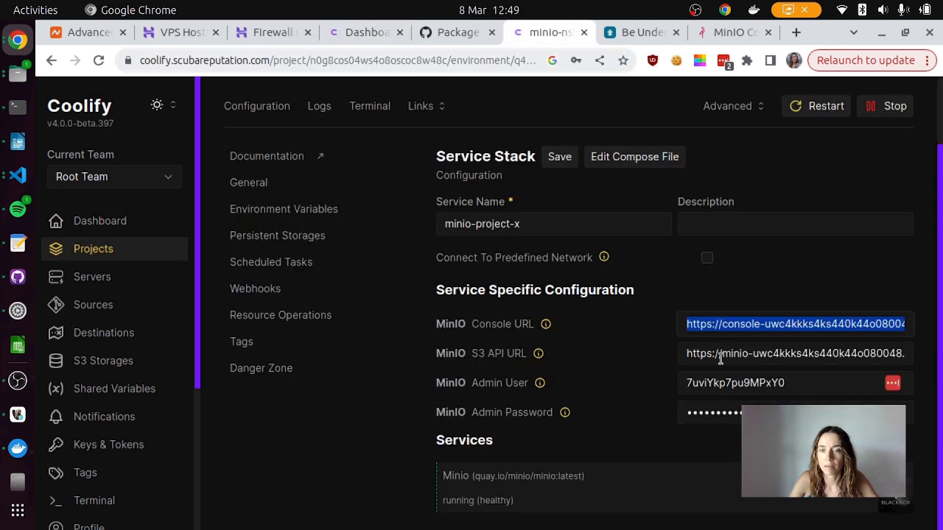
left_click(791, 383)
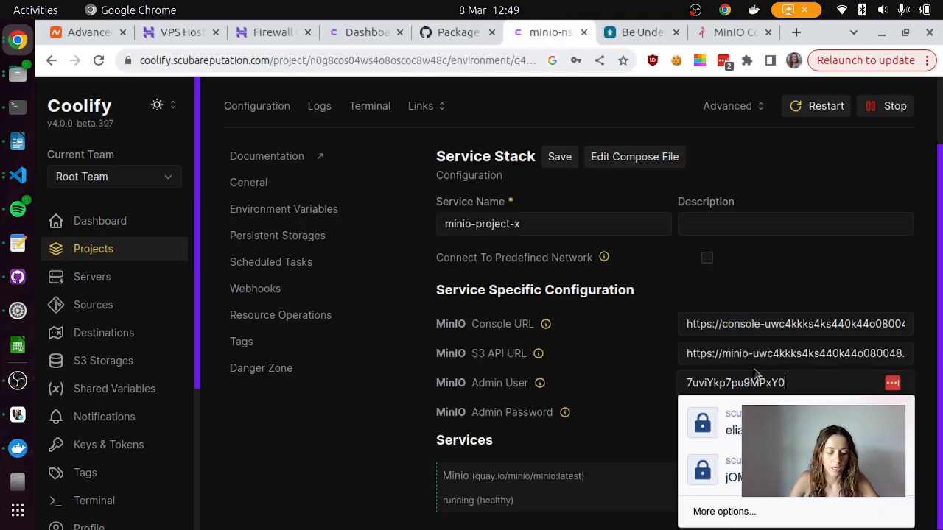
double_click(755, 374)
key("ctrl+c")
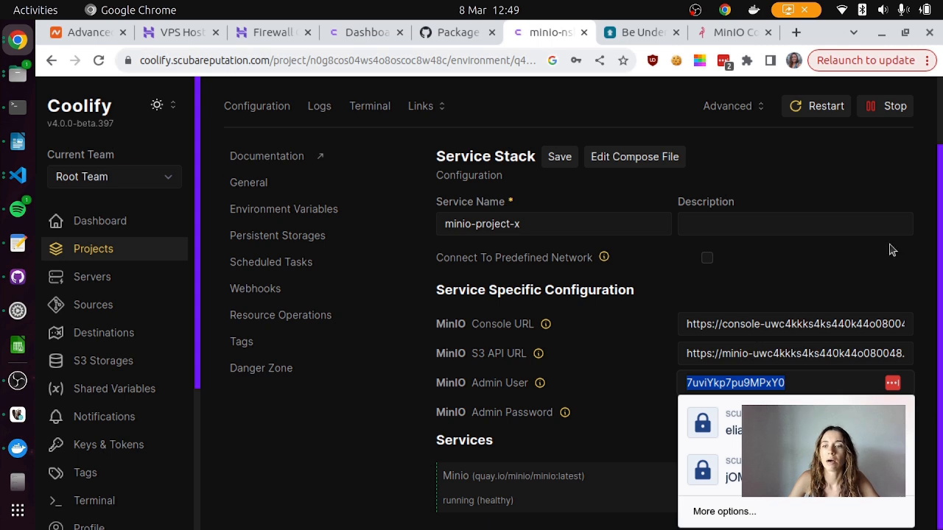
left_click(831, 273)
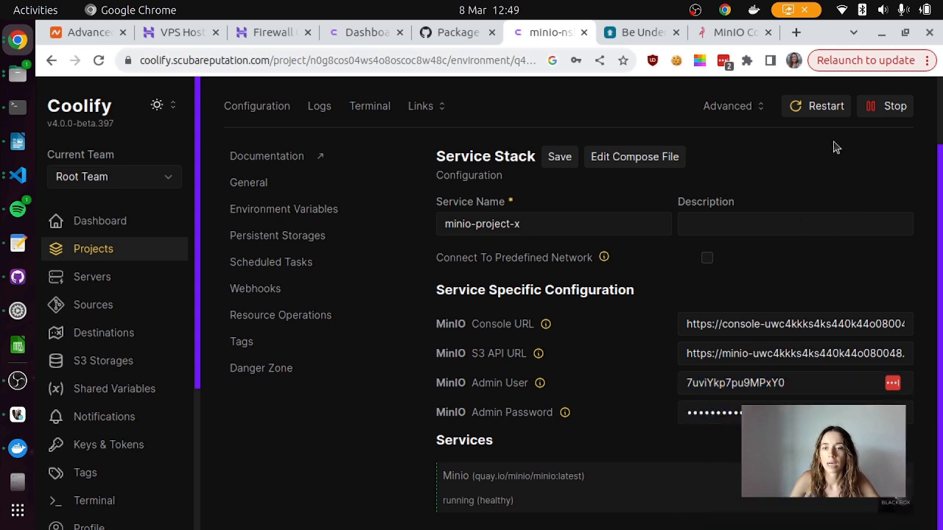
left_click(732, 33)
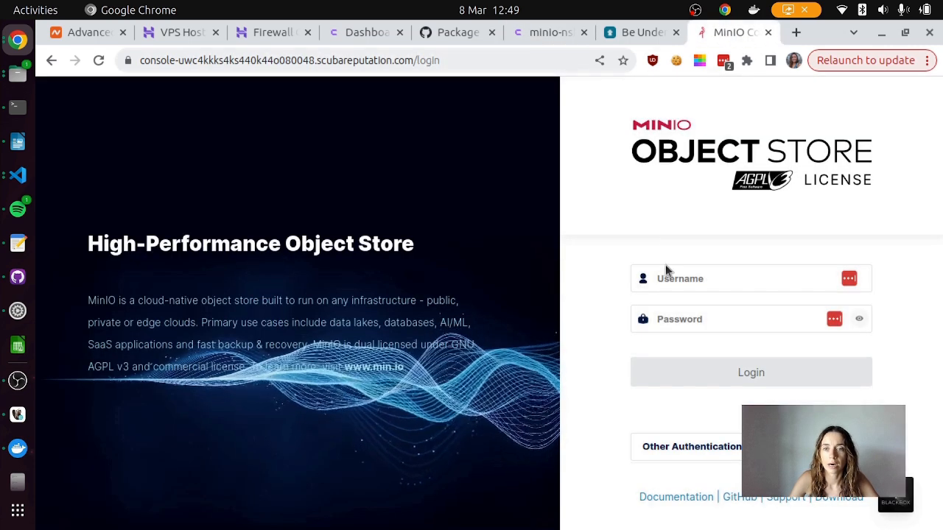
Fill in the MinIO console login with the copied admin user and the admin password copied from the service's configuration in Coolify
left_click(665, 276)
key("ctrl+v")
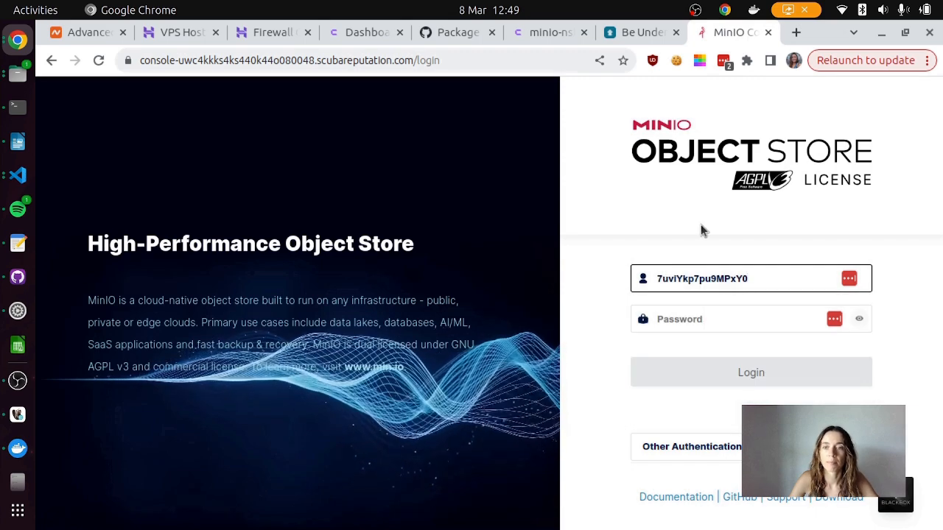
left_click(527, 32)
left_click(783, 404)
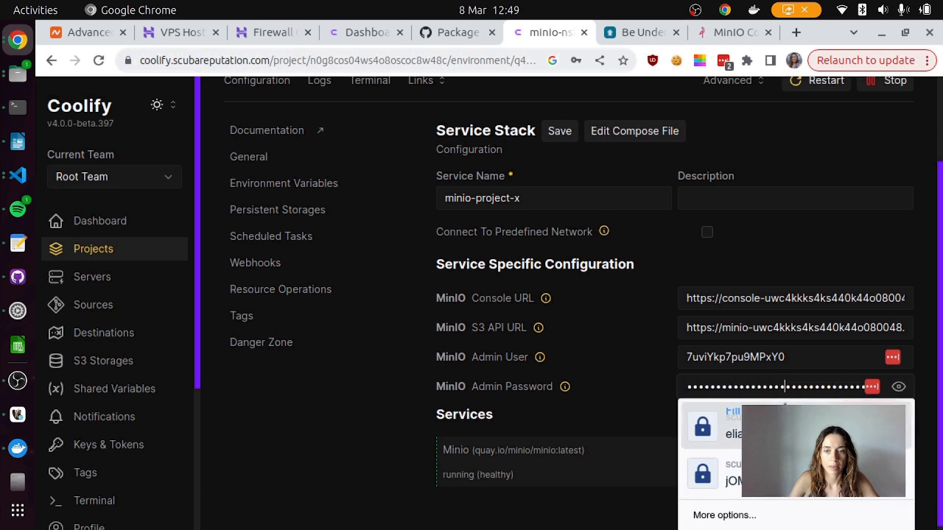
double_click(762, 378)
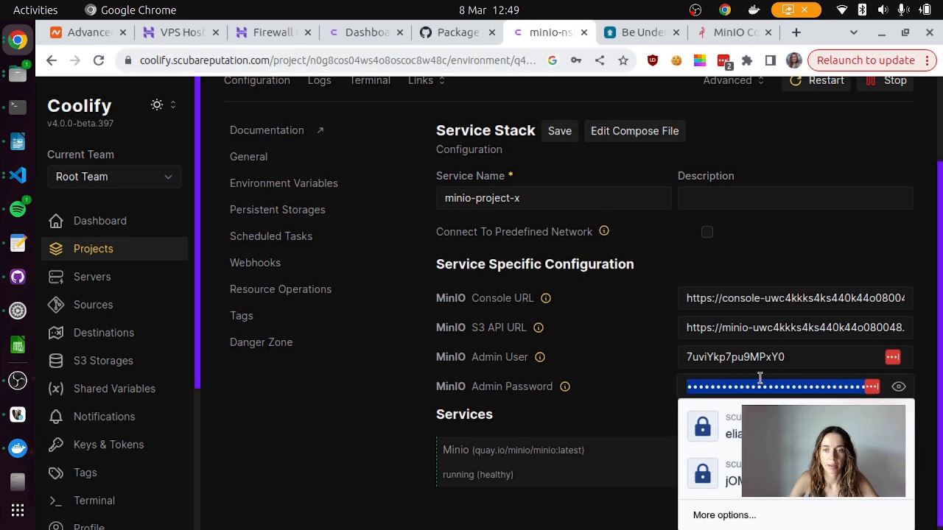
key("ctrl+c")
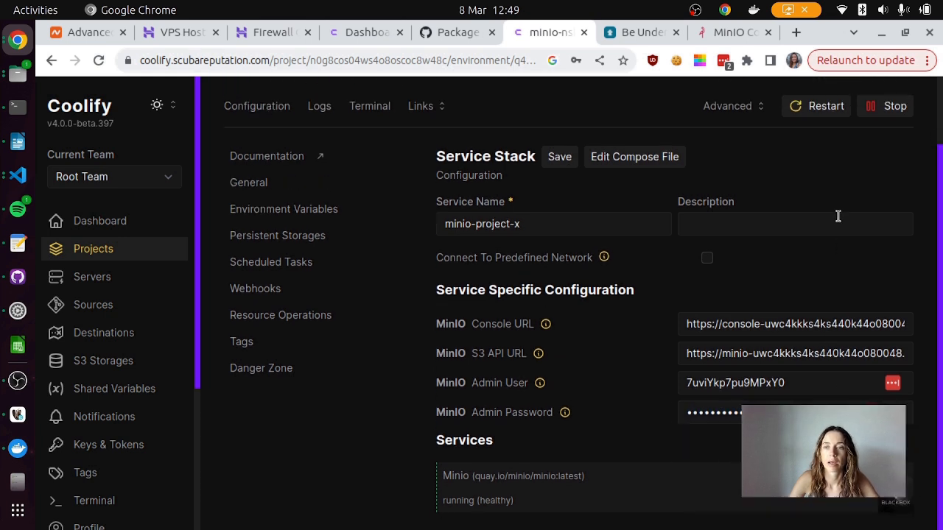
left_click(733, 32)
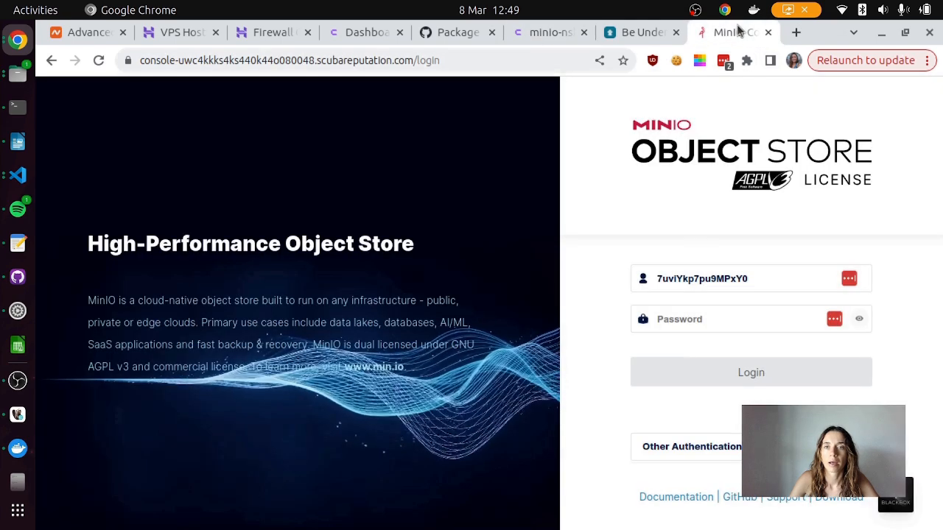
left_click(699, 320)
key("ctrl+v")
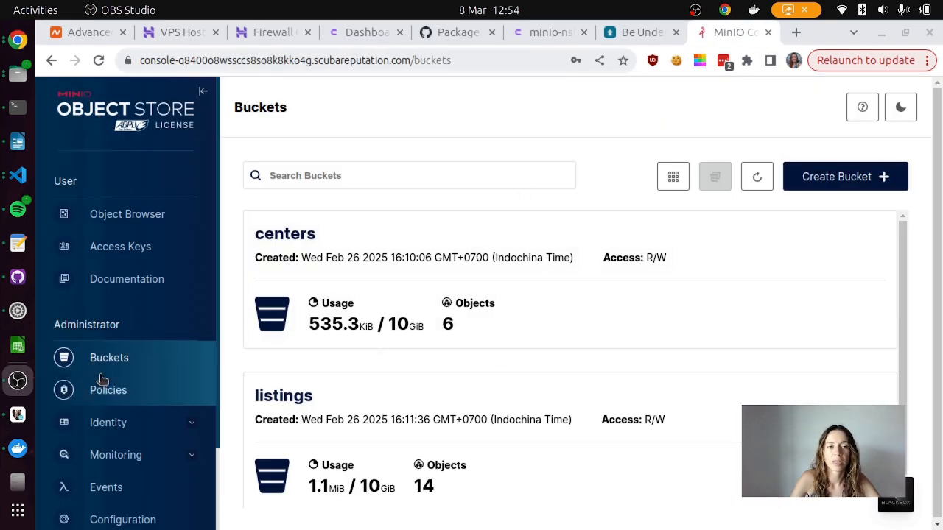
Create a bucket named test with a quota of 1 Gi, leaving versioning and object locking off
left_click(101, 362)
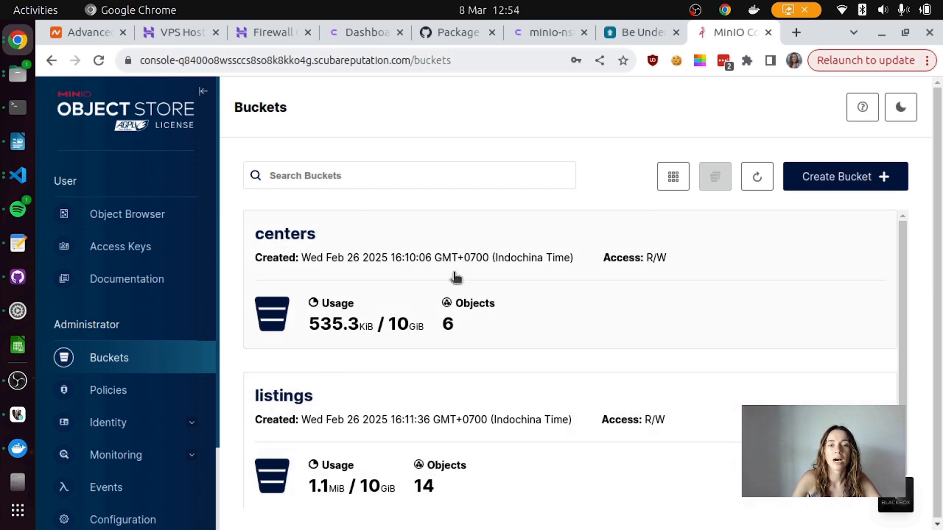
scroll(602, 398, "down", 1)
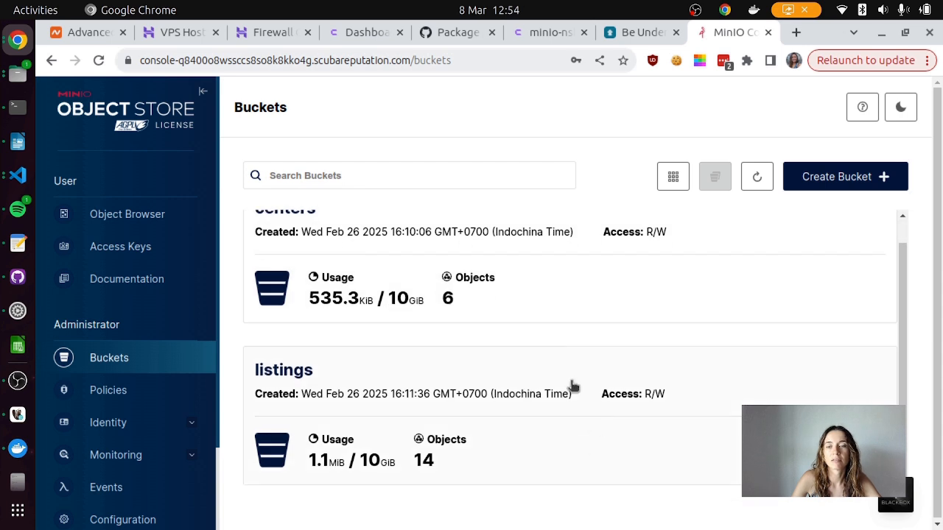
scroll(339, 308, "up", 1)
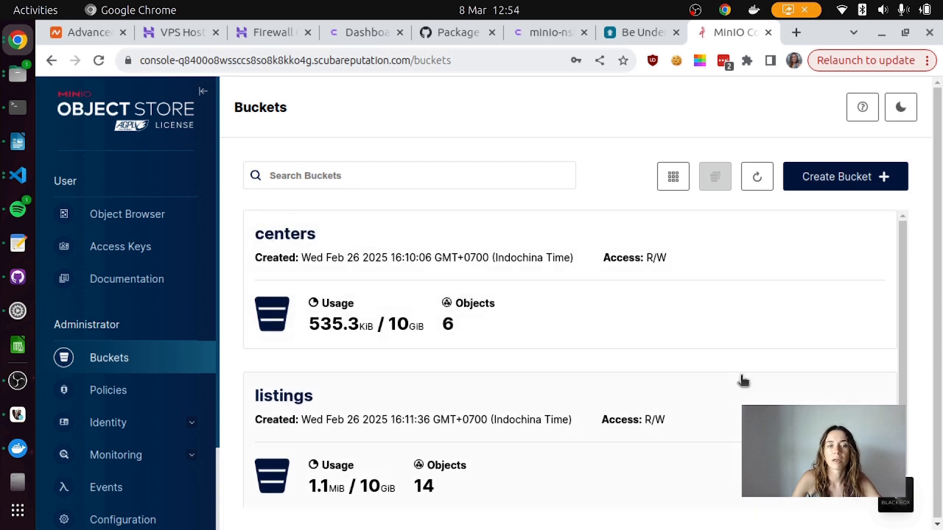
left_click(880, 176)
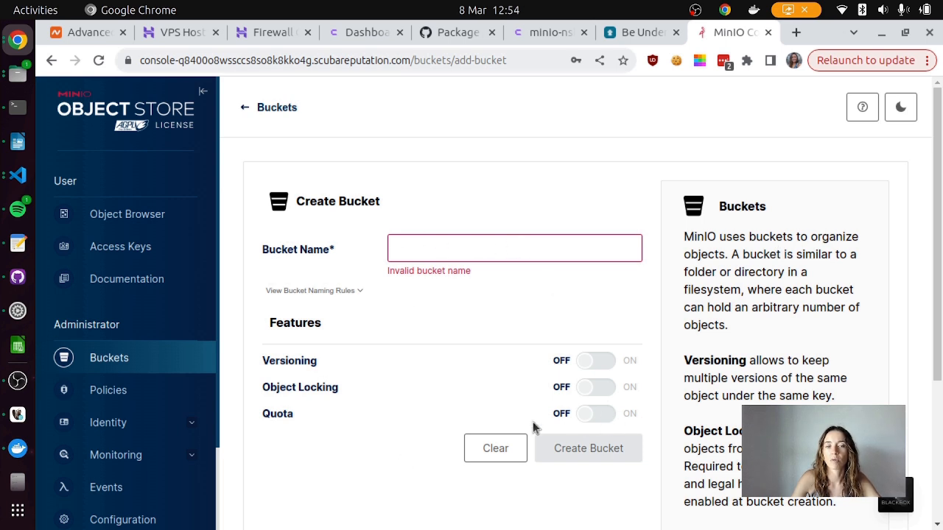
left_click(611, 417)
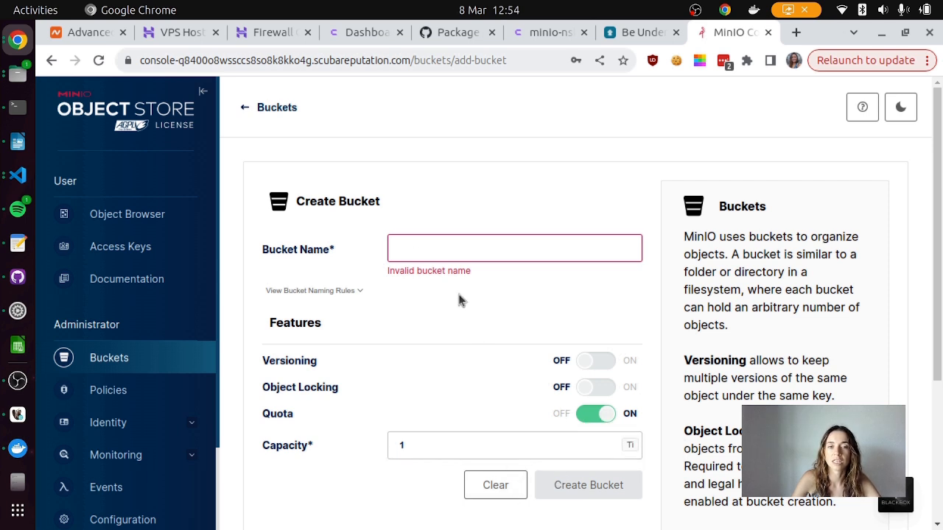
left_click(497, 249)
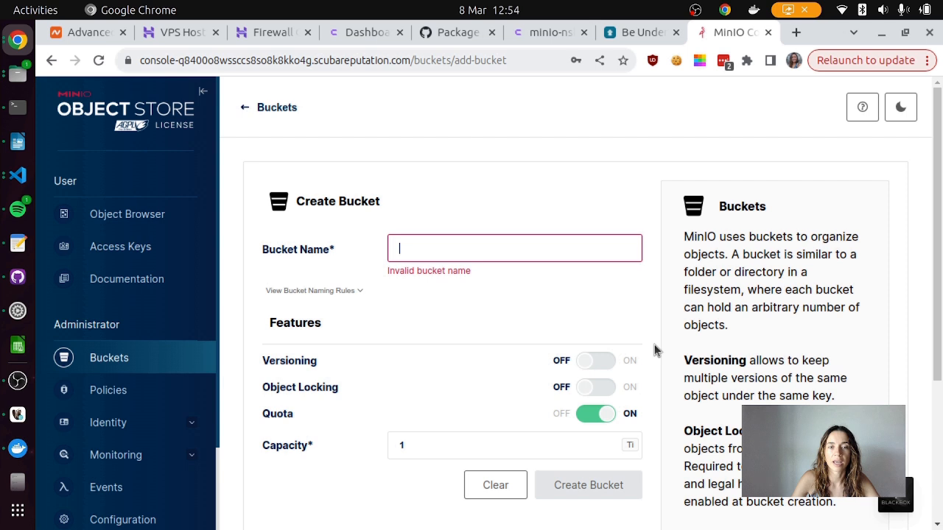
type("te")
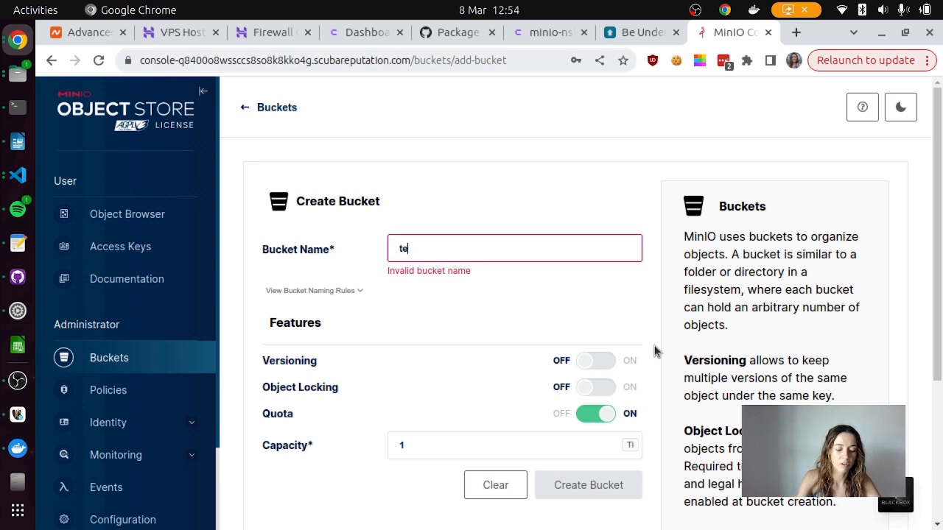
type("st")
left_click(630, 430)
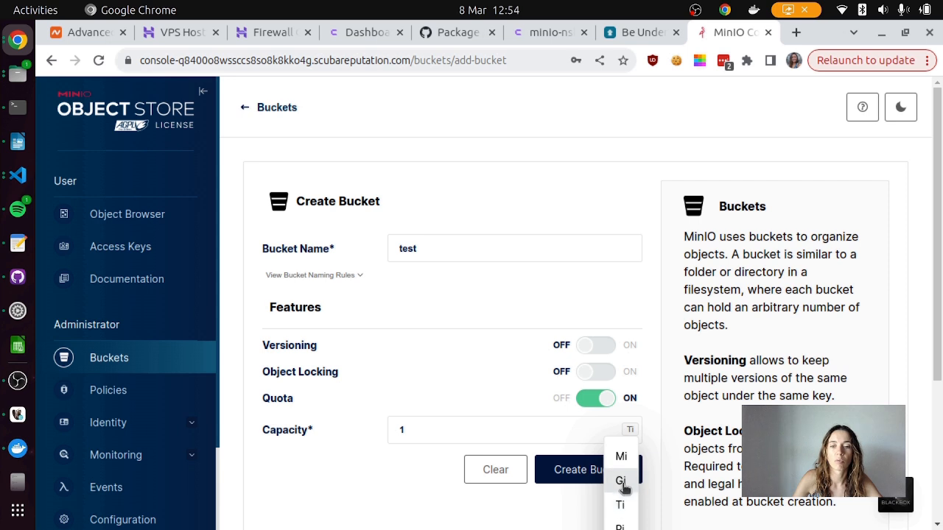
left_click(620, 480)
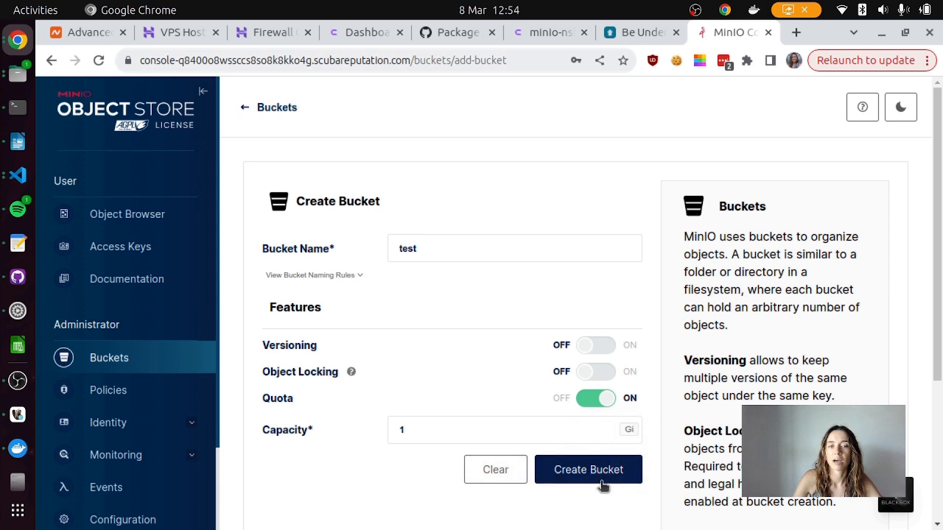
left_click(591, 474)
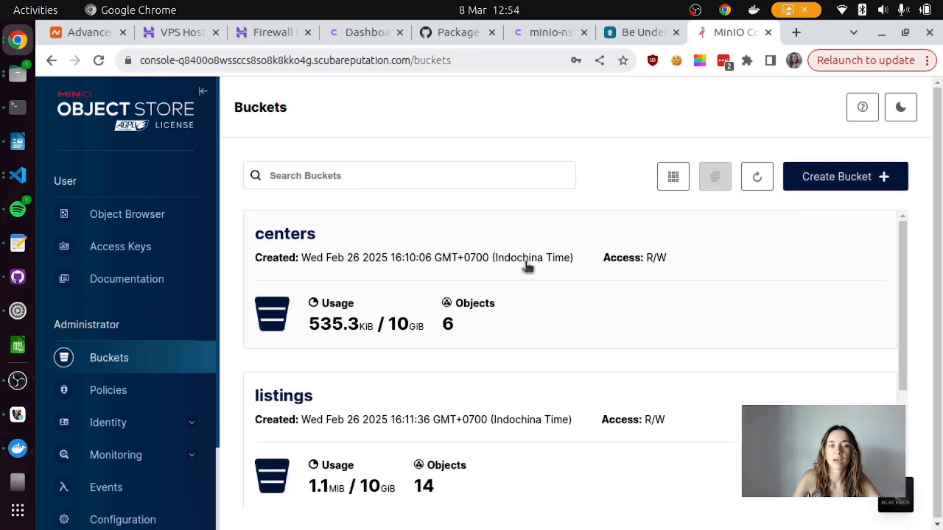
Check the test bucket in the bucket list and open it in the Object Browser
scroll(467, 311, "down", 3)
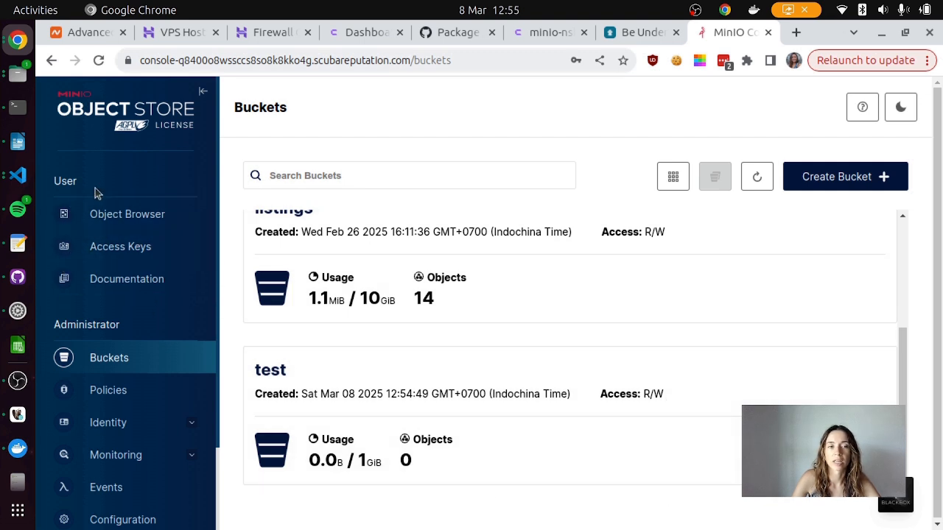
left_click(129, 216)
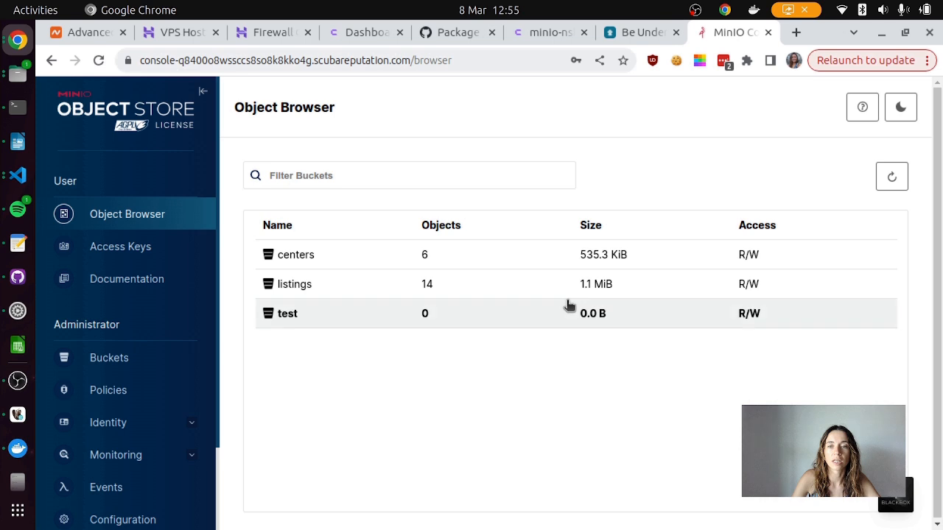
left_click(284, 317)
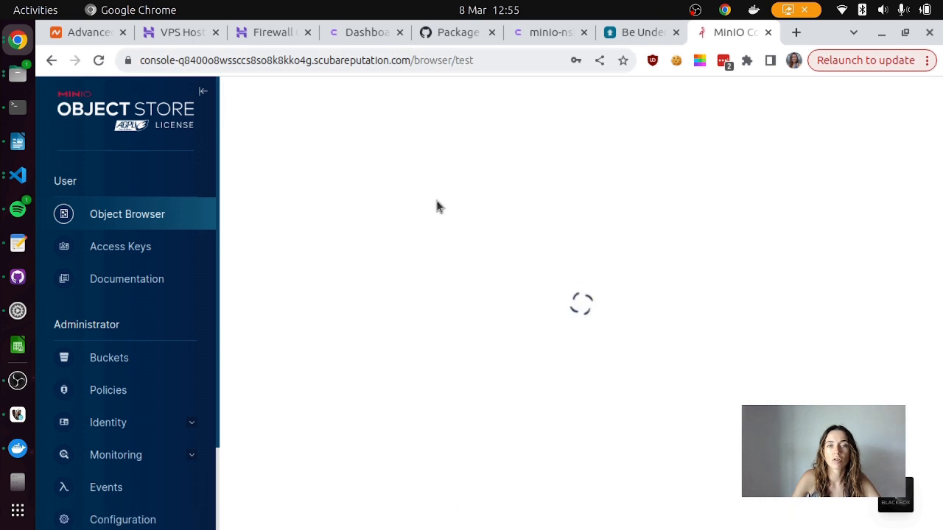